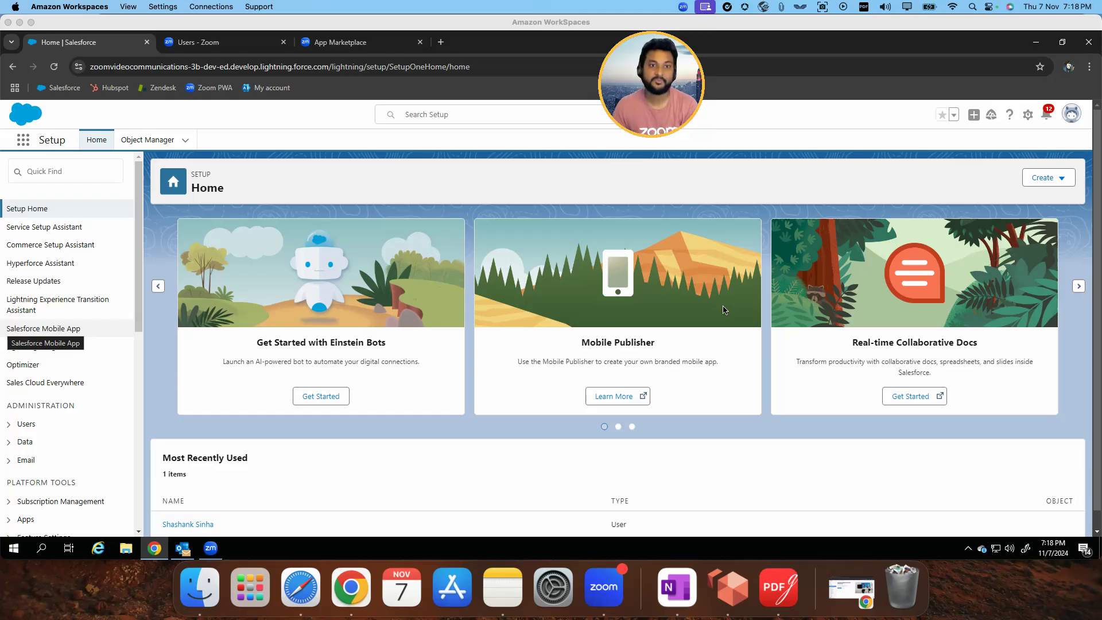
View the Zoom phone system's Users & Rooms page, and return to the Salesforce Setup home page
click(221, 46)
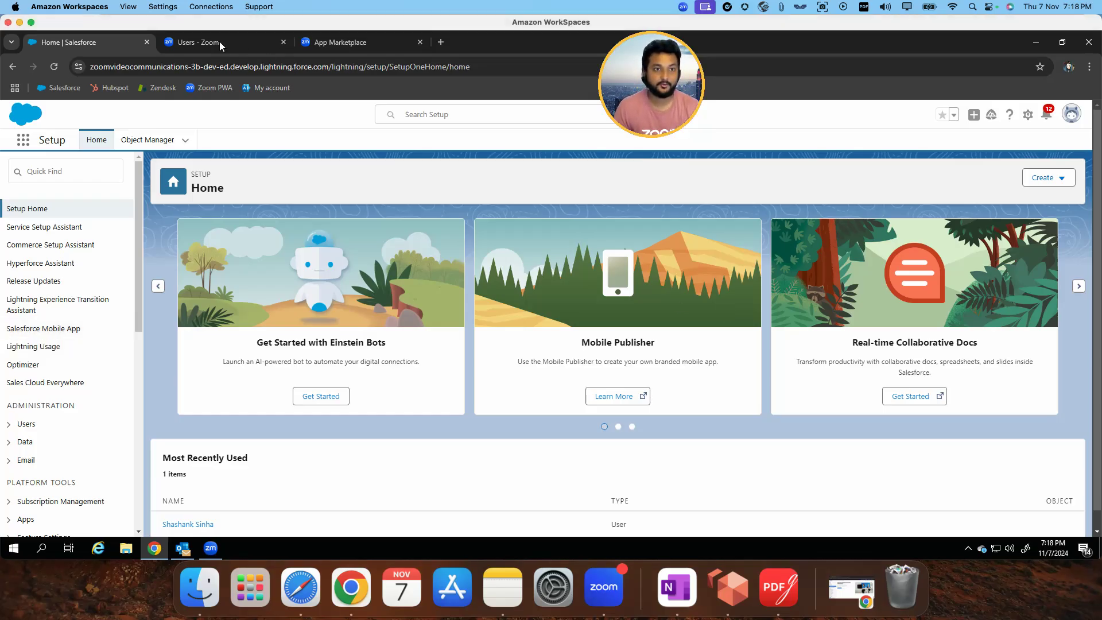
click(221, 46)
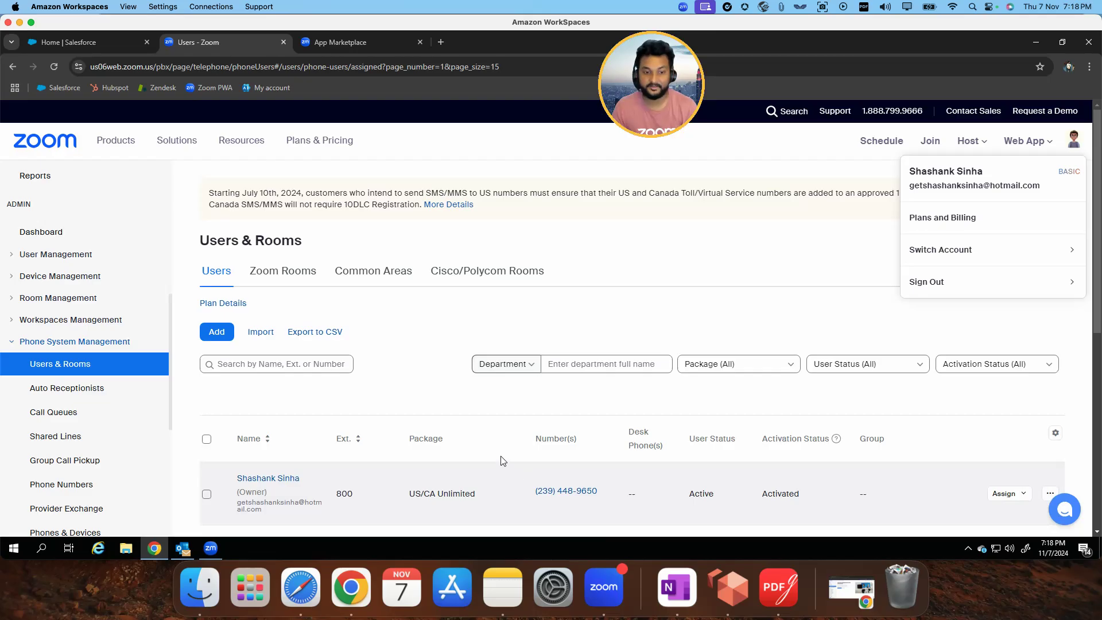
click(96, 37)
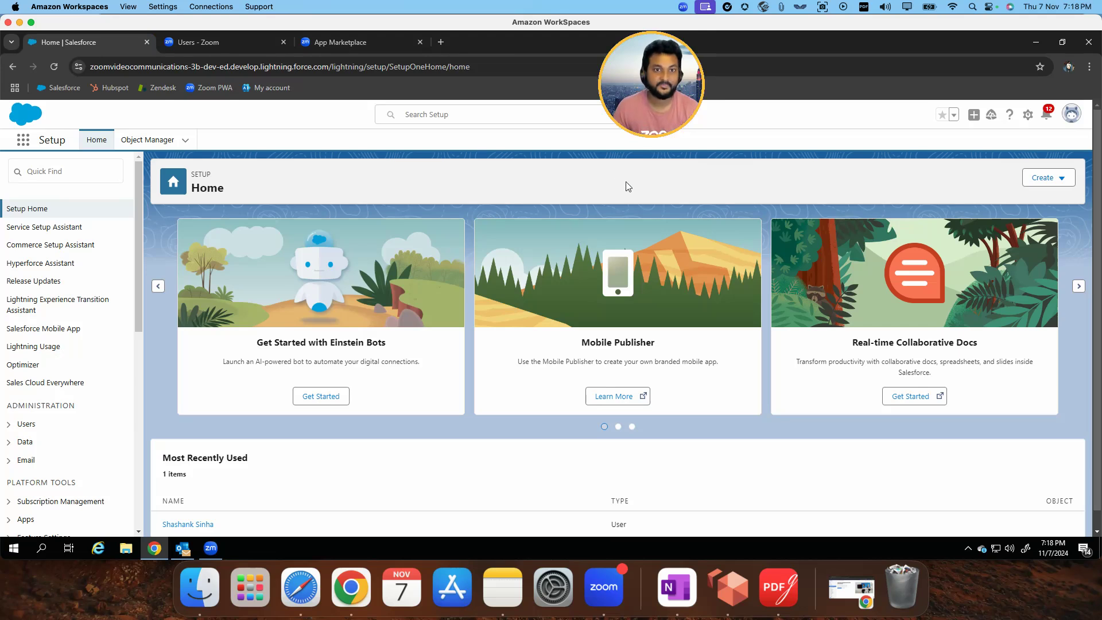
Search the Zoom App Marketplace for "zoom for s" and open the Zoom for Salesforce Lightning listing
click(339, 41)
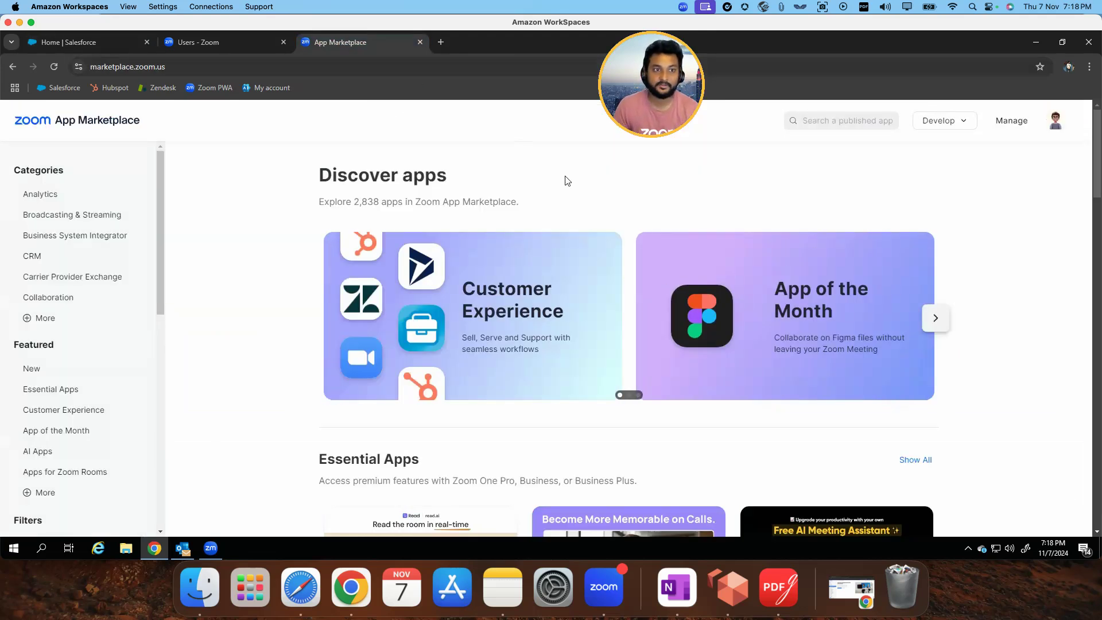
click(1056, 122)
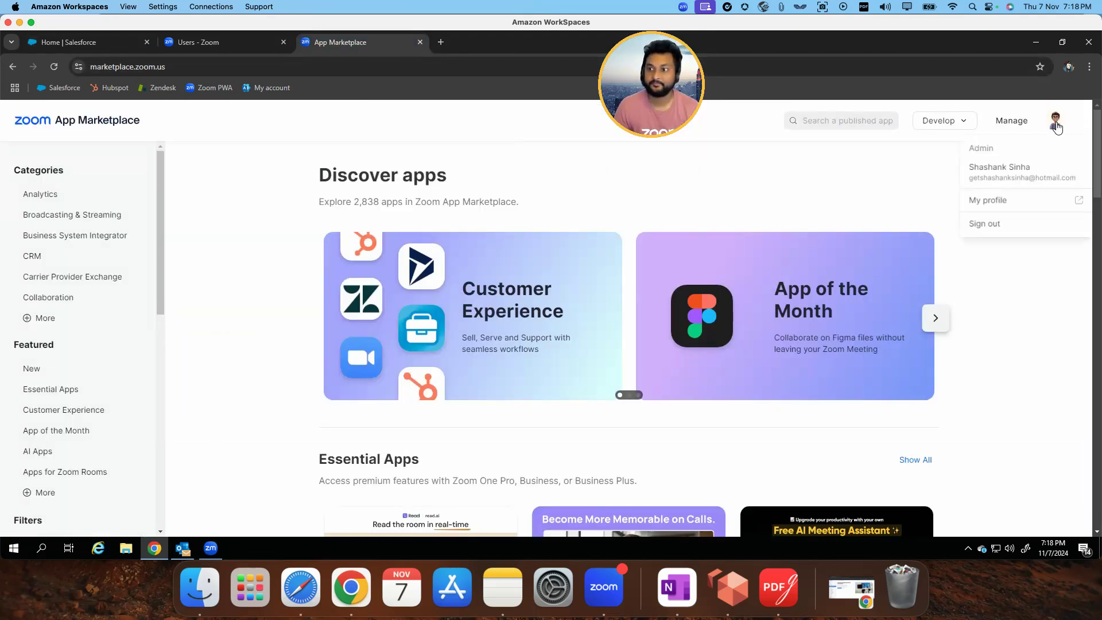
click(863, 120)
text(zoom for sal)
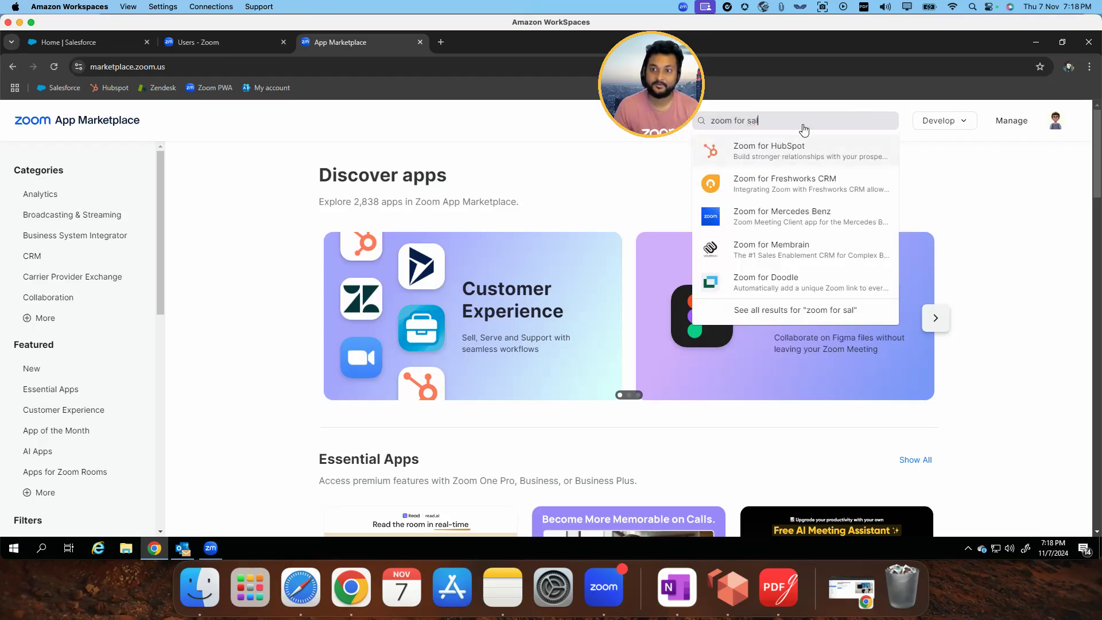
key(BackSpace)
key(BackSpace)
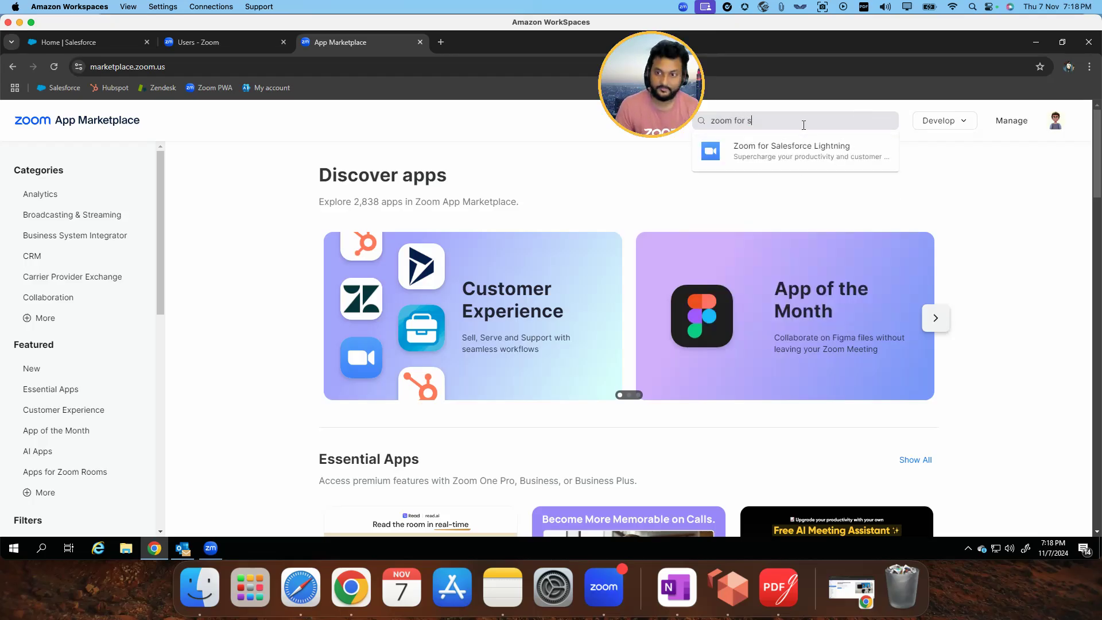
click(839, 149)
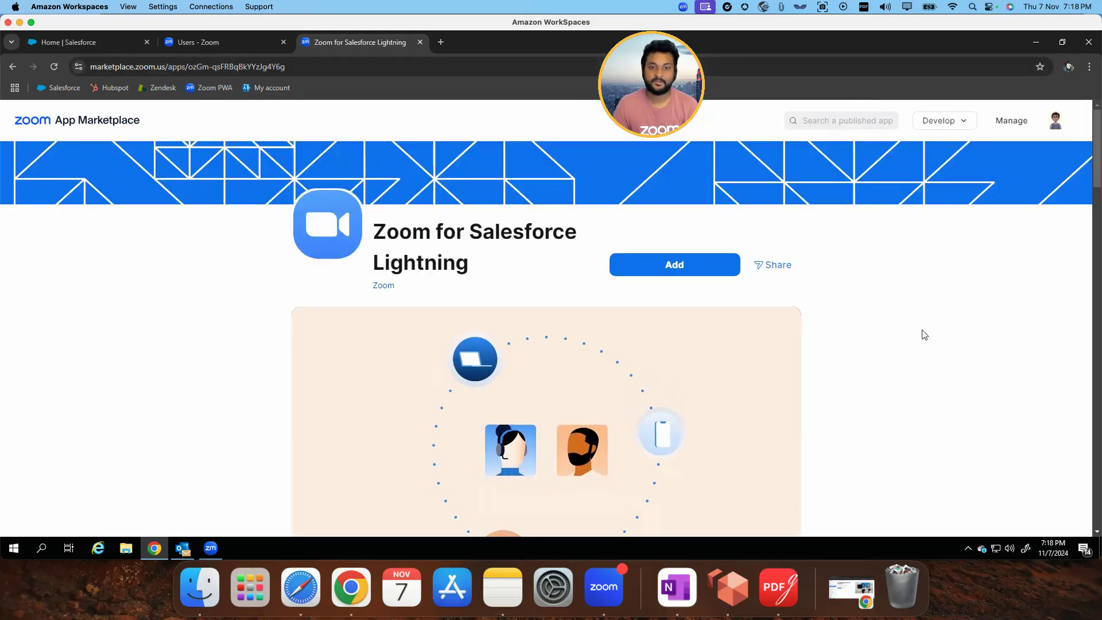
Add the Zoom for Salesforce Lightning app and request the Zoom for Lightning package on Salesforce AppExchange
scroll(922, 325, down, 4)
scroll(924, 335, down, 6)
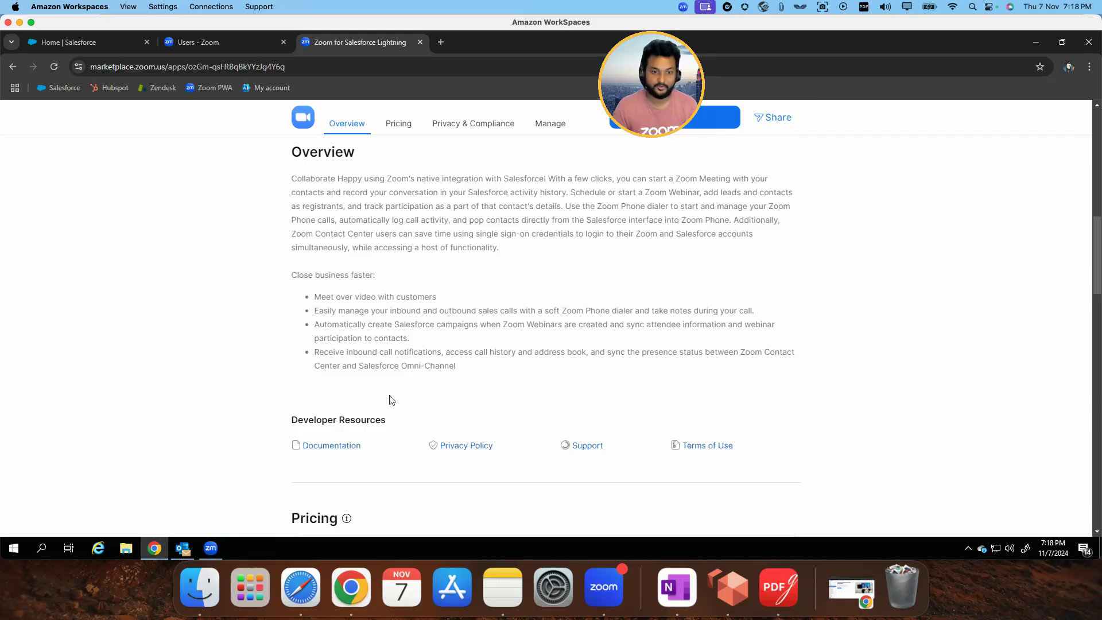
scroll(701, 343, up, 10)
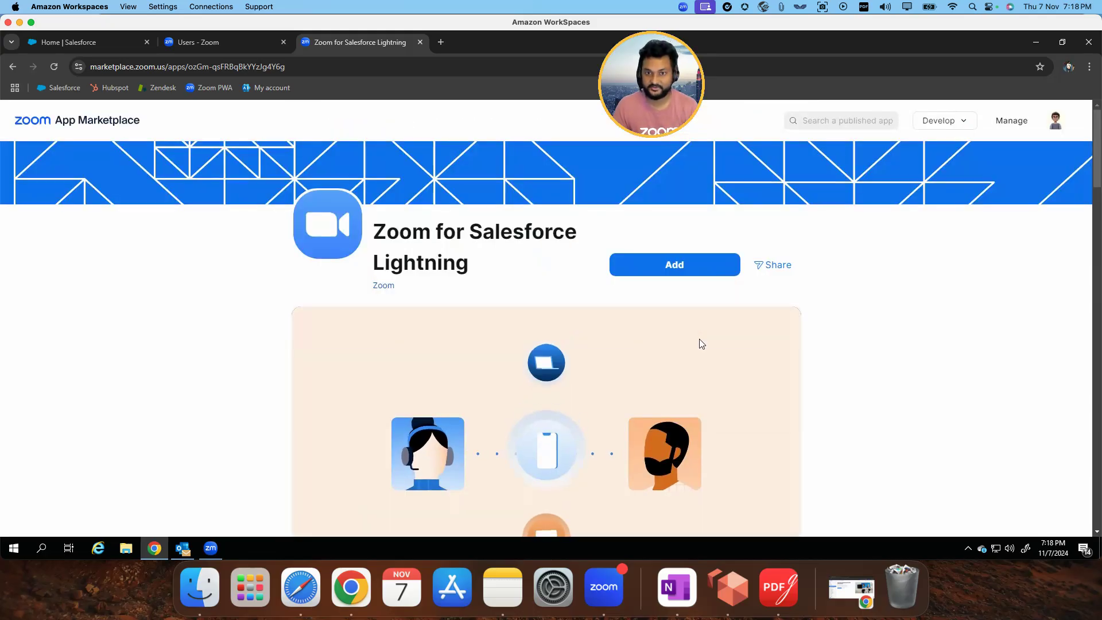
click(676, 265)
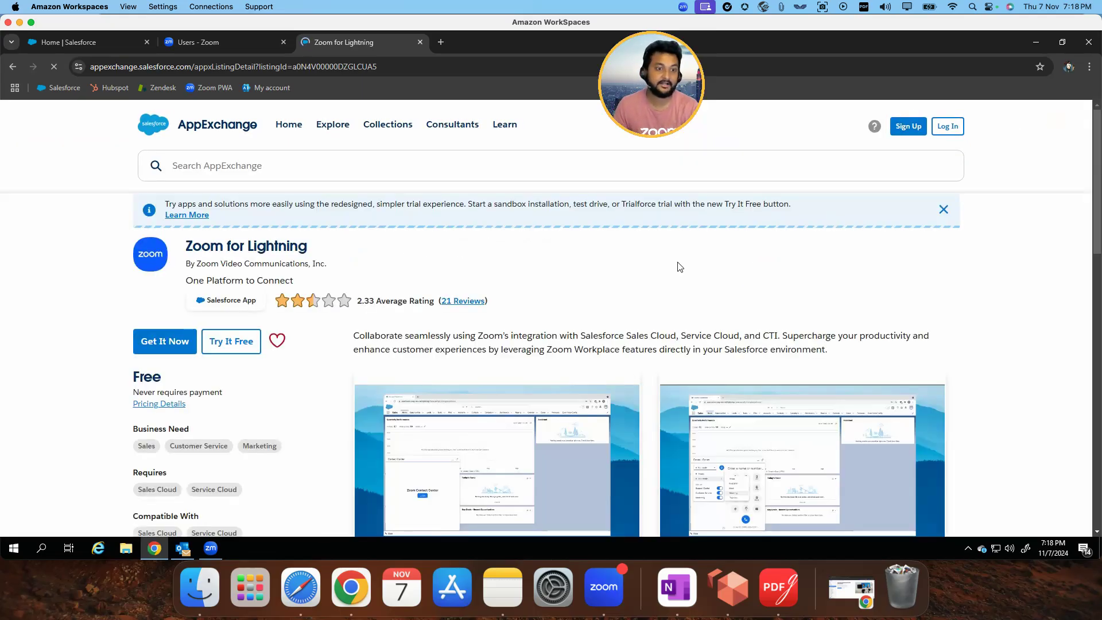
click(164, 341)
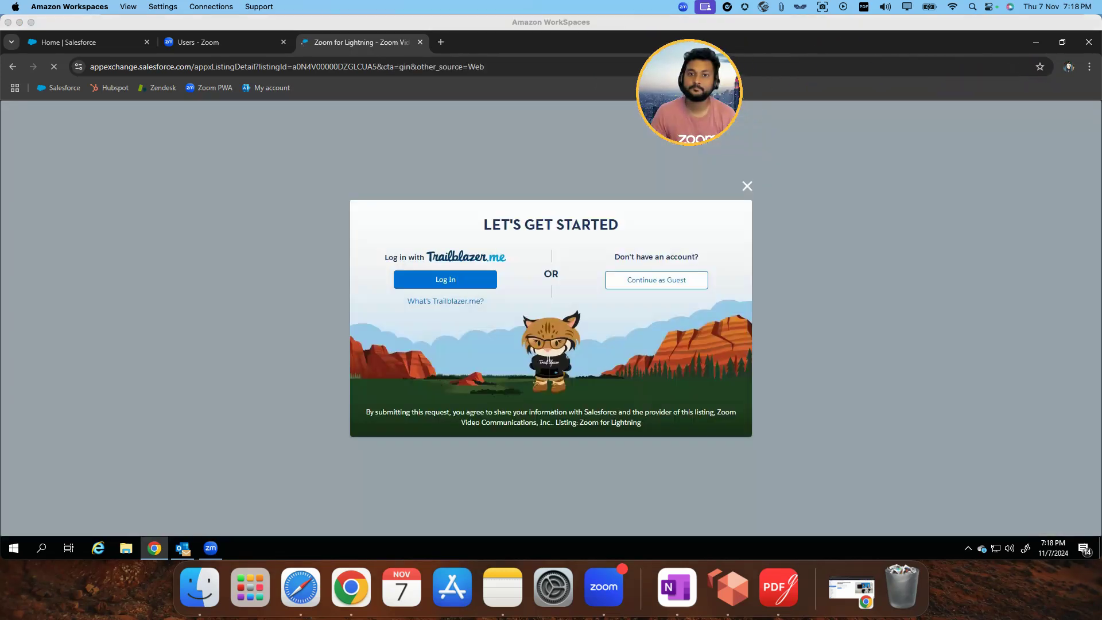
Log in to Trailblazer.me through Salesforce by entering the admin account's username and password
click(446, 279)
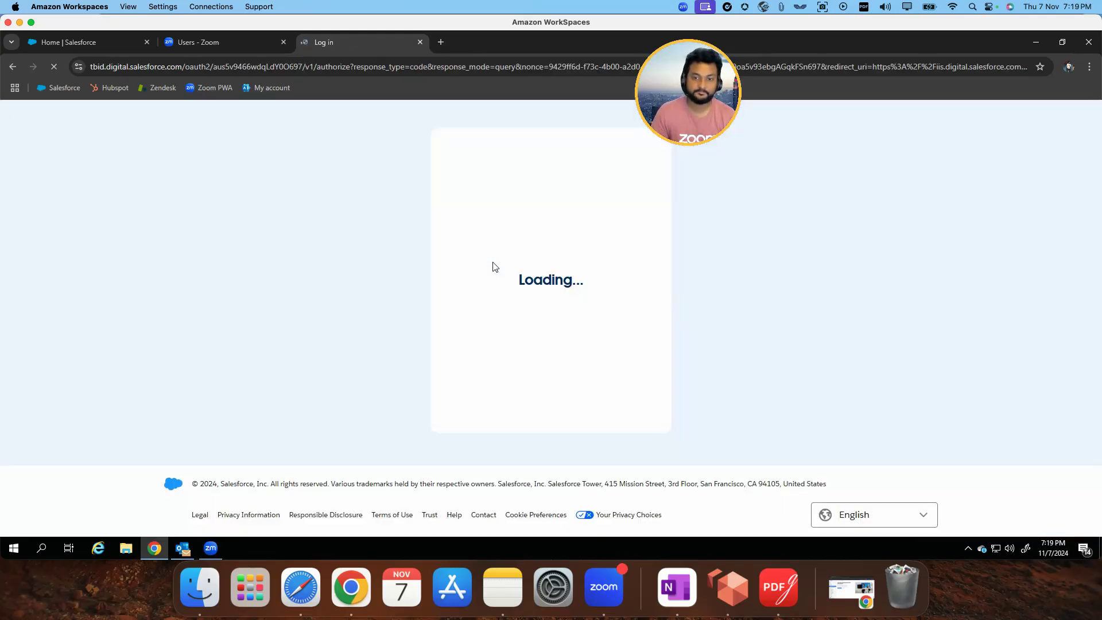
click(586, 253)
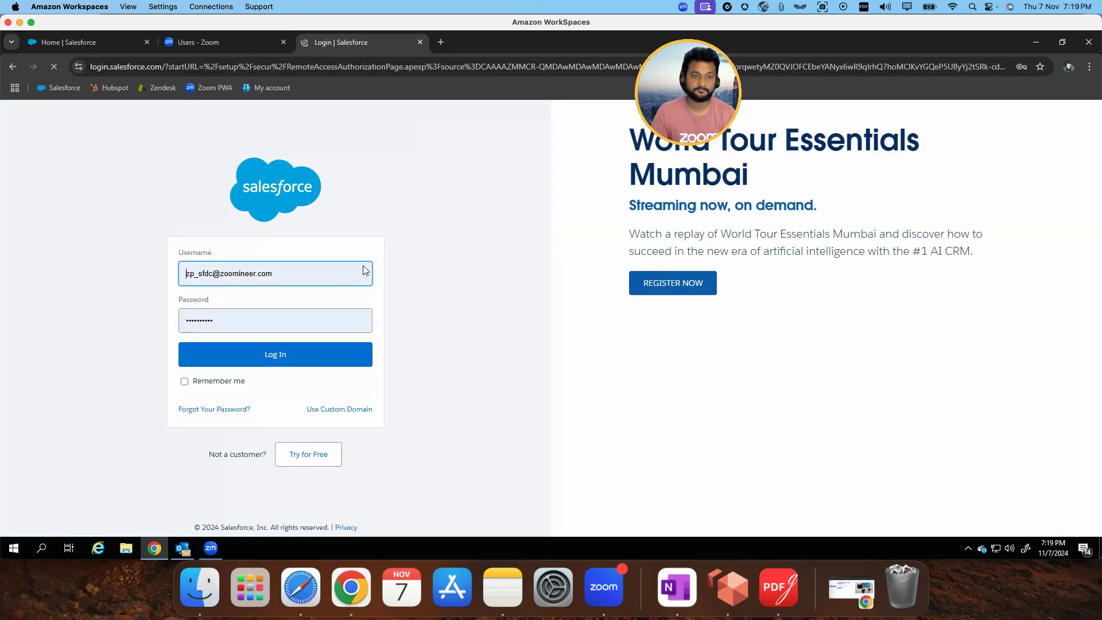
click(297, 273)
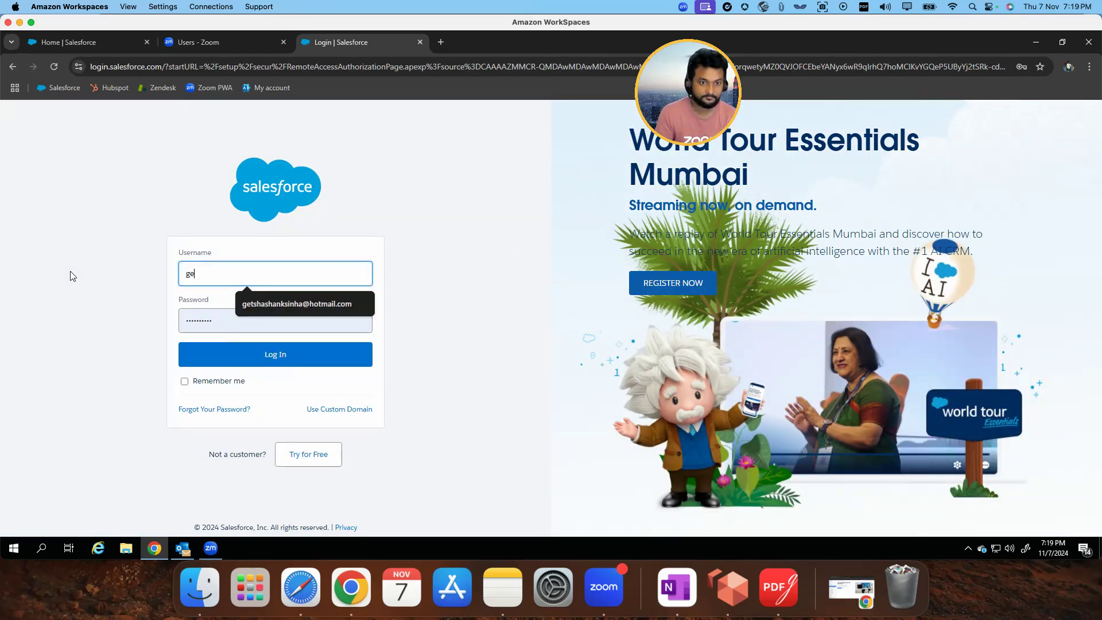
click(272, 297)
click(257, 333)
drag(121, 316, 121, 317)
text(****)
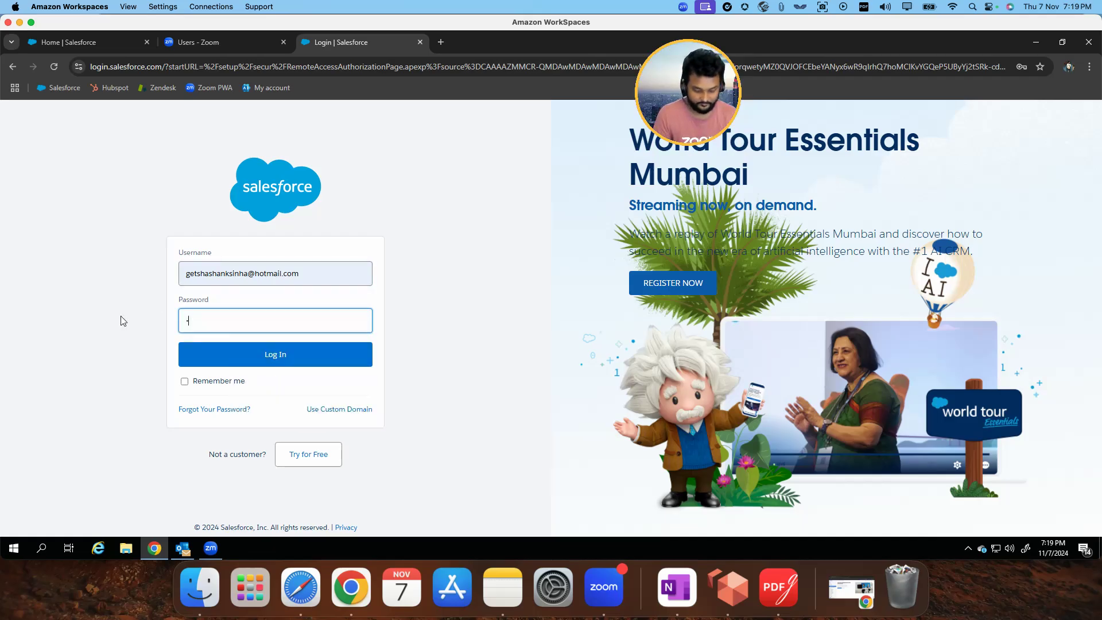
text(****)
key(Return)
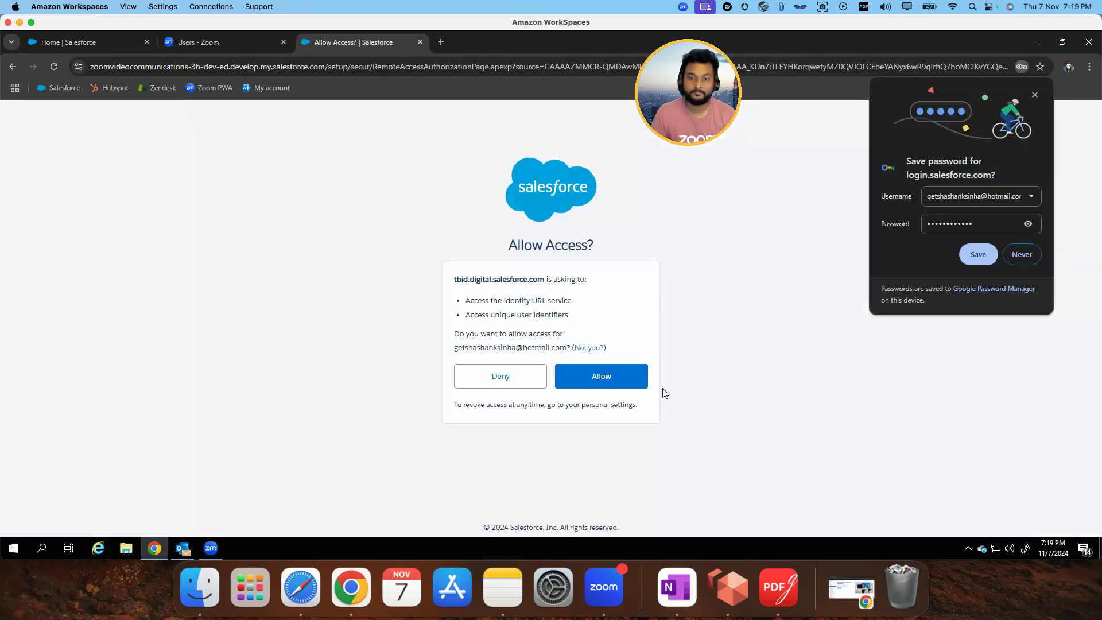
Allow the requested access to the Salesforce account and refuse to have the browser save the password
click(620, 376)
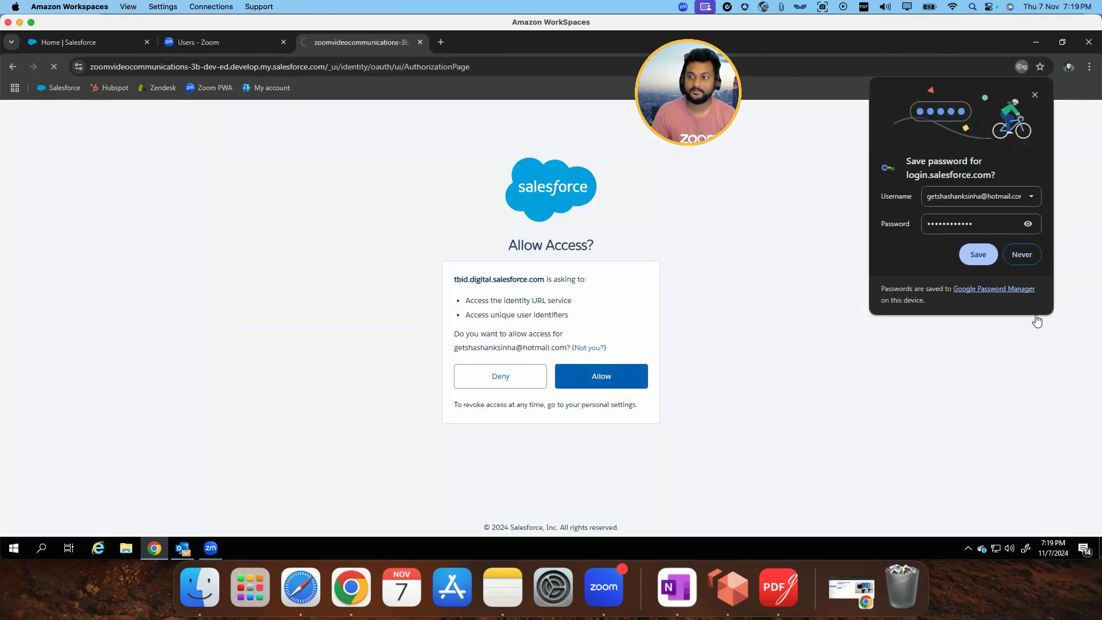
click(1021, 254)
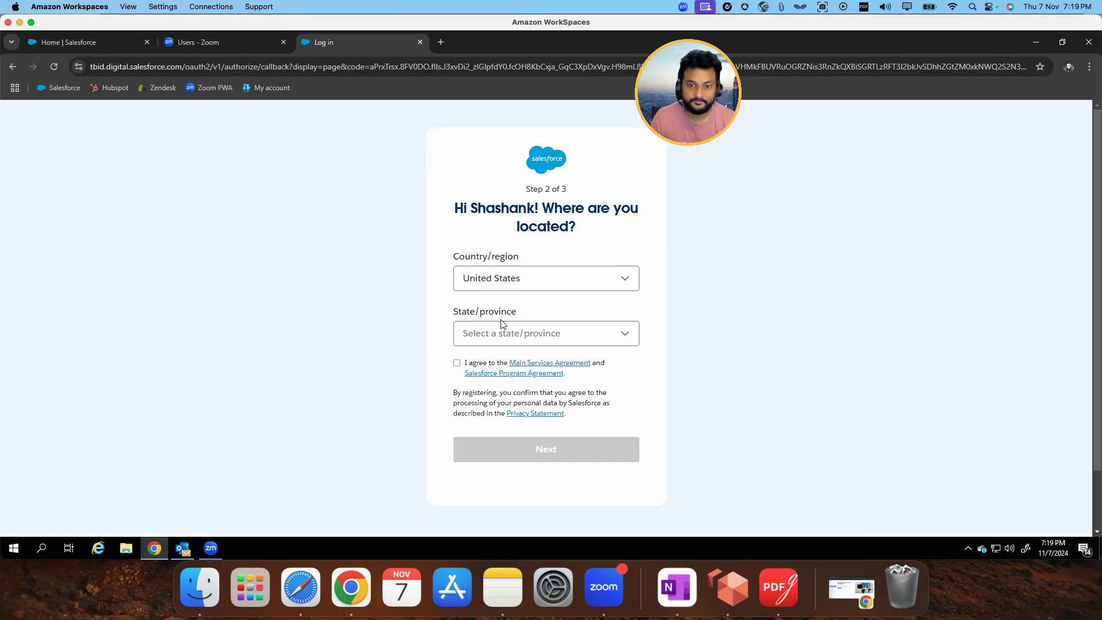
Set the account location to India and Delhi, accept the service agreements, and continue to the last signup step
click(505, 337)
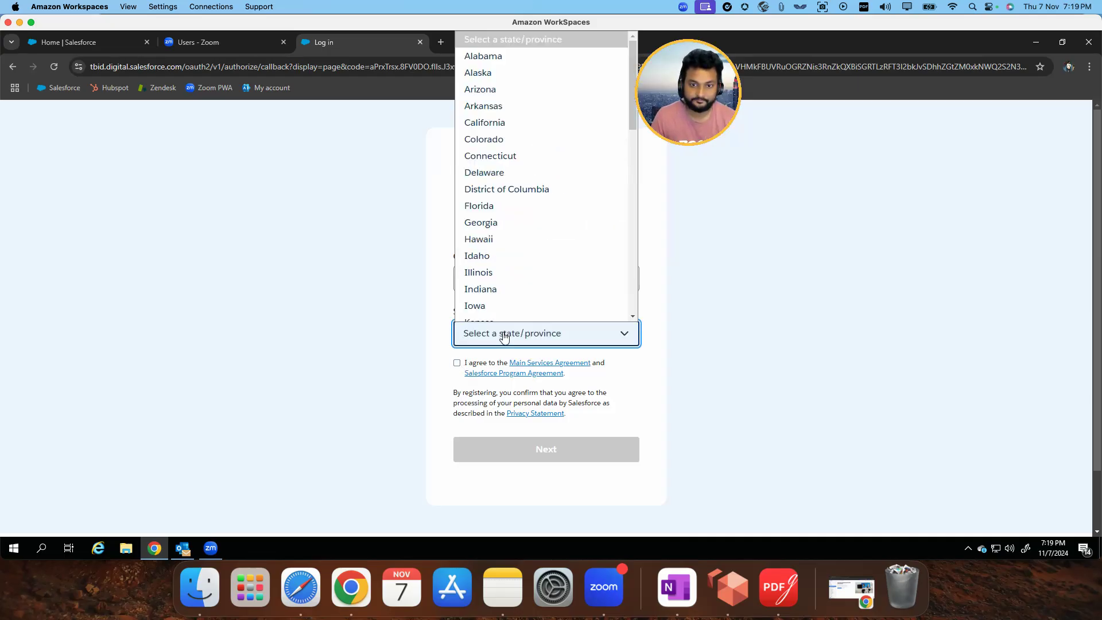
click(447, 289)
click(505, 279)
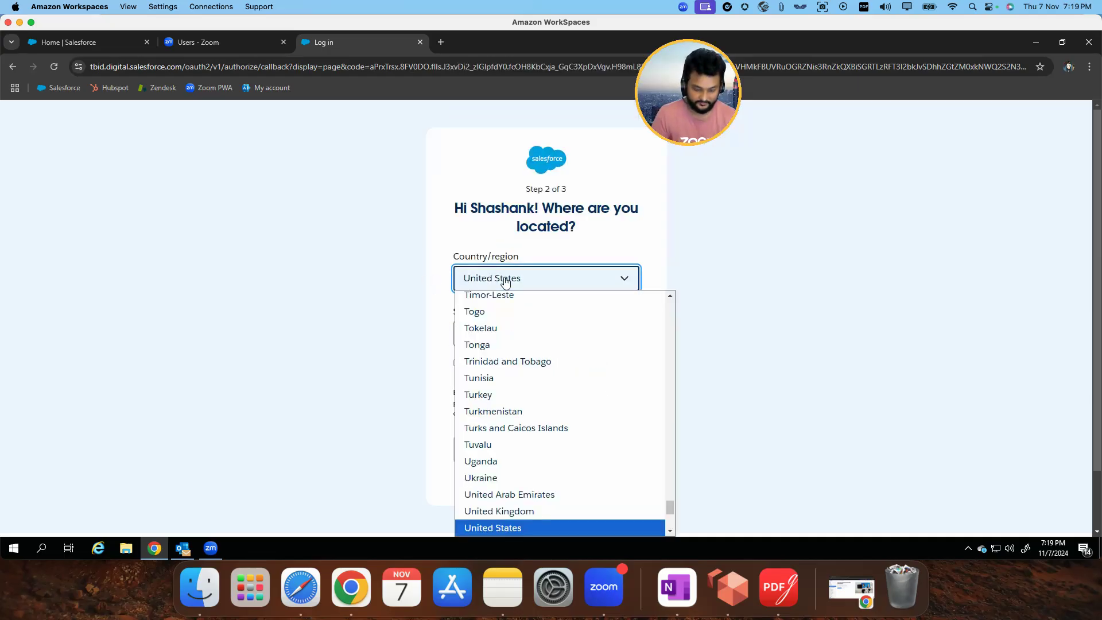
text(india)
click(499, 317)
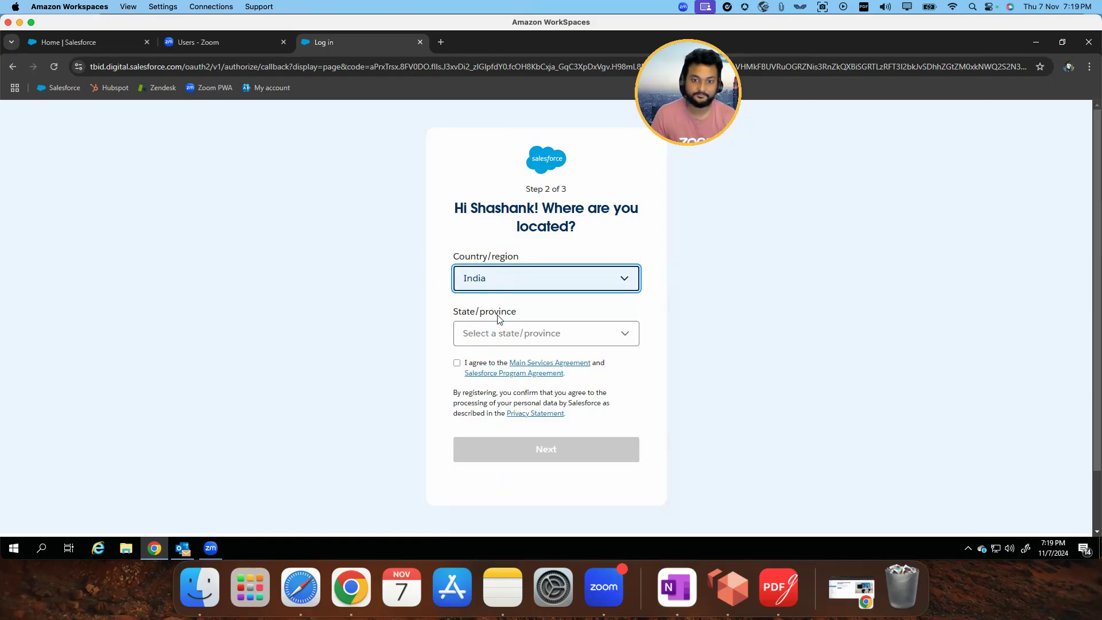
click(497, 337)
text(h)
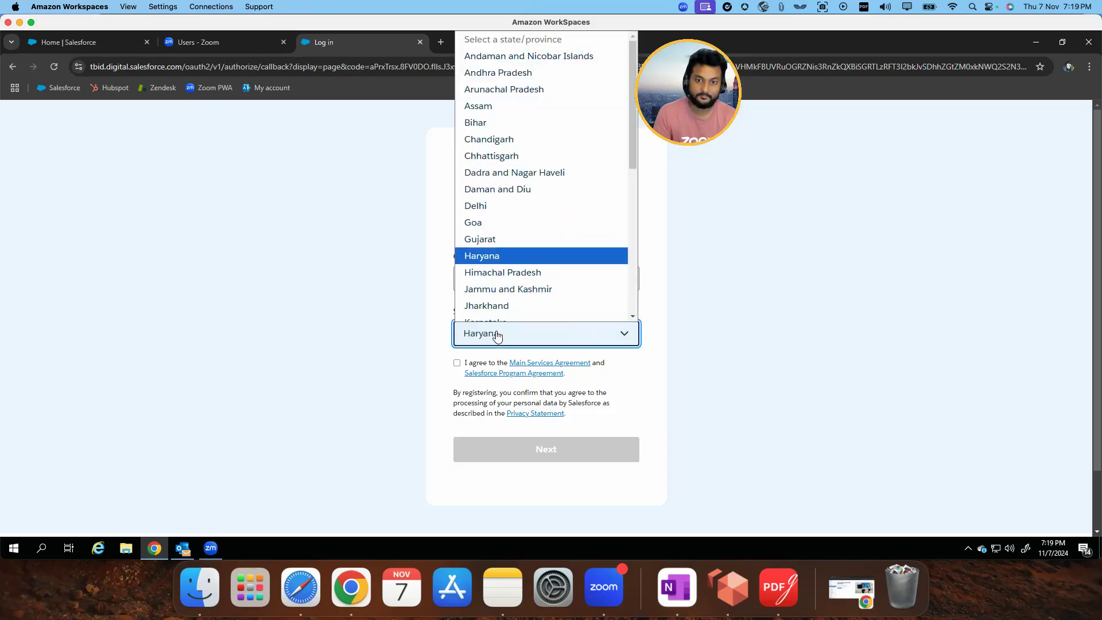
click(488, 205)
click(457, 363)
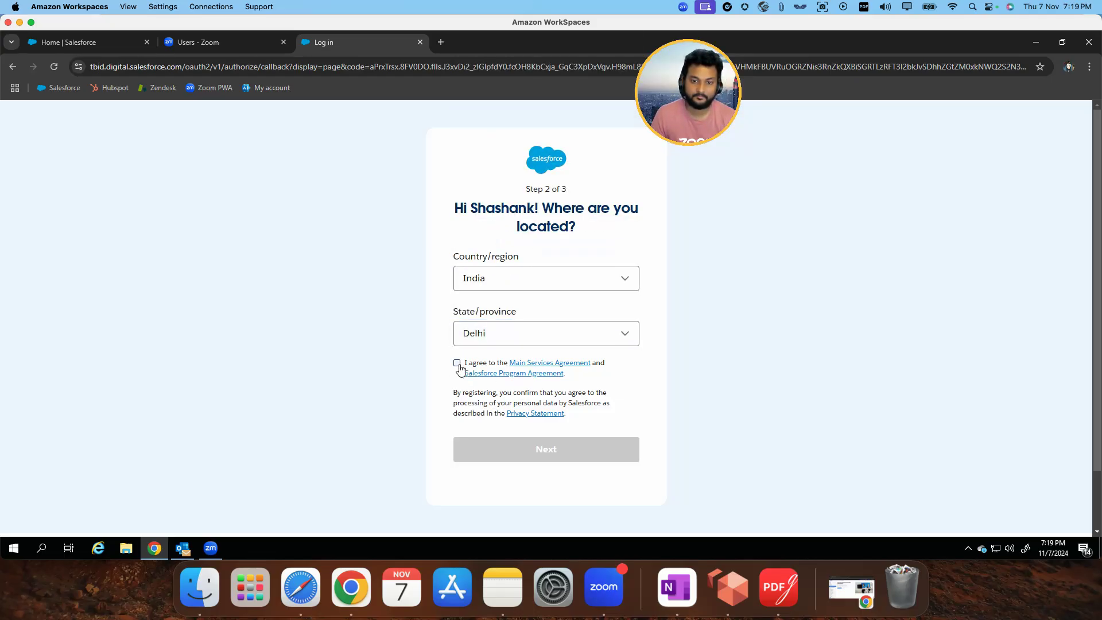
click(510, 449)
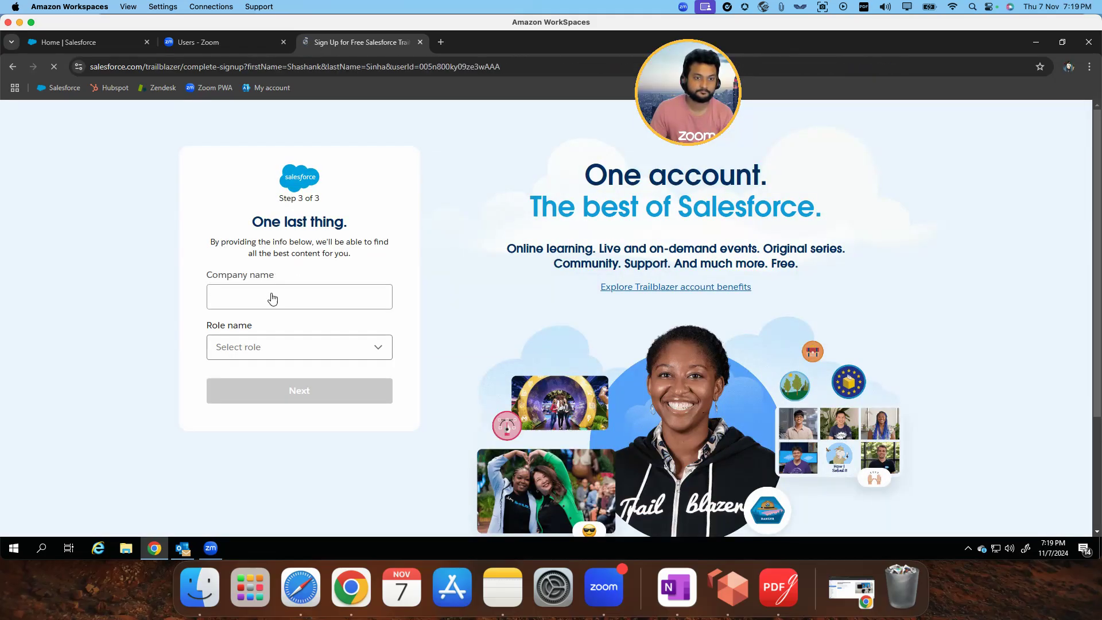
Complete the Trailblazer signup with the company name and the Administrator role, and continue to the package installation
click(269, 299)
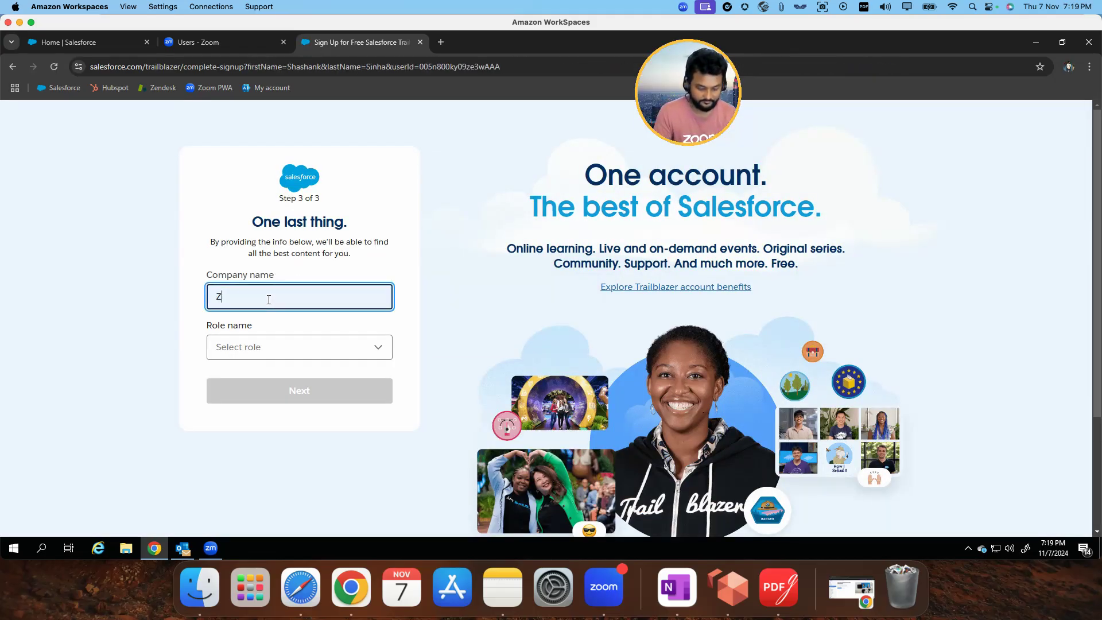
click(265, 347)
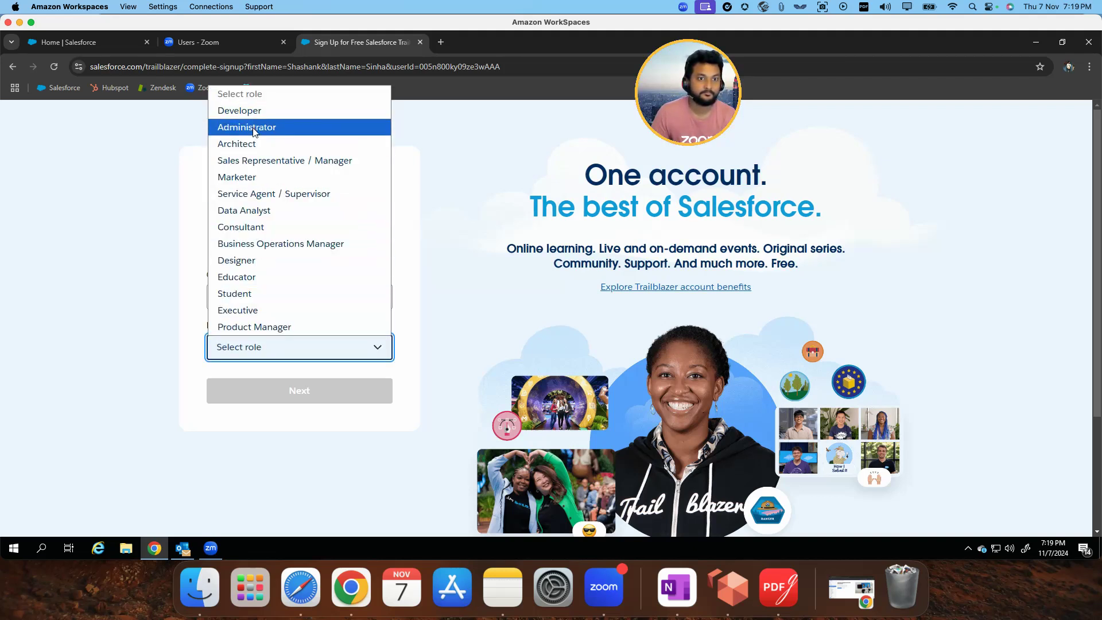
click(254, 133)
click(310, 401)
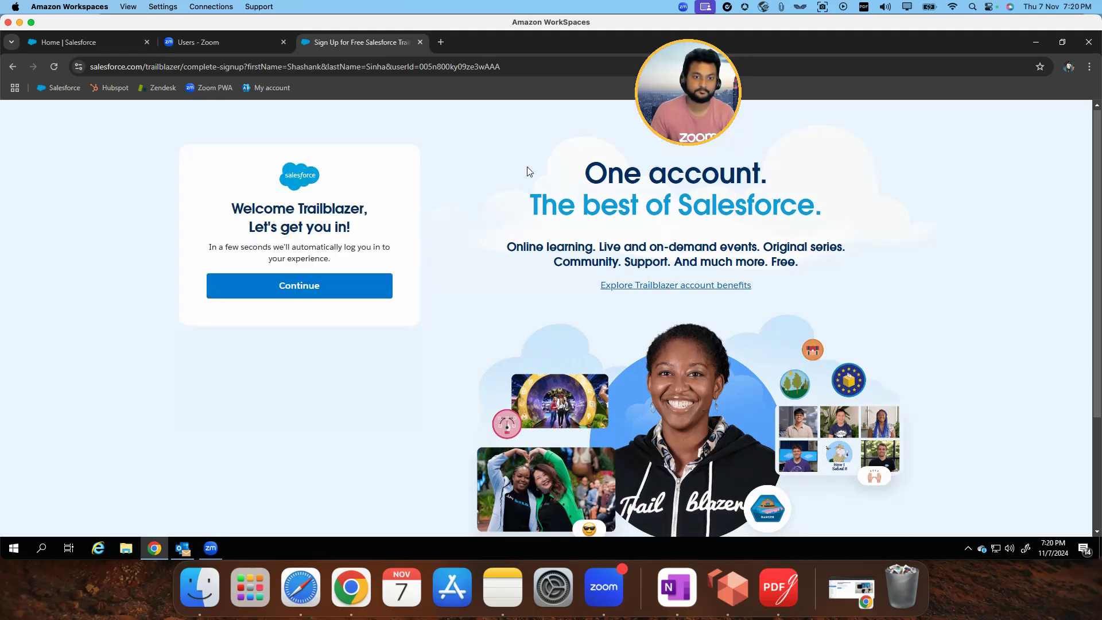
click(313, 290)
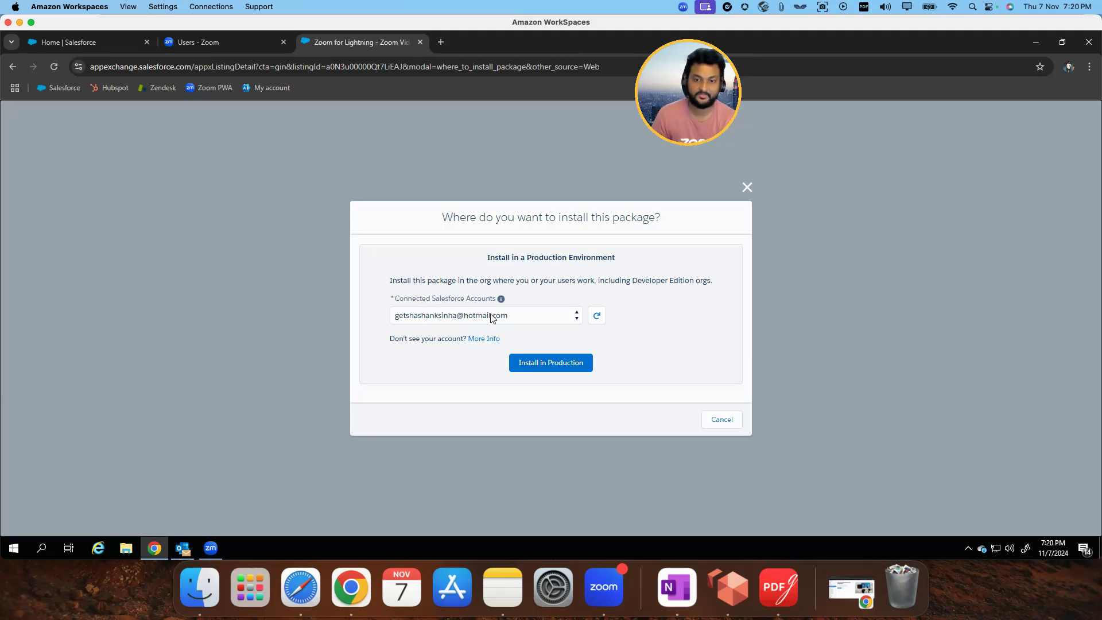
Choose production installation for Zoom For Lightning, agree to the terms and conditions, and confirm the install
click(543, 366)
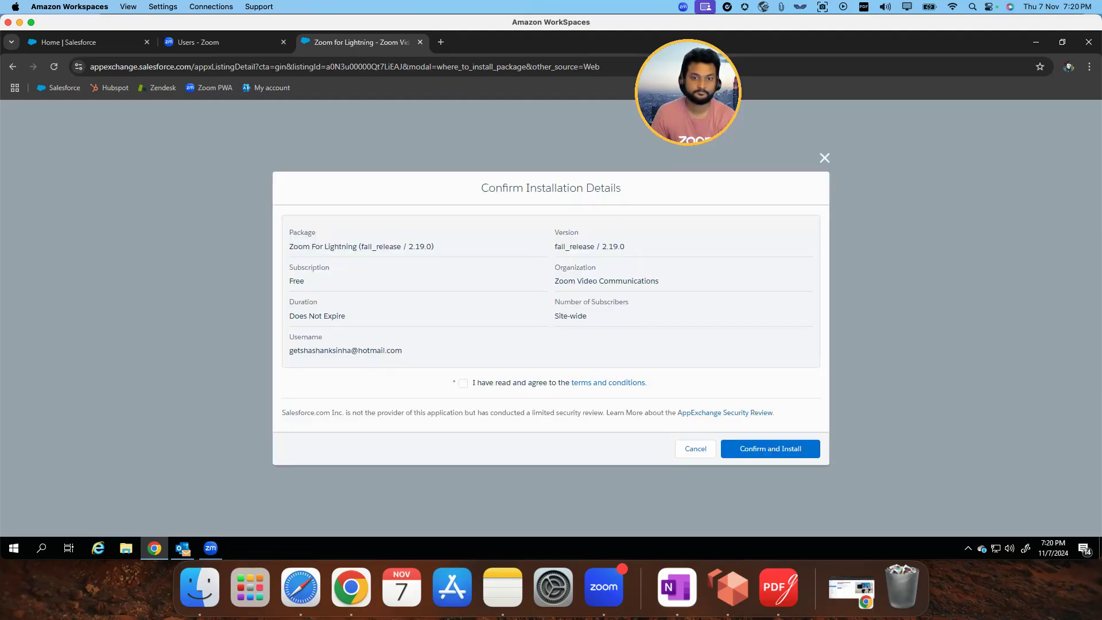
double_click(557, 248)
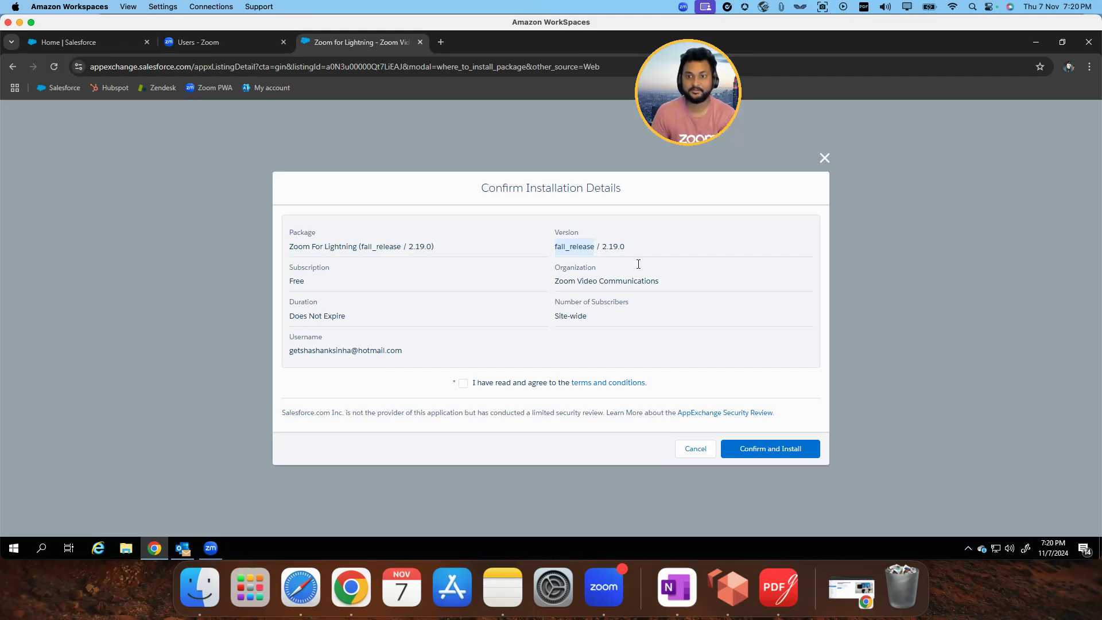
click(722, 301)
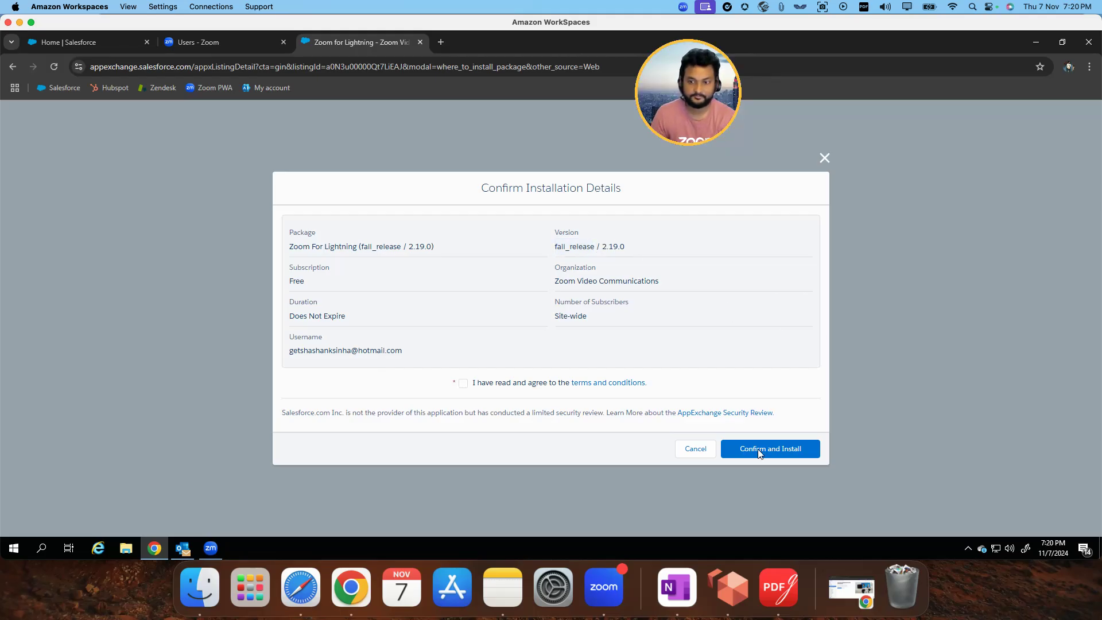
click(777, 450)
click(463, 376)
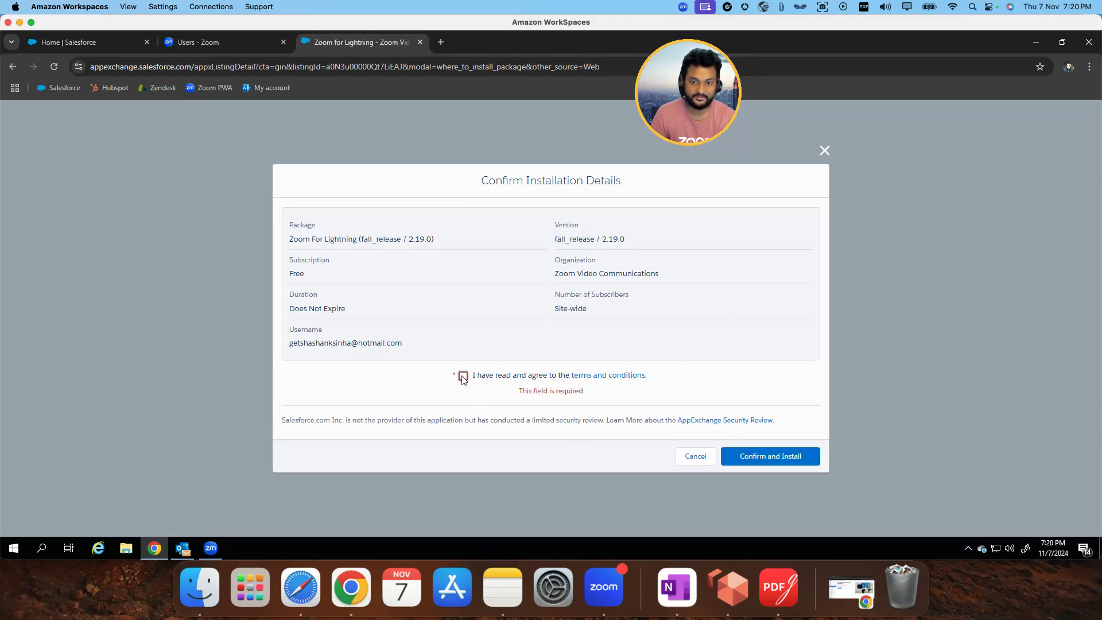
click(771, 457)
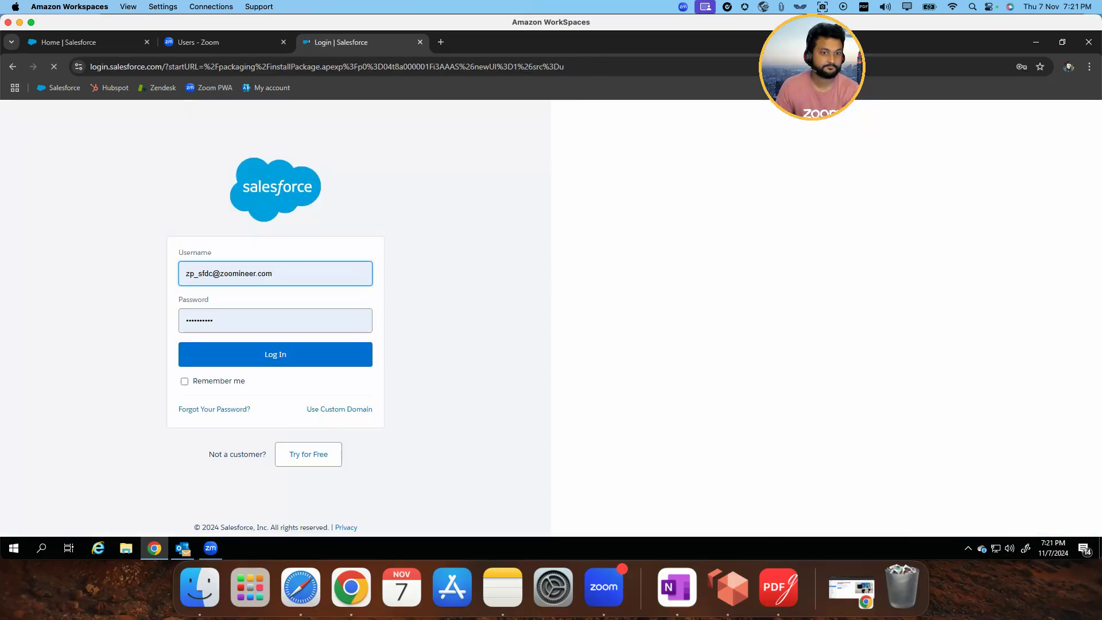
Log in to the Salesforce org with the account username and password, and postpone the mobile phone registration
key(ctrl+a)
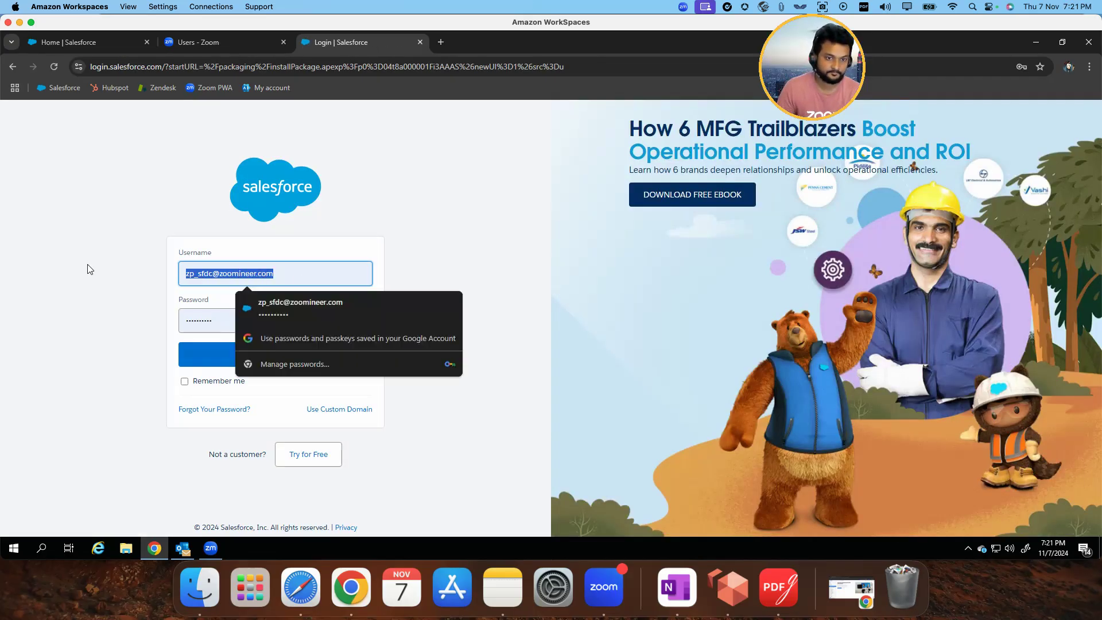
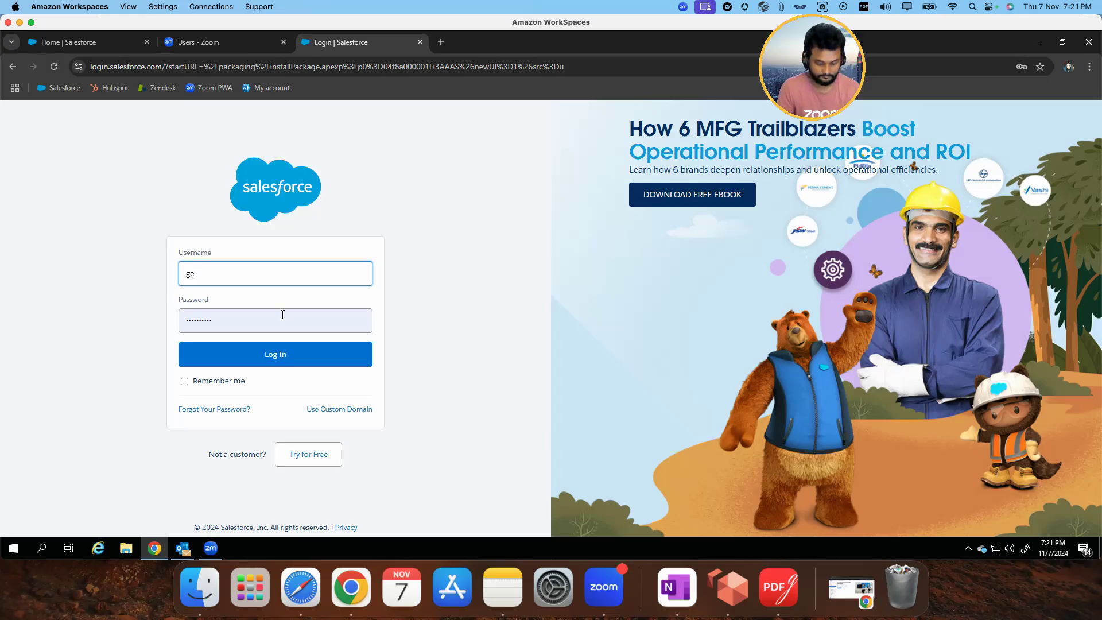
key(Tab)
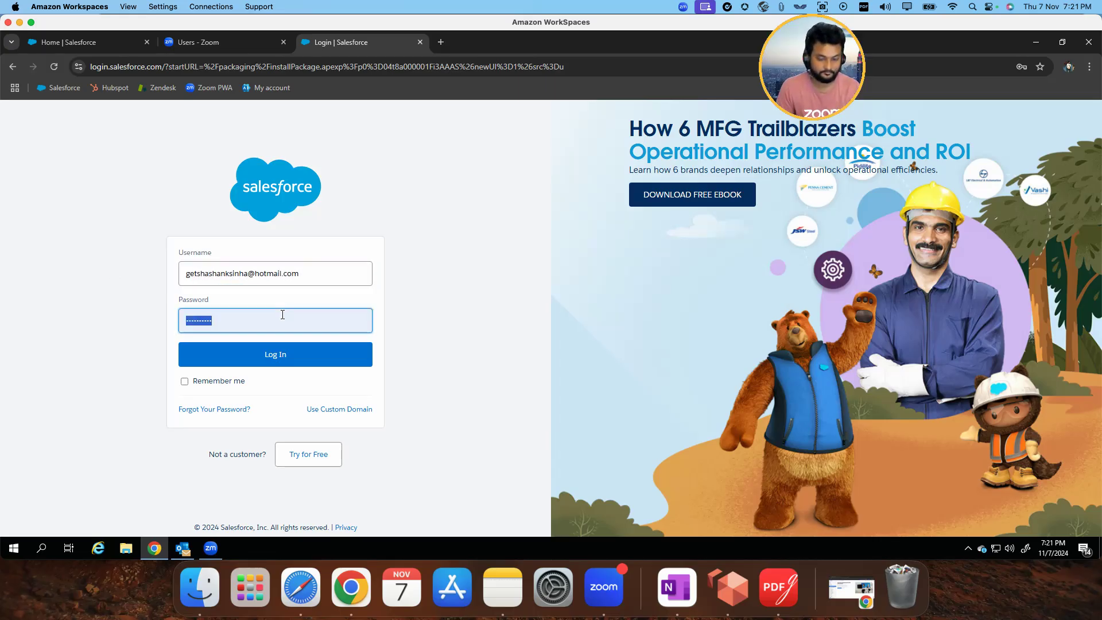
text(*************)
key(Return)
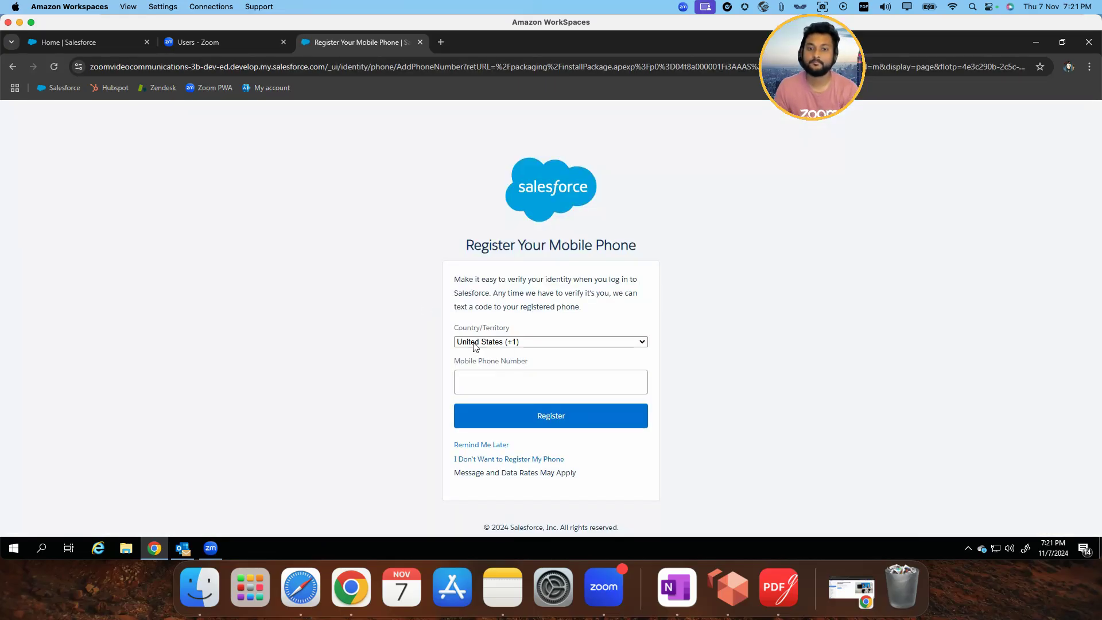
click(486, 446)
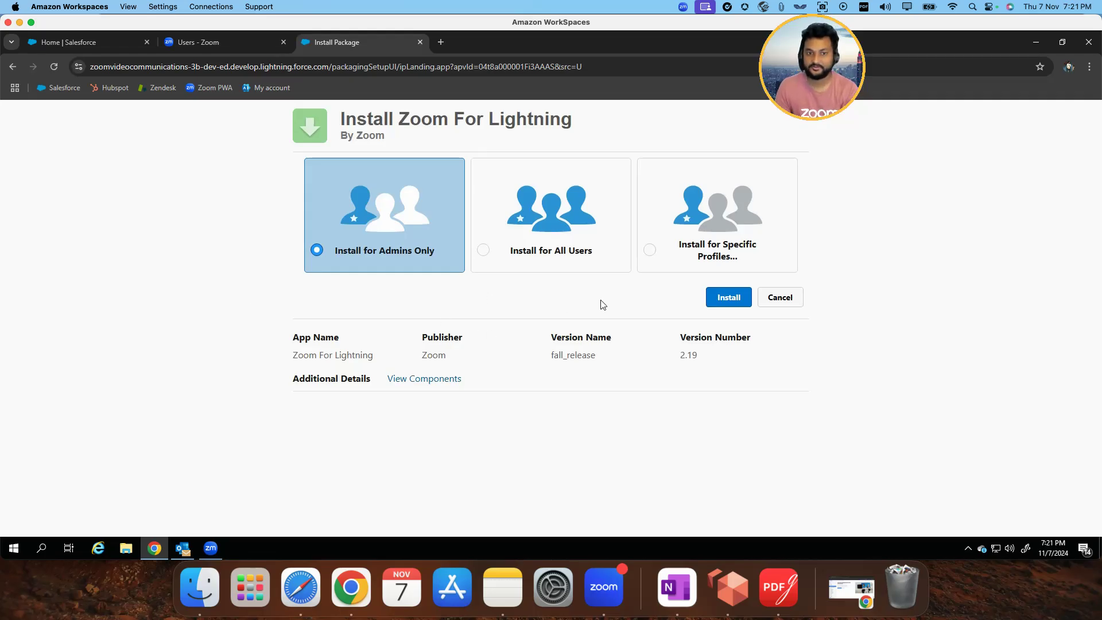
Install Zoom For Lightning for admins only and grant access to the listed third-party websites
click(718, 299)
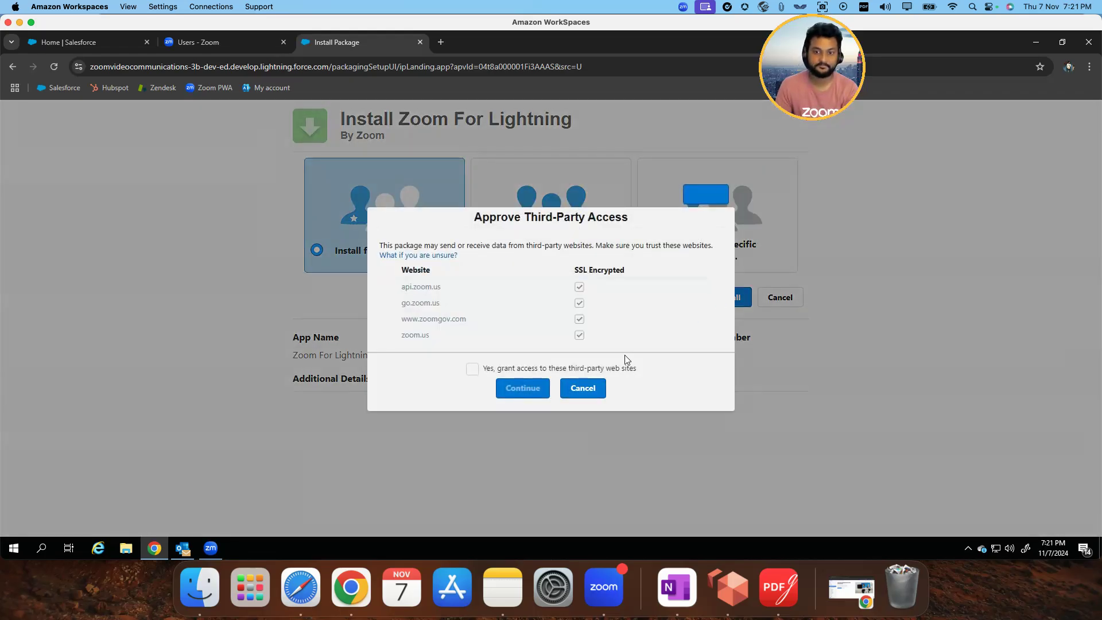
click(472, 369)
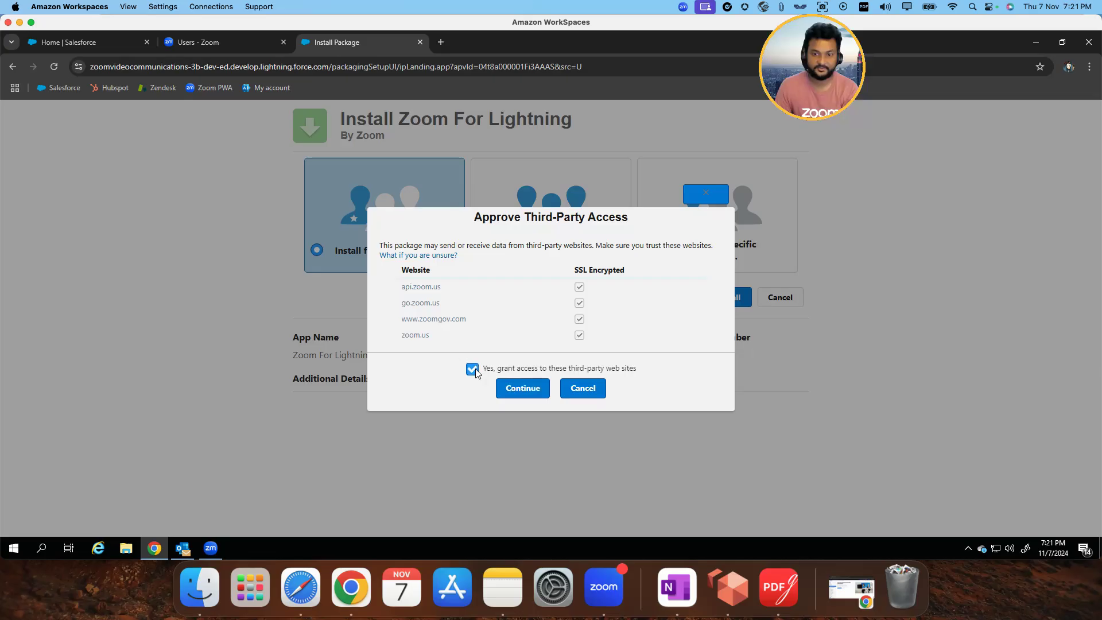
click(521, 390)
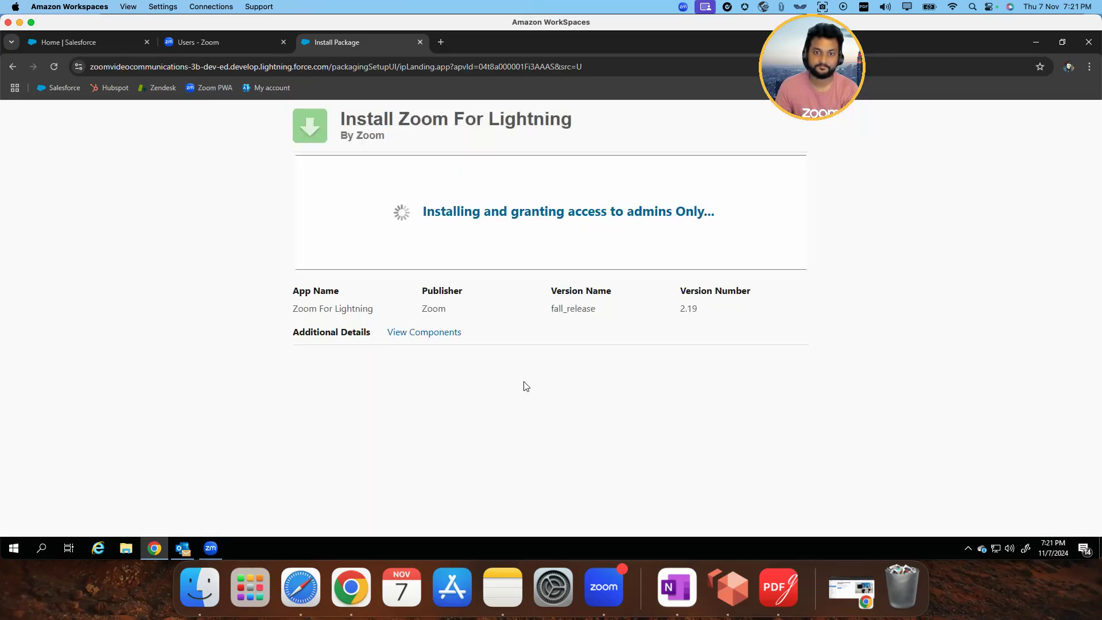
Switch to the Zoom web portal and open the Zoom Phone section of the account settings
click(211, 45)
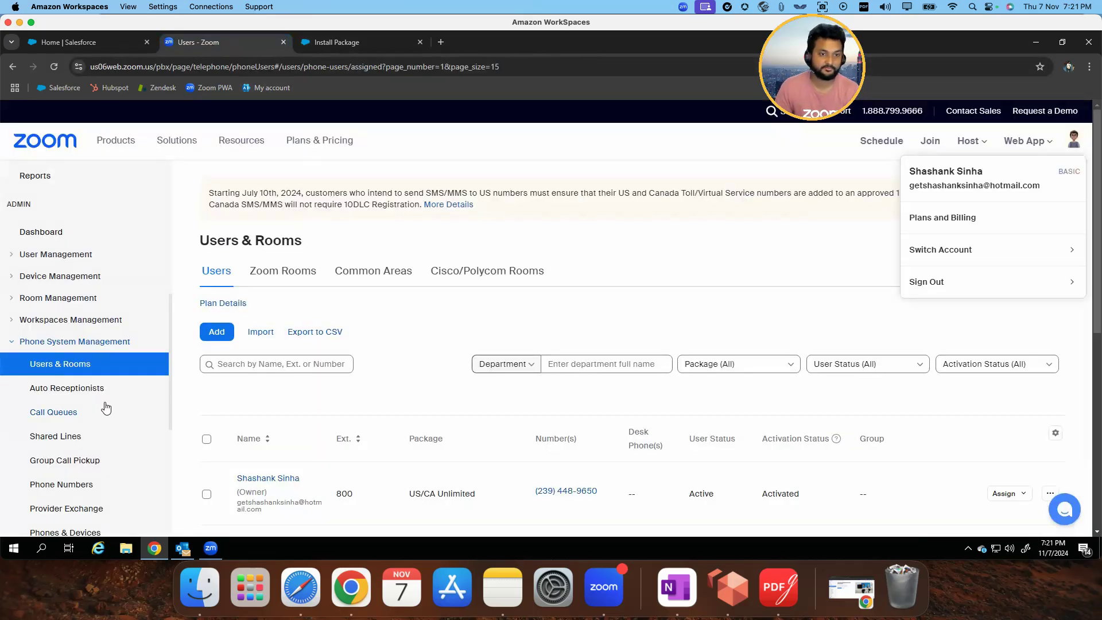
scroll(106, 409, down, 4)
scroll(106, 408, down, 1)
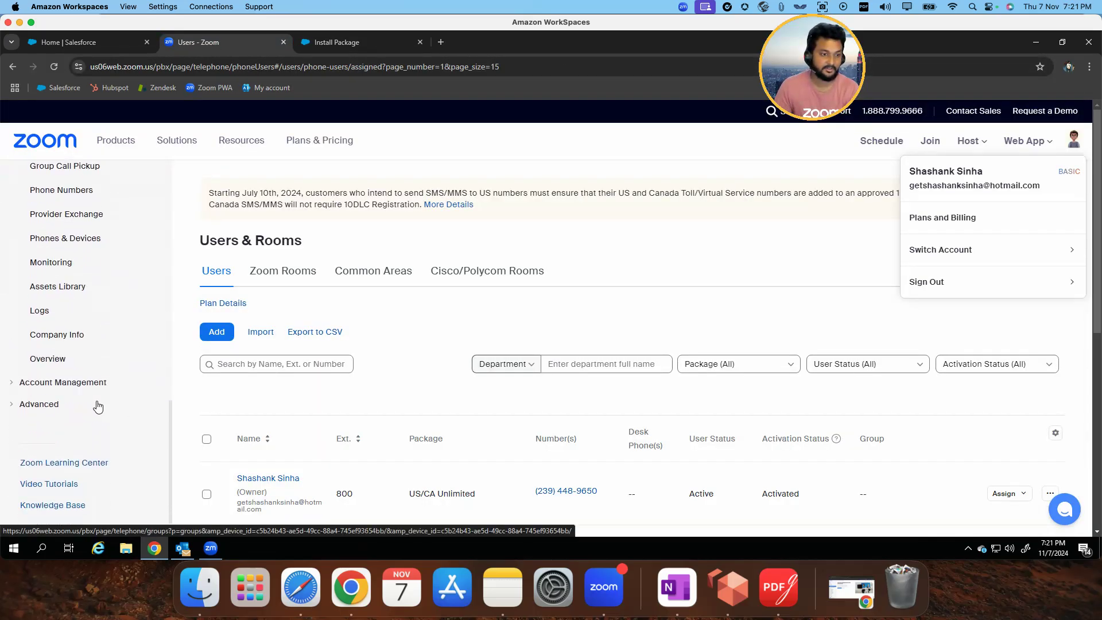
click(86, 382)
click(53, 432)
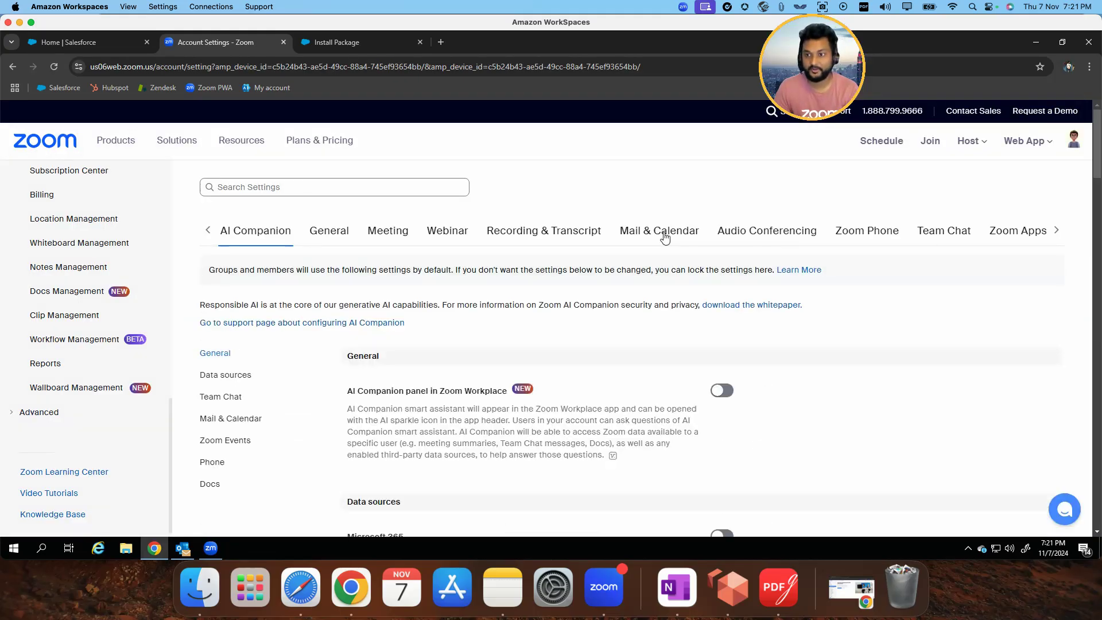
click(871, 236)
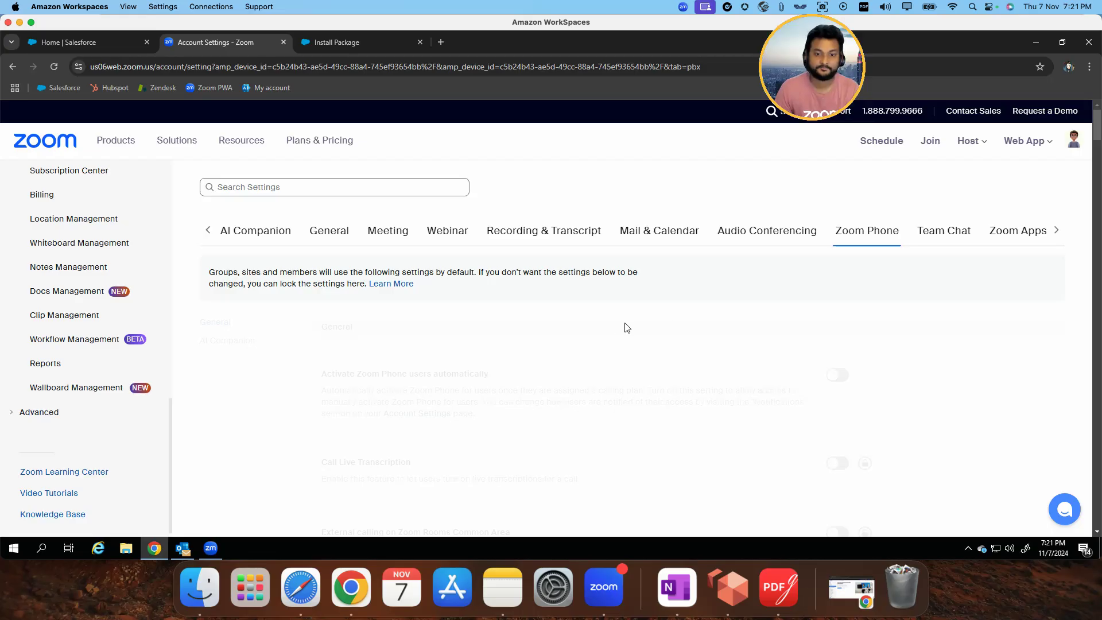
Search the Zoom Phone settings page for "3rd party"
click(1089, 67)
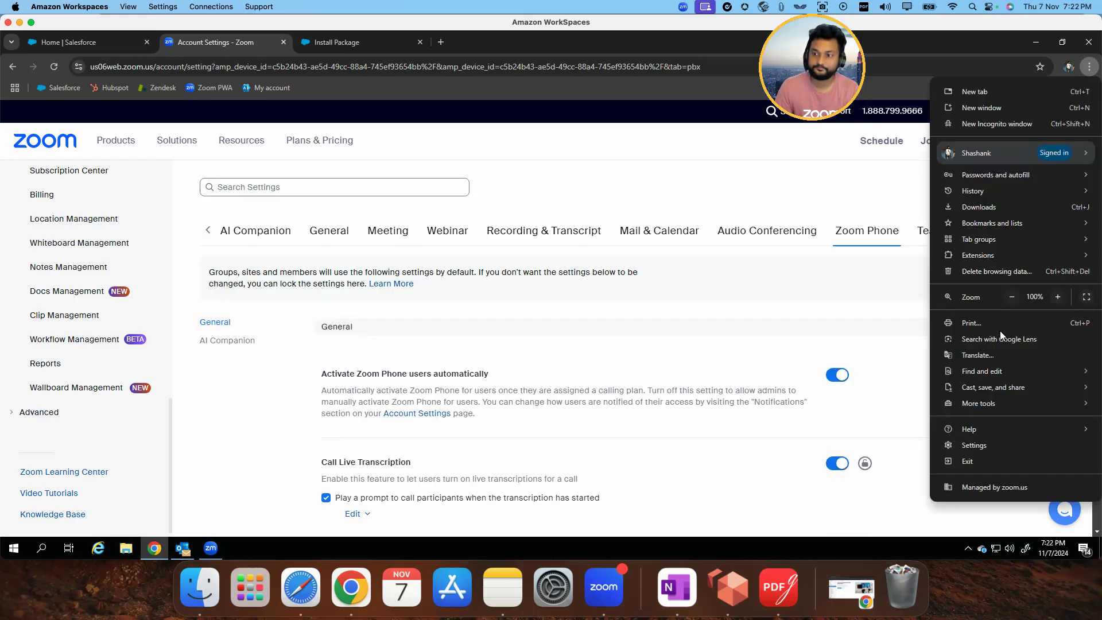
mouse_move(970, 370)
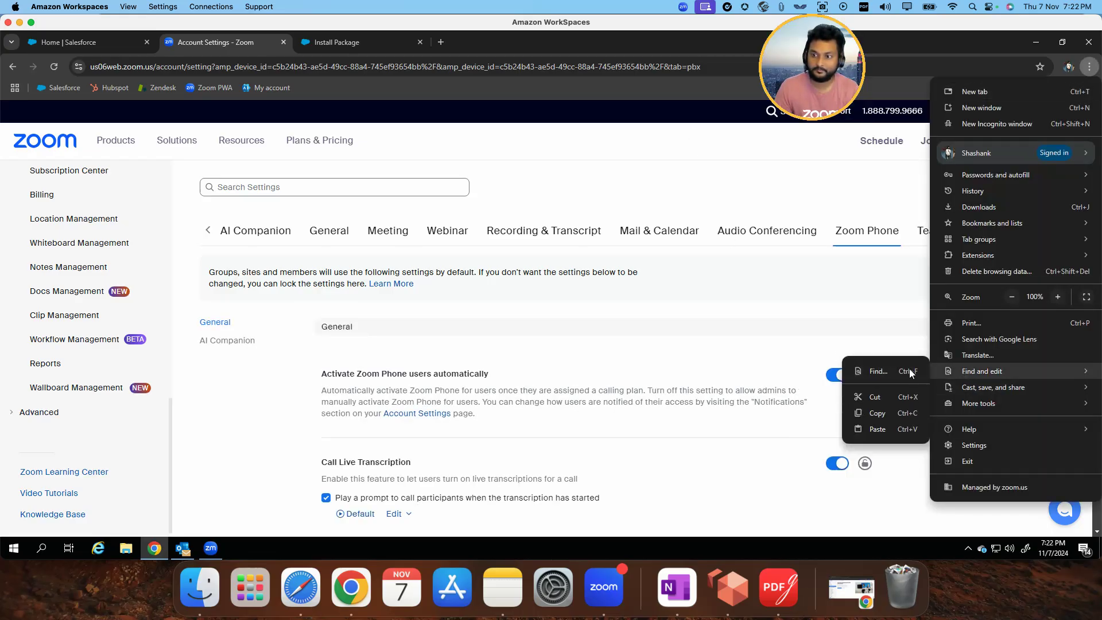
click(900, 371)
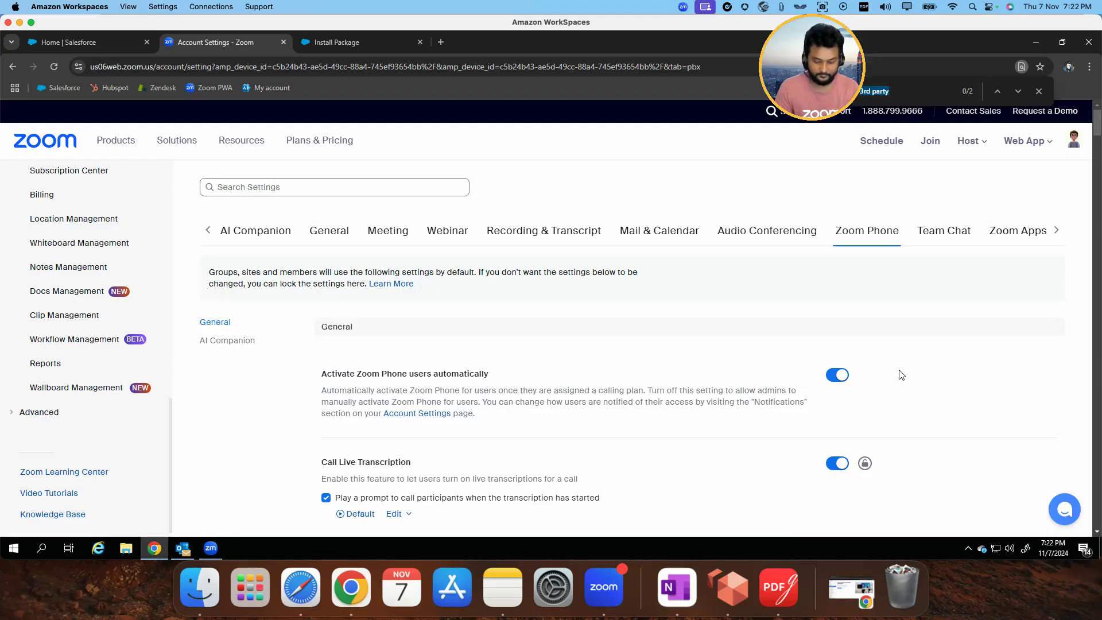
key(Return)
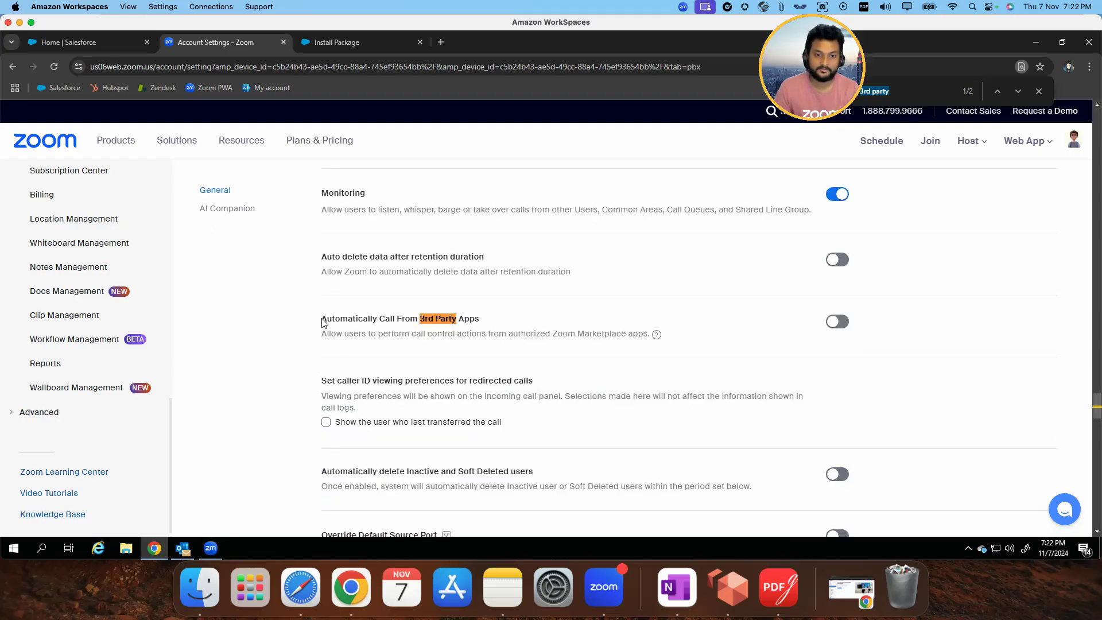
Enable the Automatically Call From 3rd Party Apps setting for Zoom Phone
drag(321, 319, 484, 323)
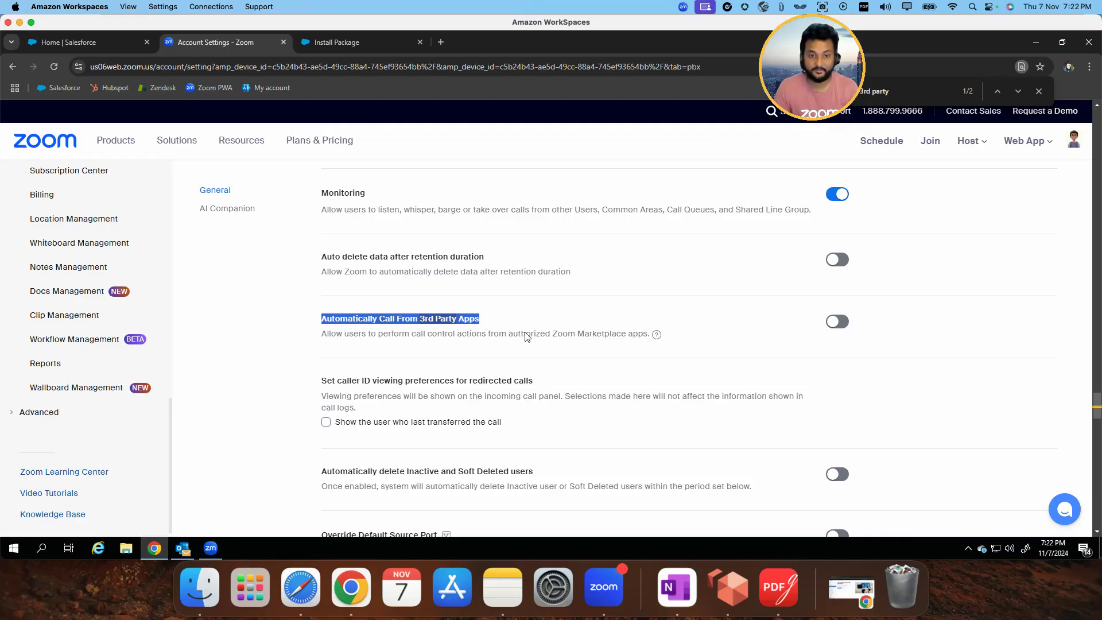
drag(367, 334, 636, 348)
click(794, 342)
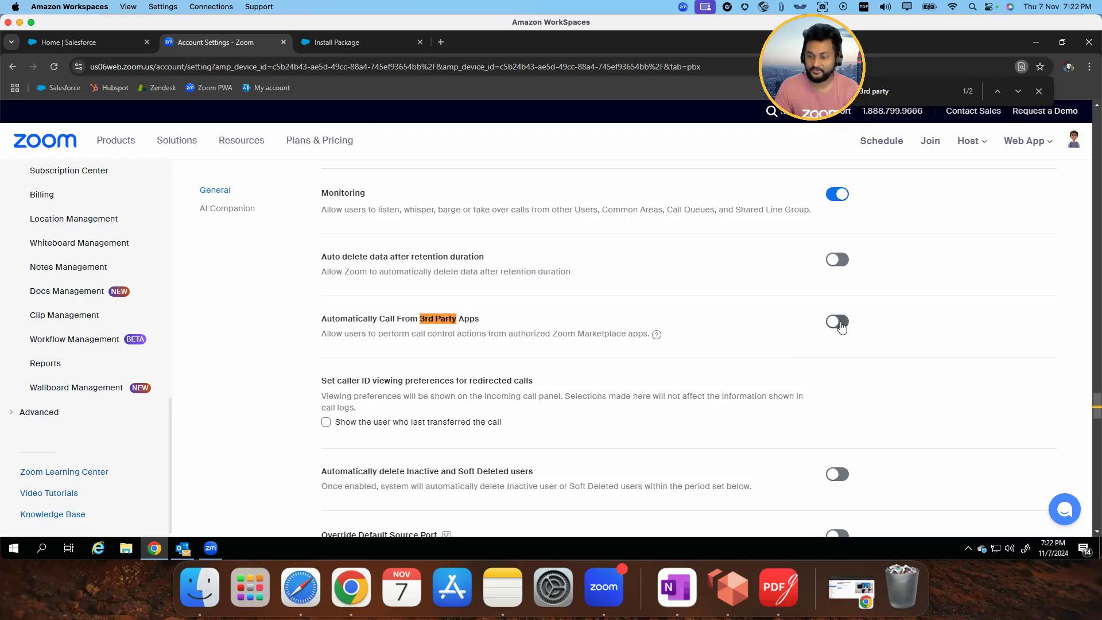
click(839, 323)
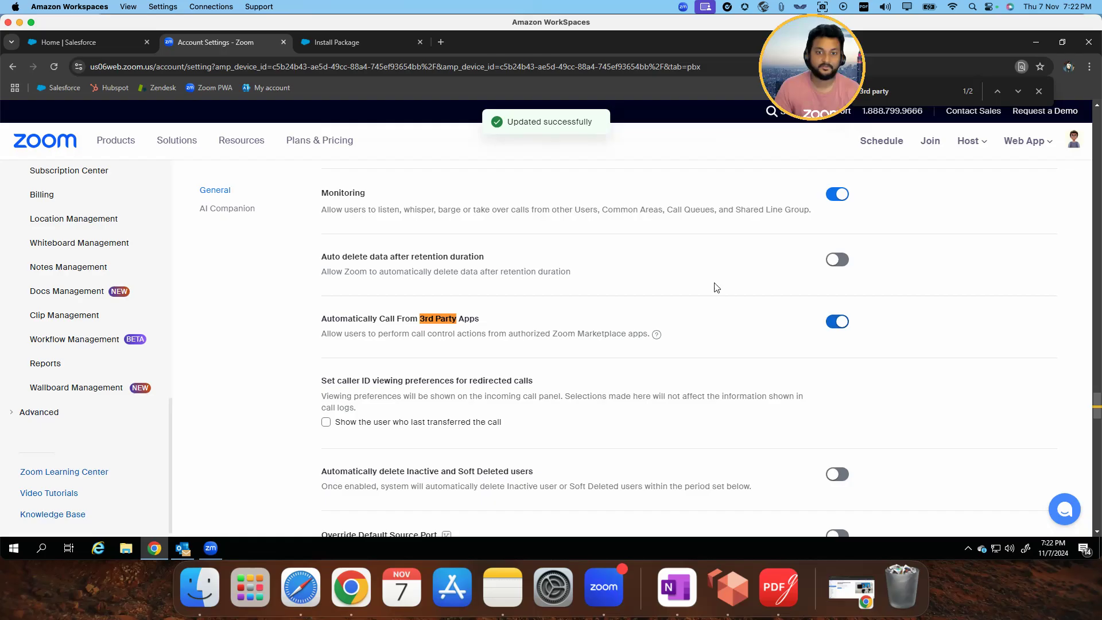
scroll(610, 312, up, 20)
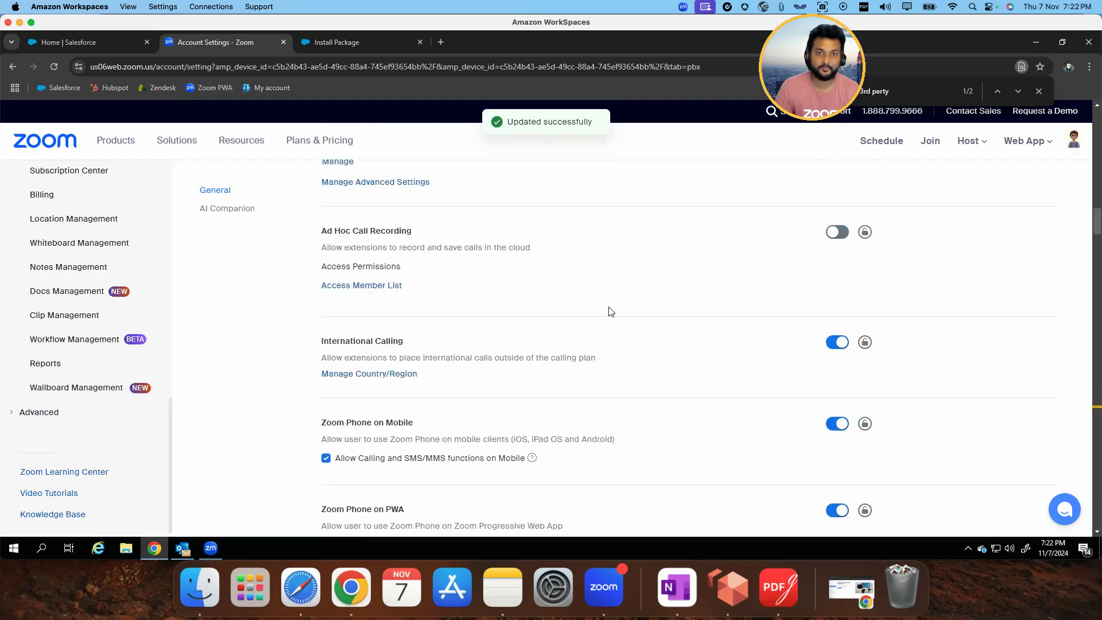
Return to the Zoom For Lightning installation page in Salesforce and close its long-running installation notice
click(365, 37)
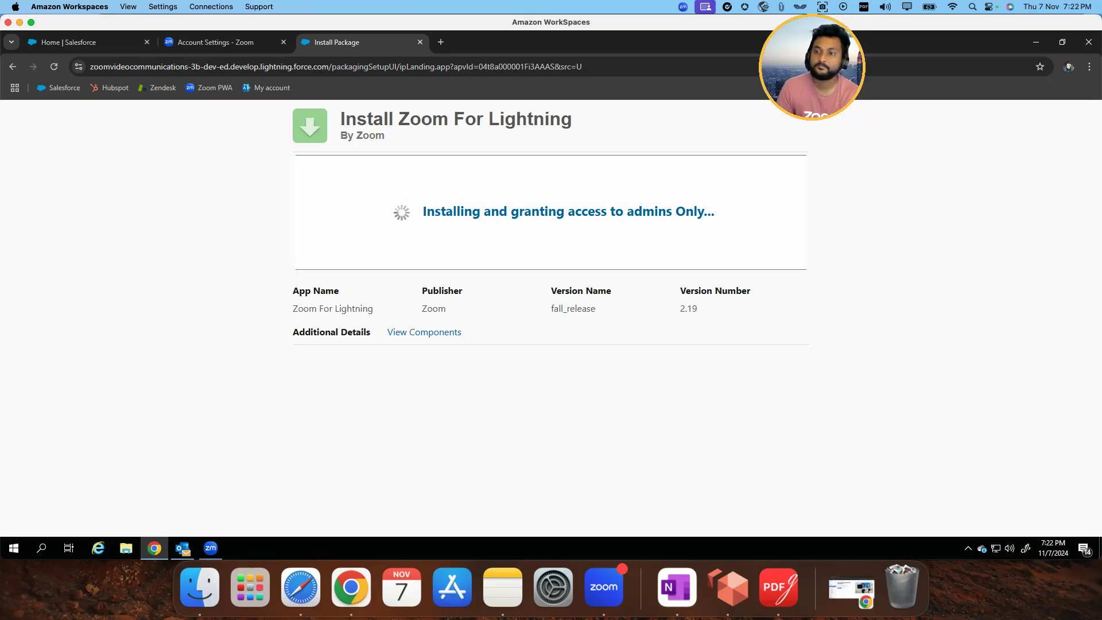
drag(812, 68, 870, 71)
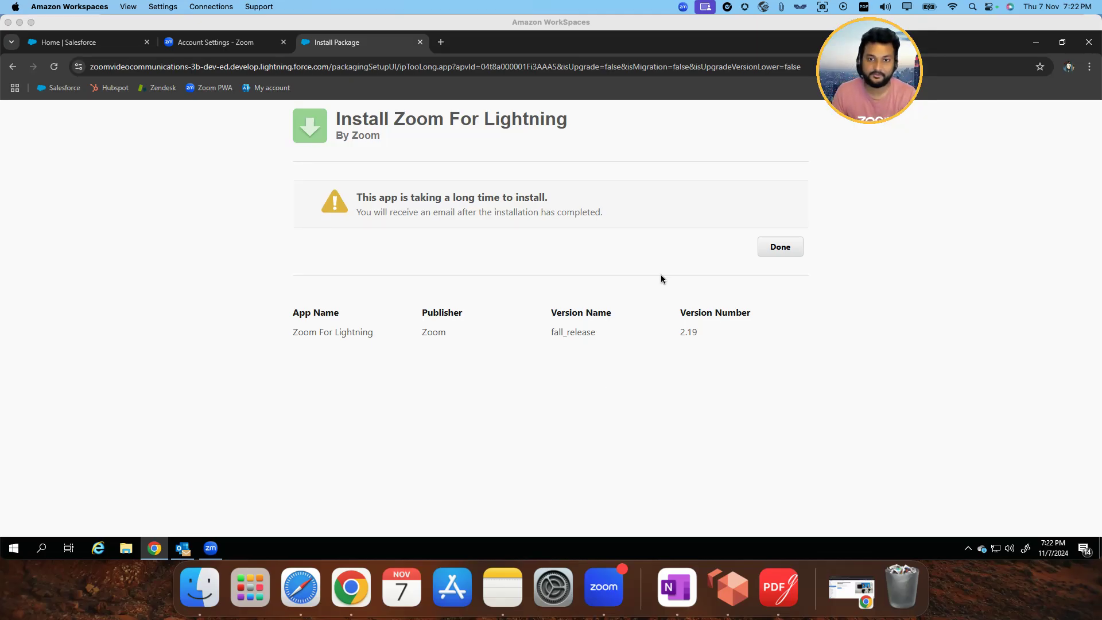
click(672, 256)
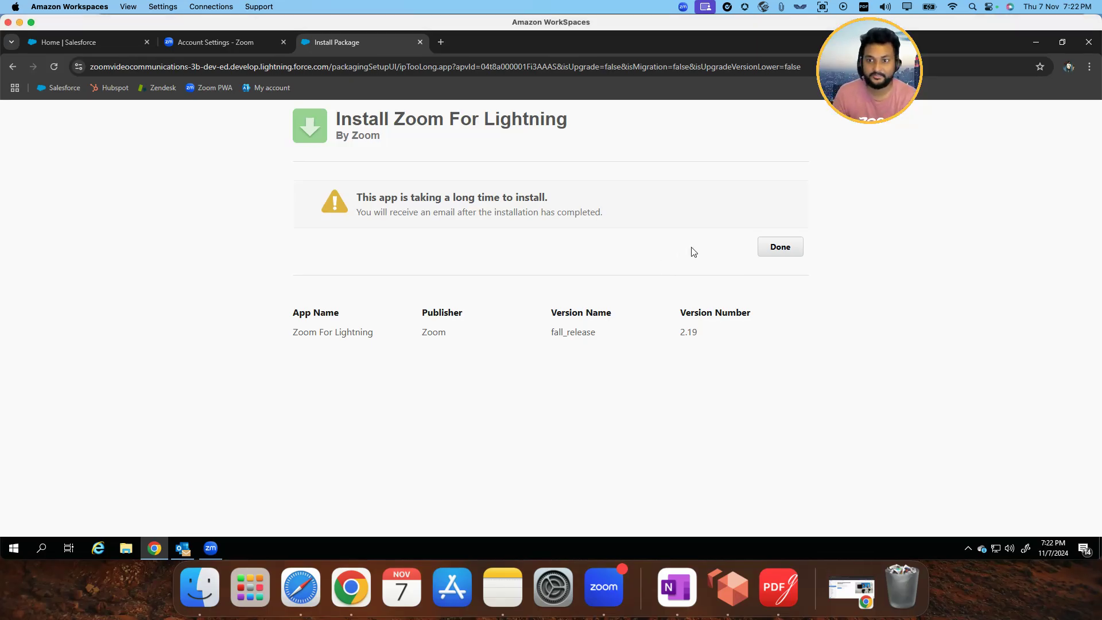
click(781, 248)
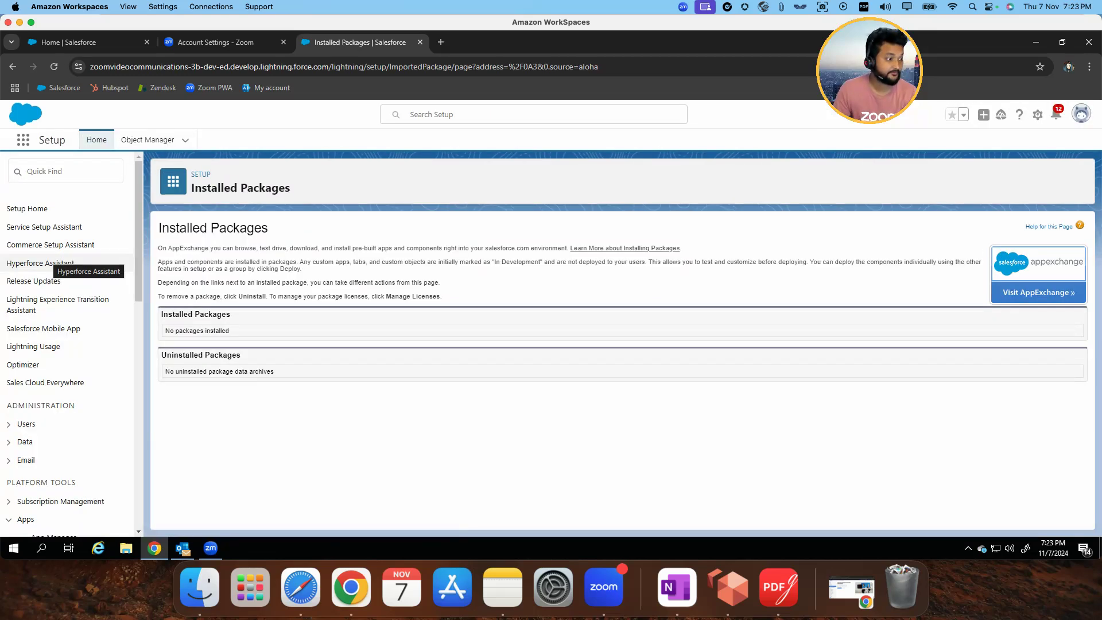
Open Salesforce Setup in a separate tab, search for "permission sets", and open the Permission Sets page
click(1037, 114)
click(990, 165)
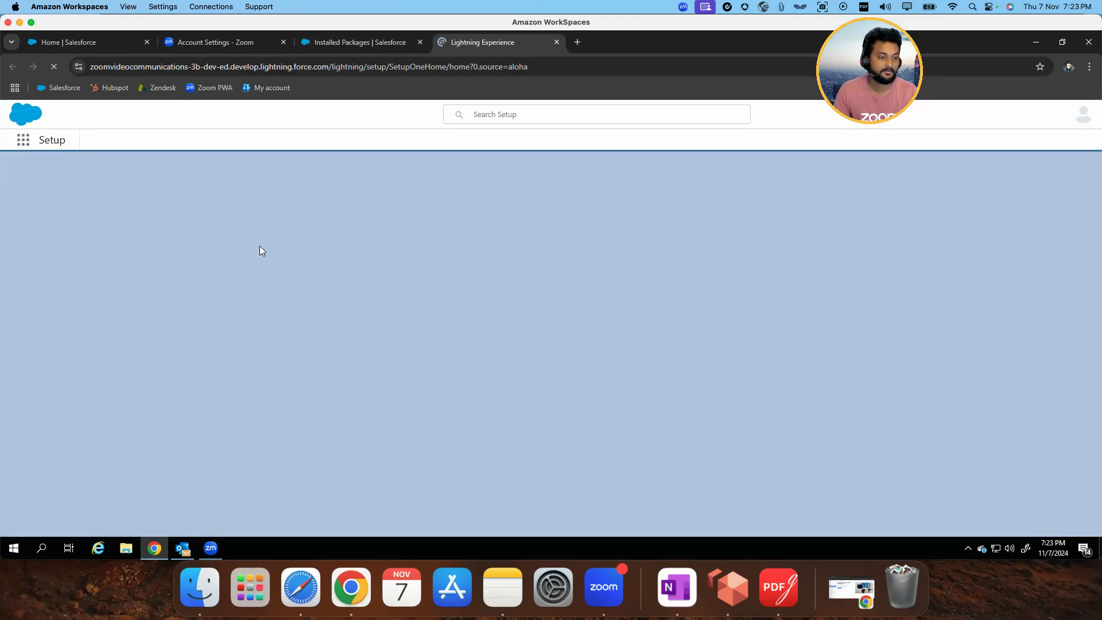
click(92, 169)
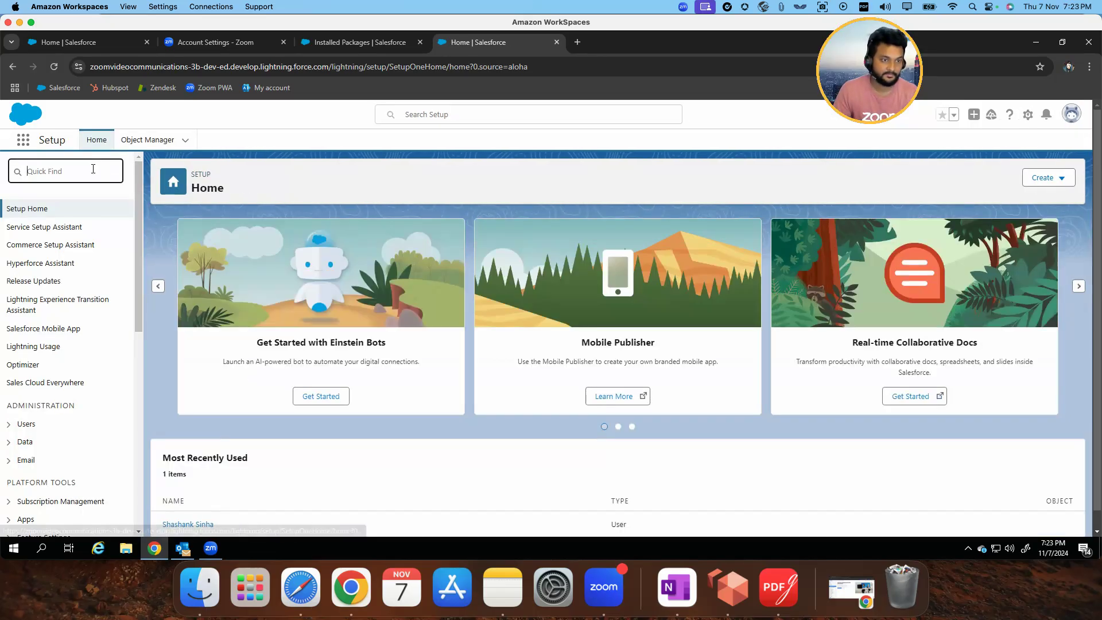
text(permission sets)
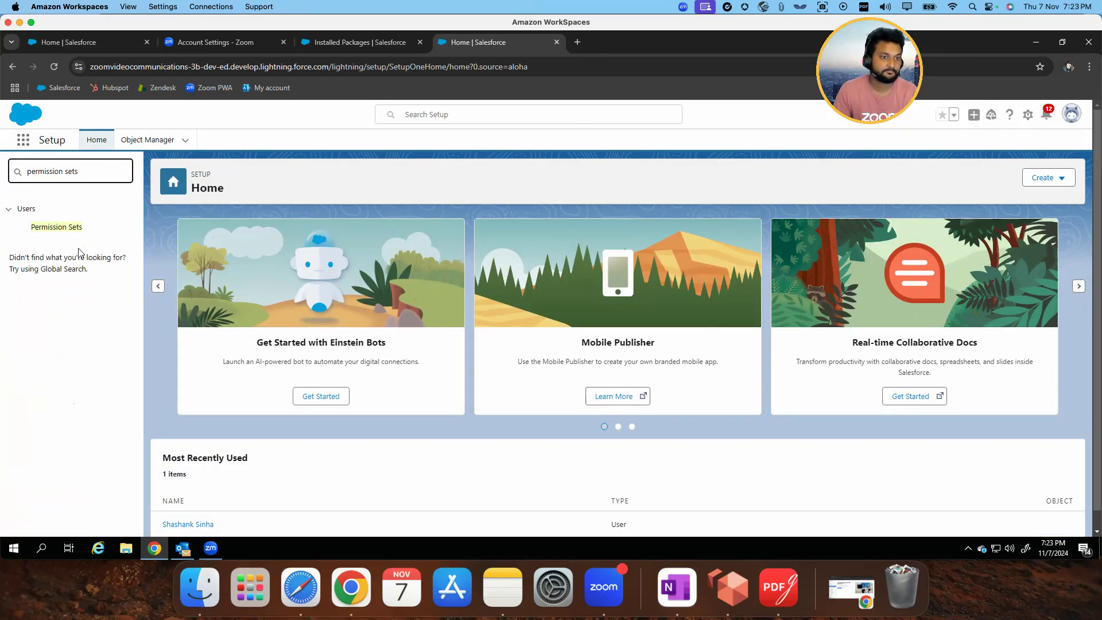
click(56, 227)
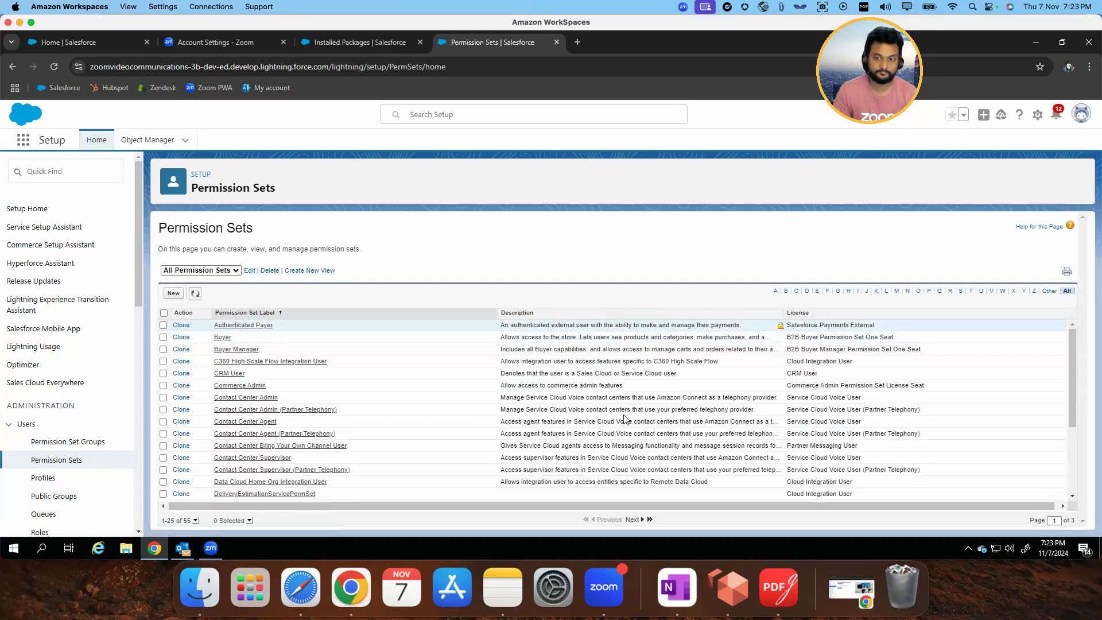
Page through the end of the permission sets list to examine the available sets
click(641, 515)
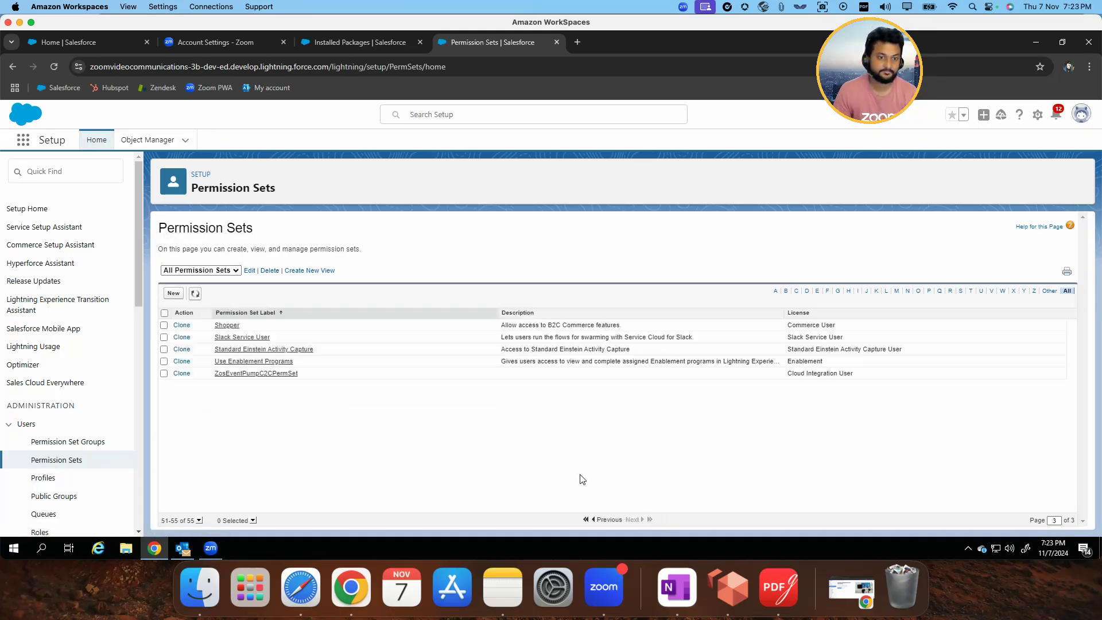
click(593, 520)
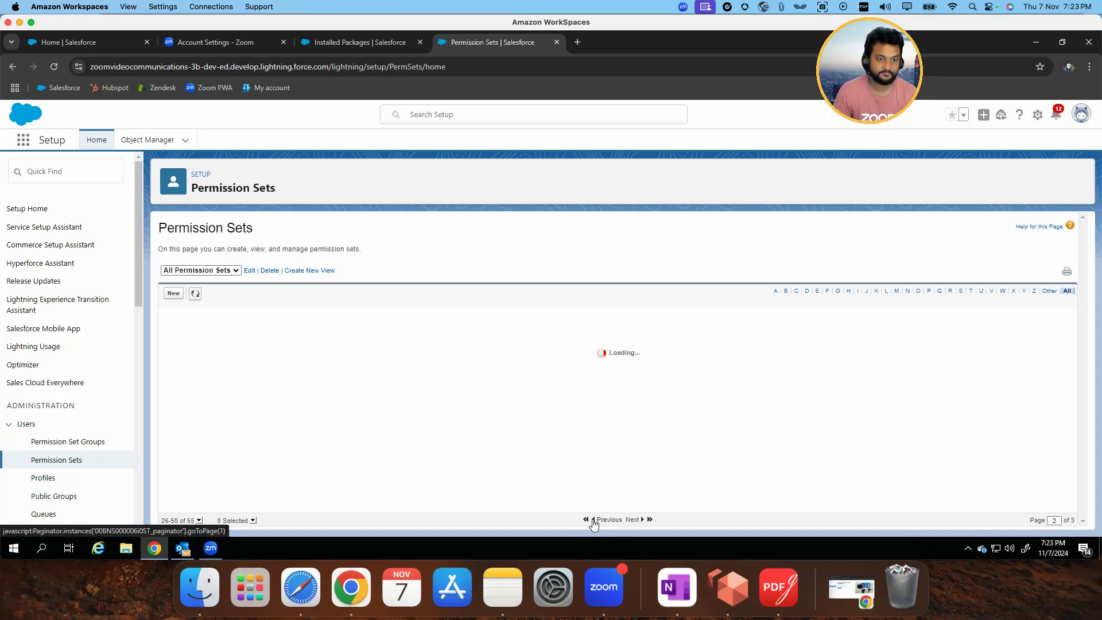
click(650, 520)
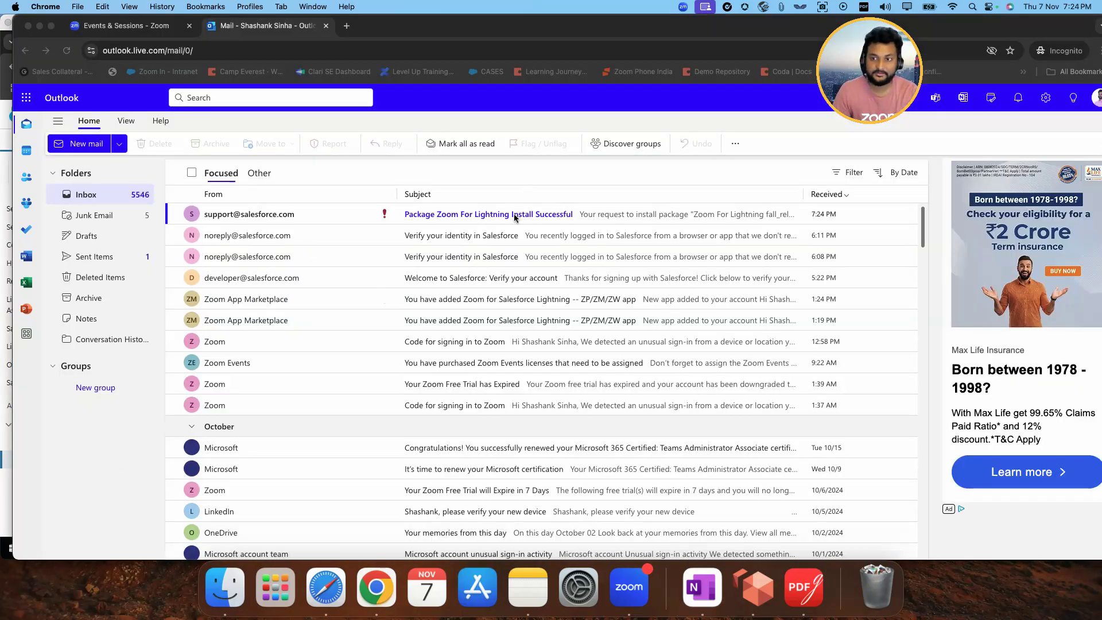
Open the "Package Zoom For Lightning Install Successful" email in Outlook and read its installation message
click(517, 219)
click(519, 215)
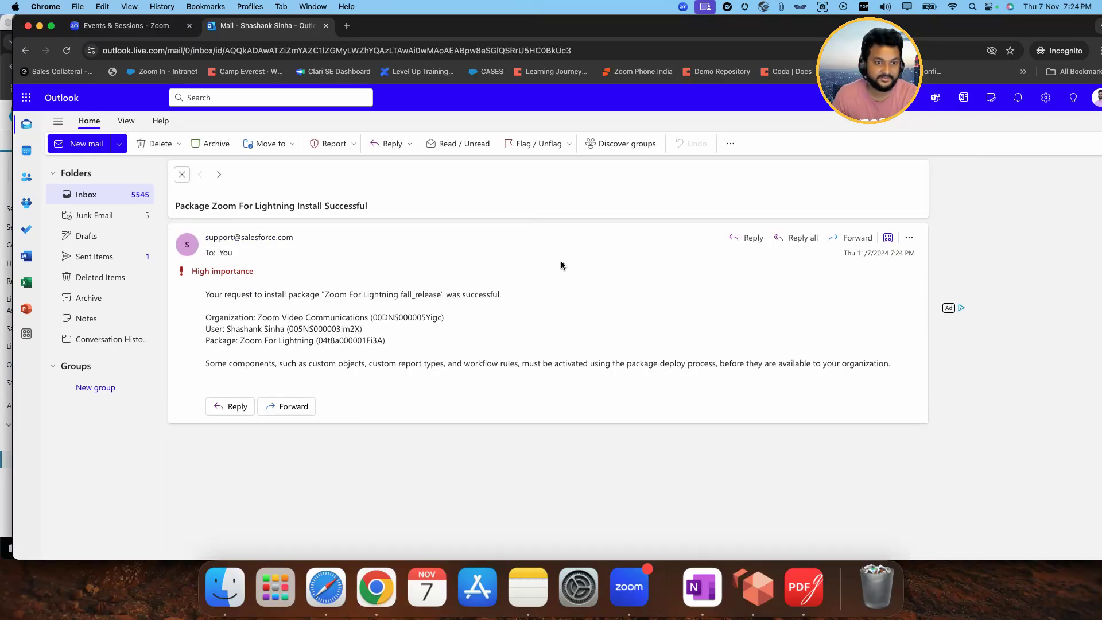
drag(245, 294, 489, 294)
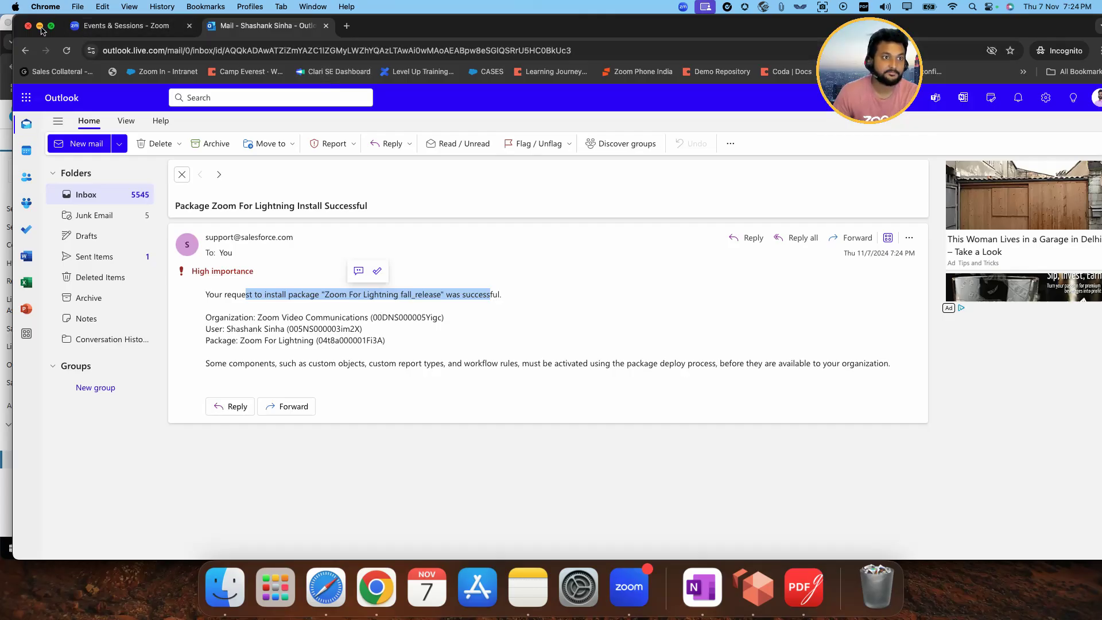
Minimize the Outlook window, return to Salesforce in Amazon WorkSpaces, and reload the Permission Sets page
click(40, 27)
click(461, 219)
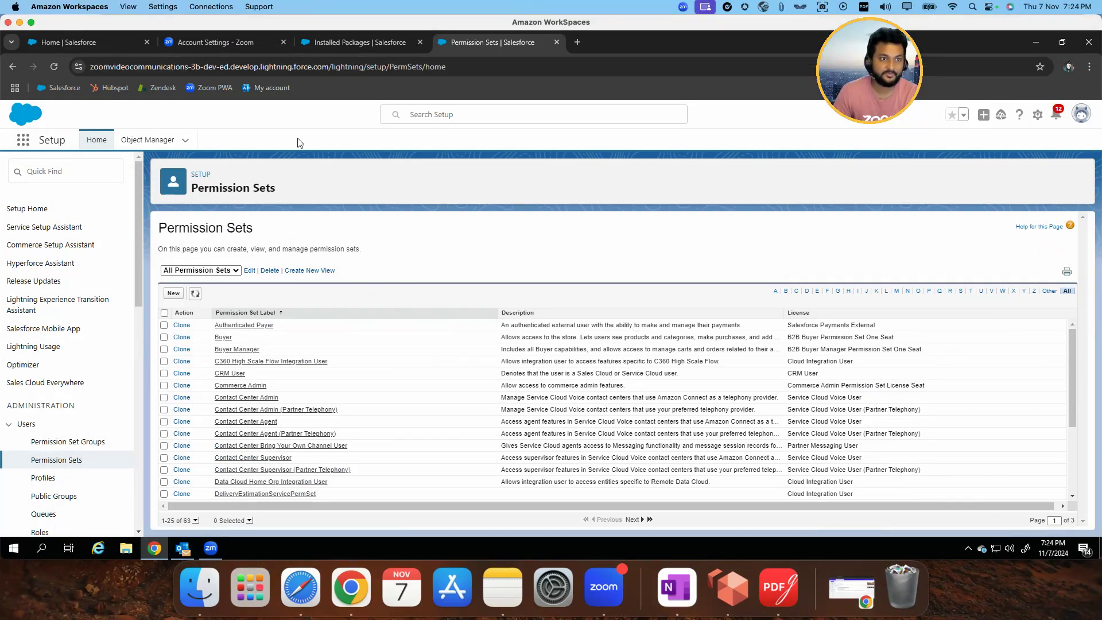
click(51, 67)
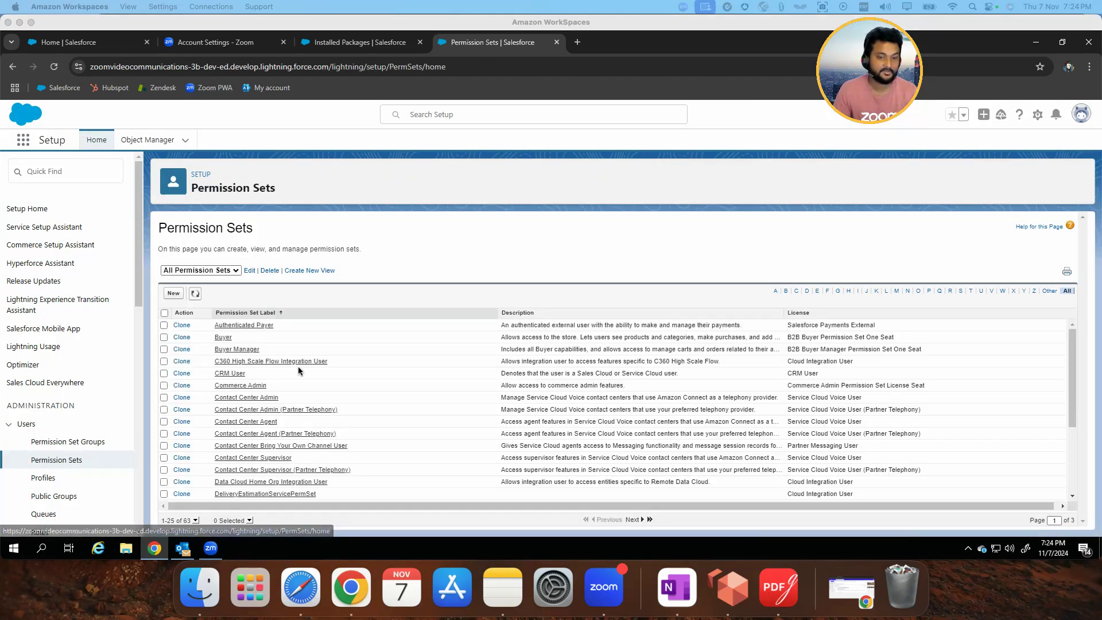
Open the Zoom Admin permission set from the last page of the list and open its assignment management
click(649, 520)
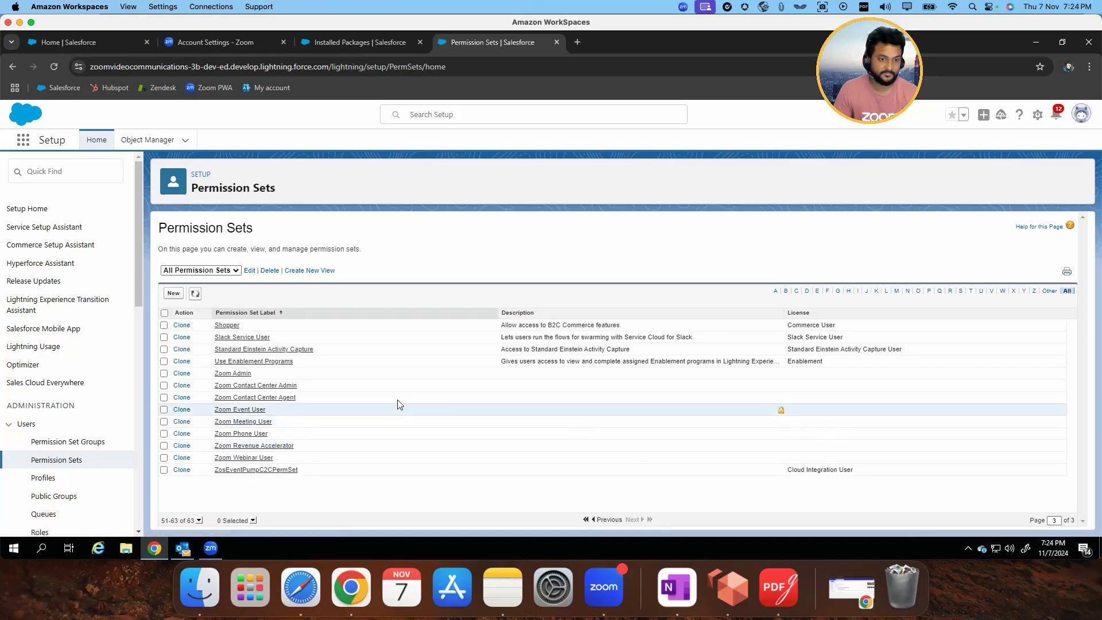
click(240, 374)
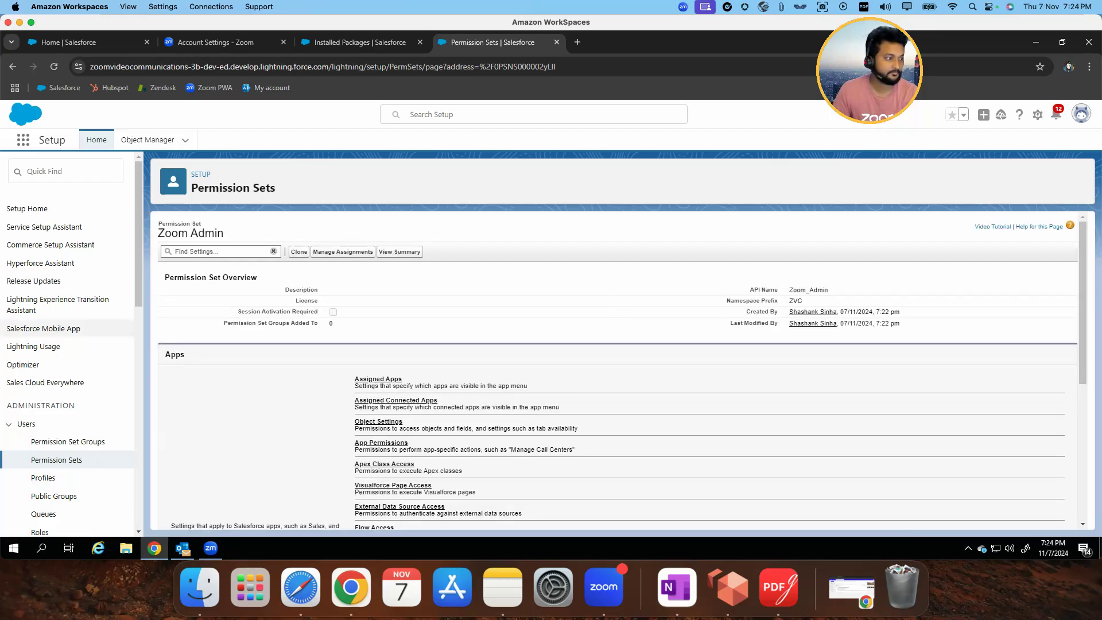
click(344, 253)
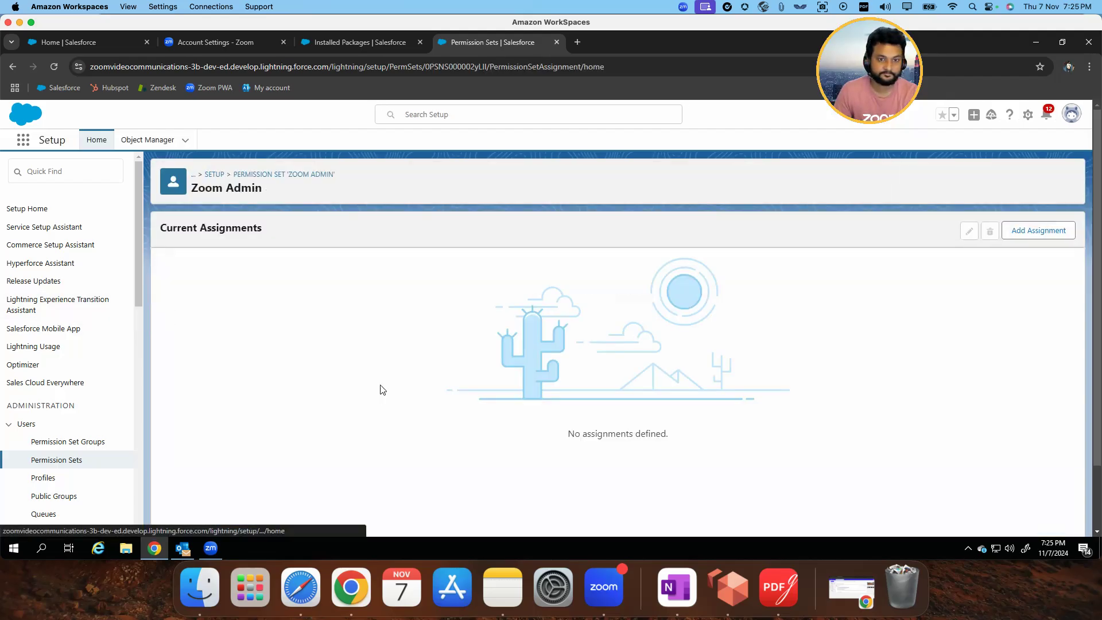
Assign the Zoom Admin permission set to the System Administrator user with no expiration date
click(1047, 230)
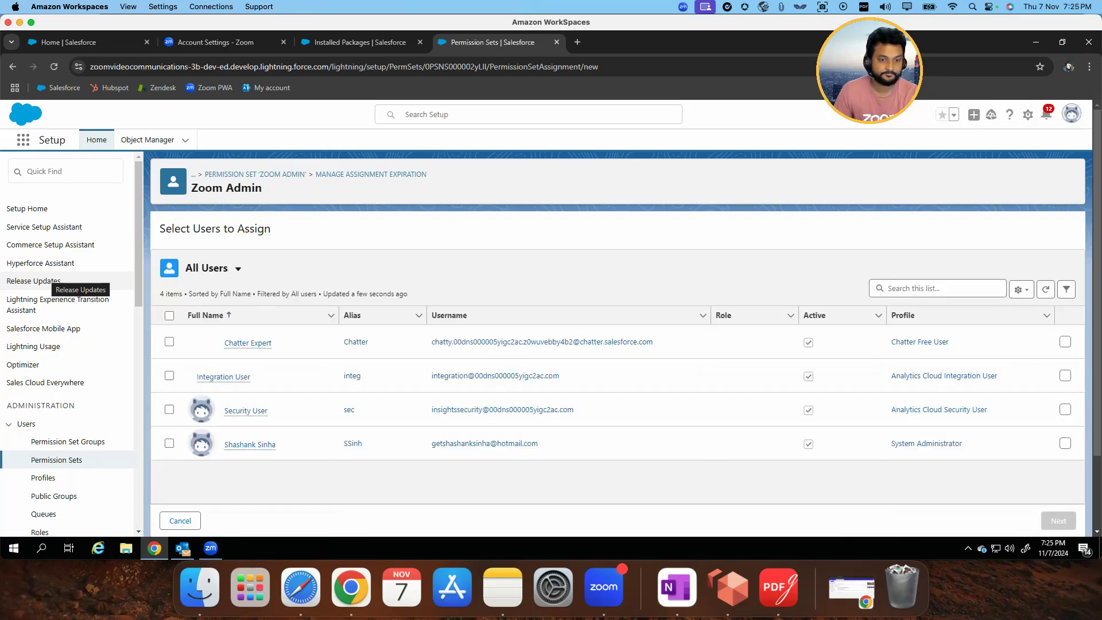
click(167, 445)
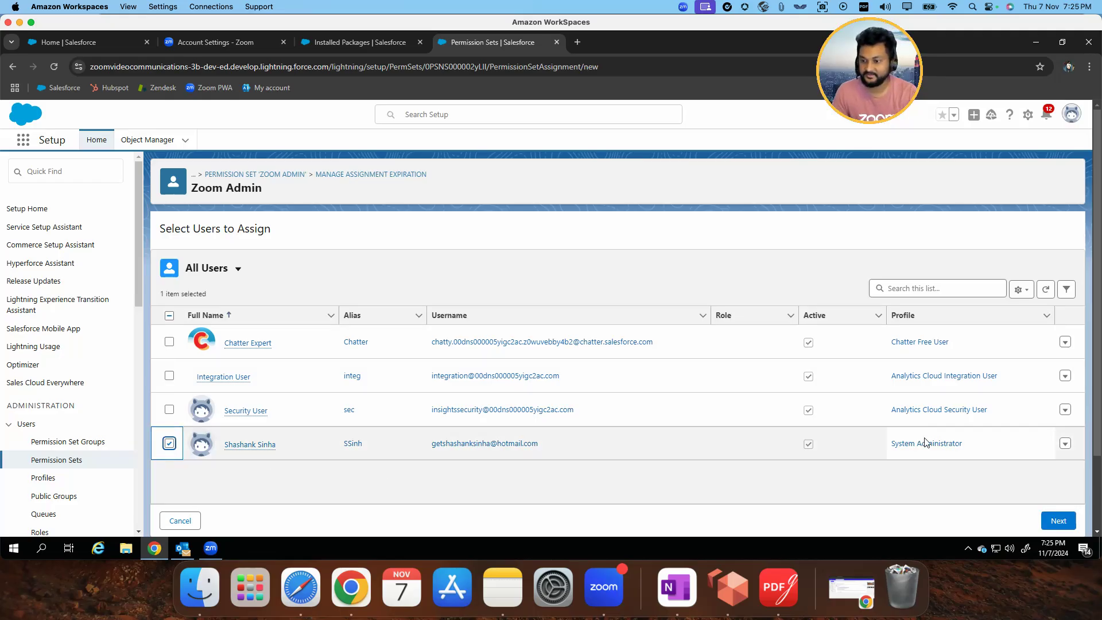
click(1059, 521)
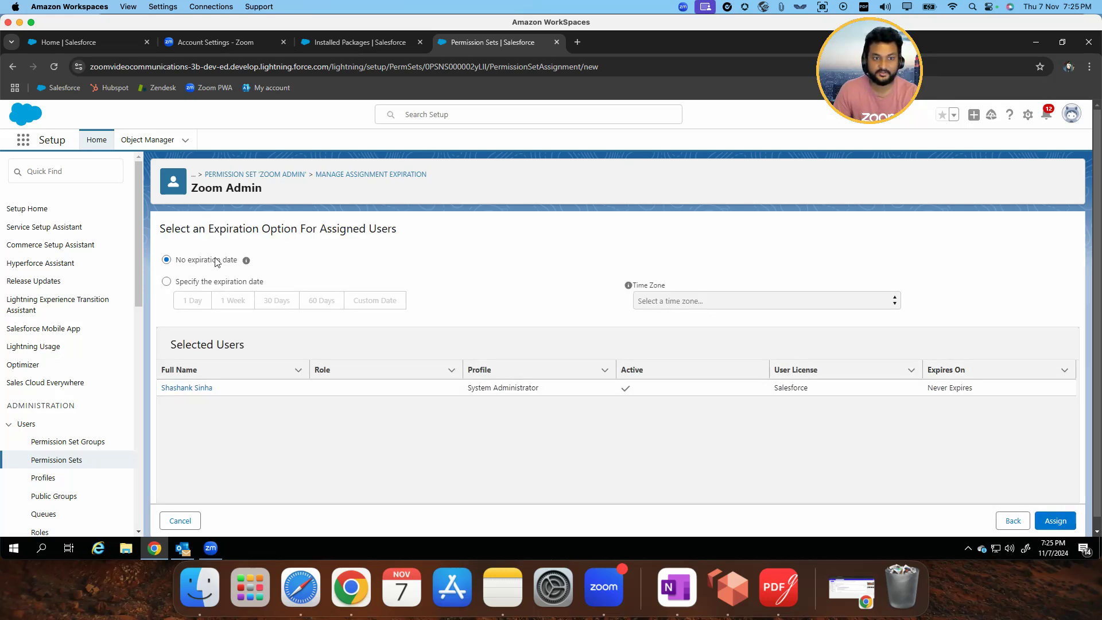
click(1056, 520)
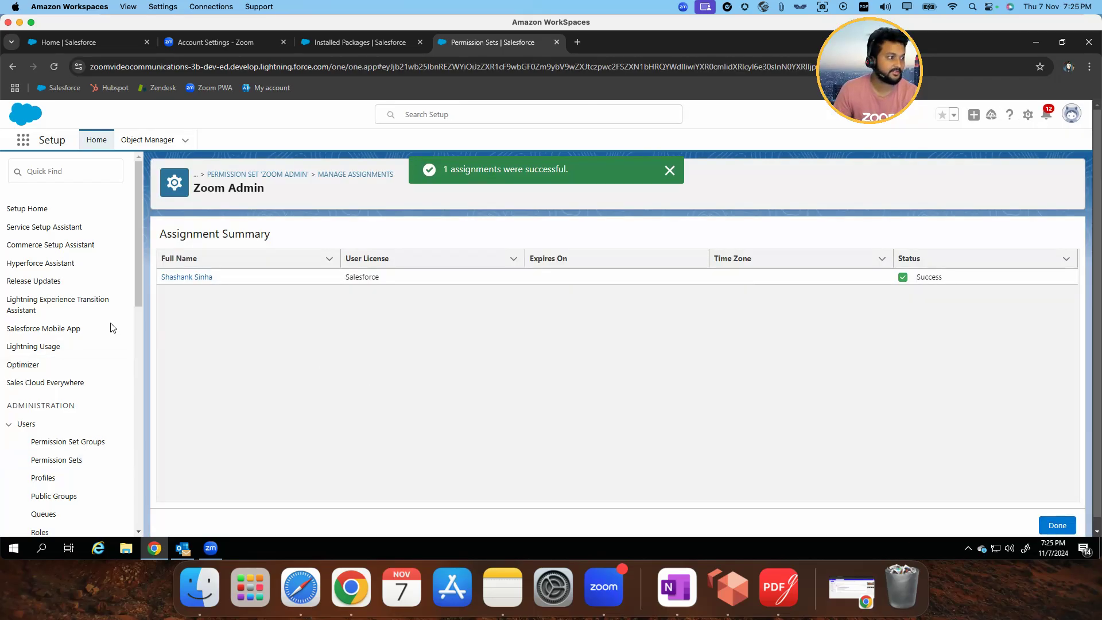
Search Setup for "call centers", open the Call Centers page, and continue past its introduction with "Don't show me this page again" enabled
click(81, 170)
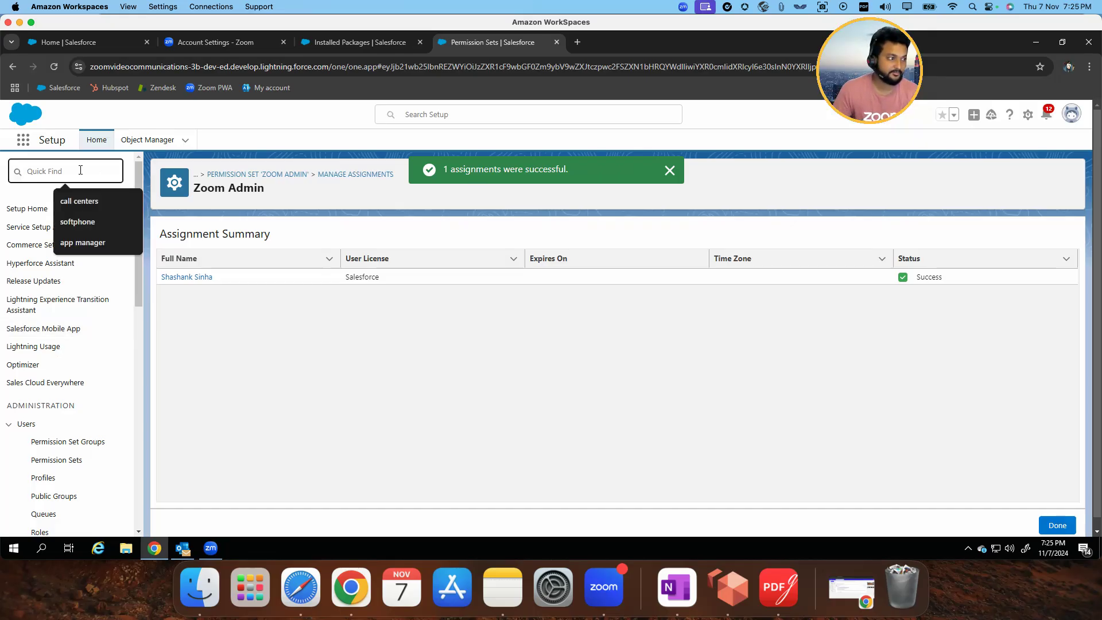
text(call cent)
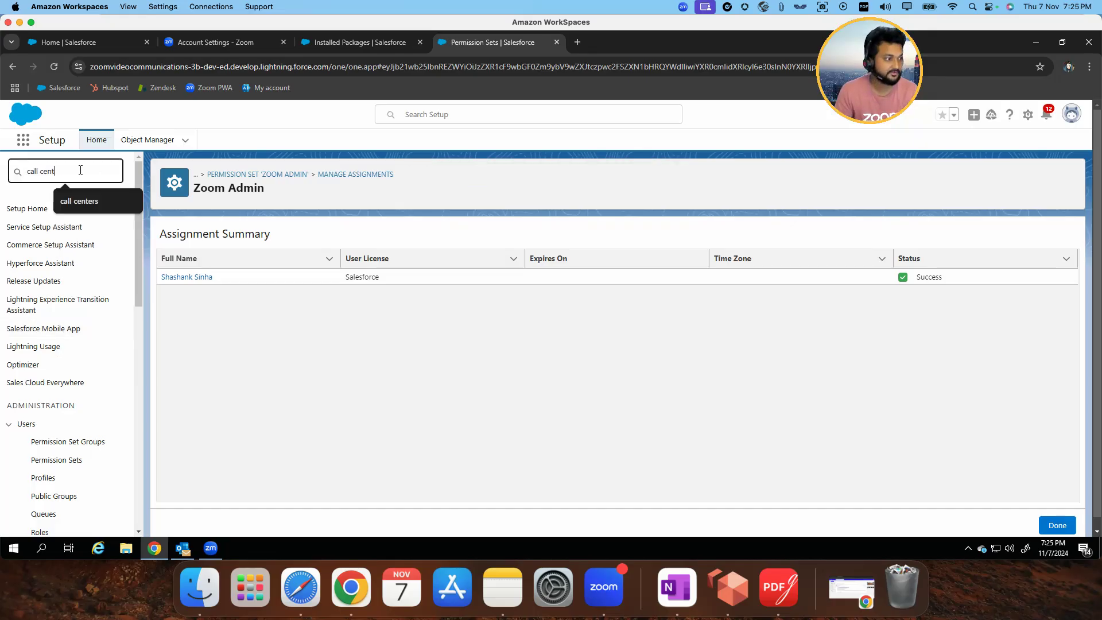
text(ers)
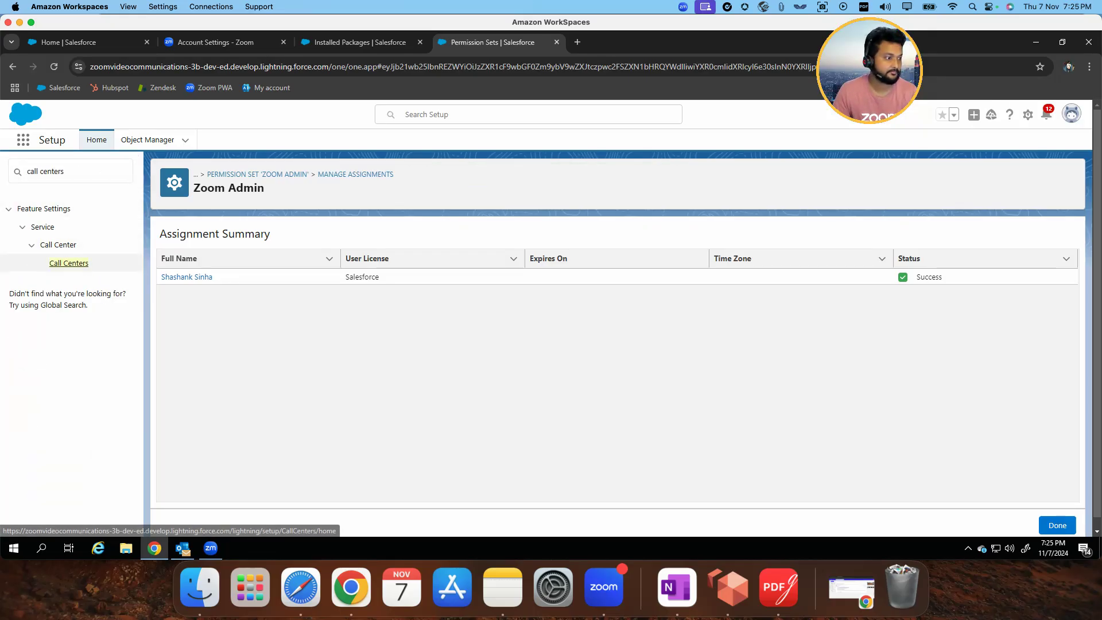
click(69, 263)
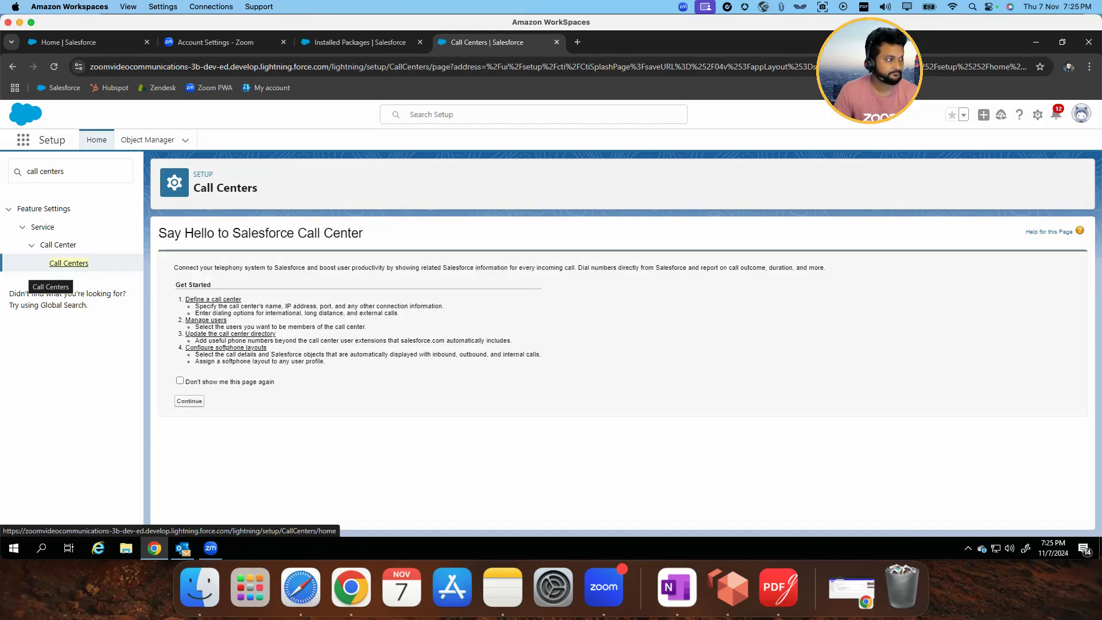
click(179, 381)
click(189, 401)
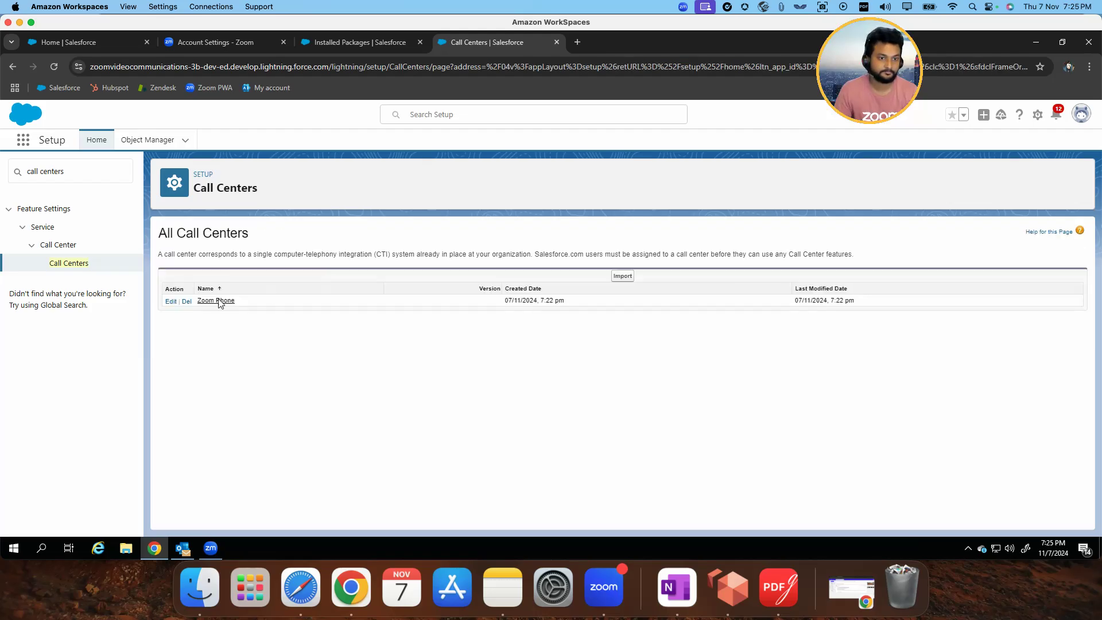
Open the Zoom Phone call center, find new users without filters, and add the System Administrator user to it
click(216, 300)
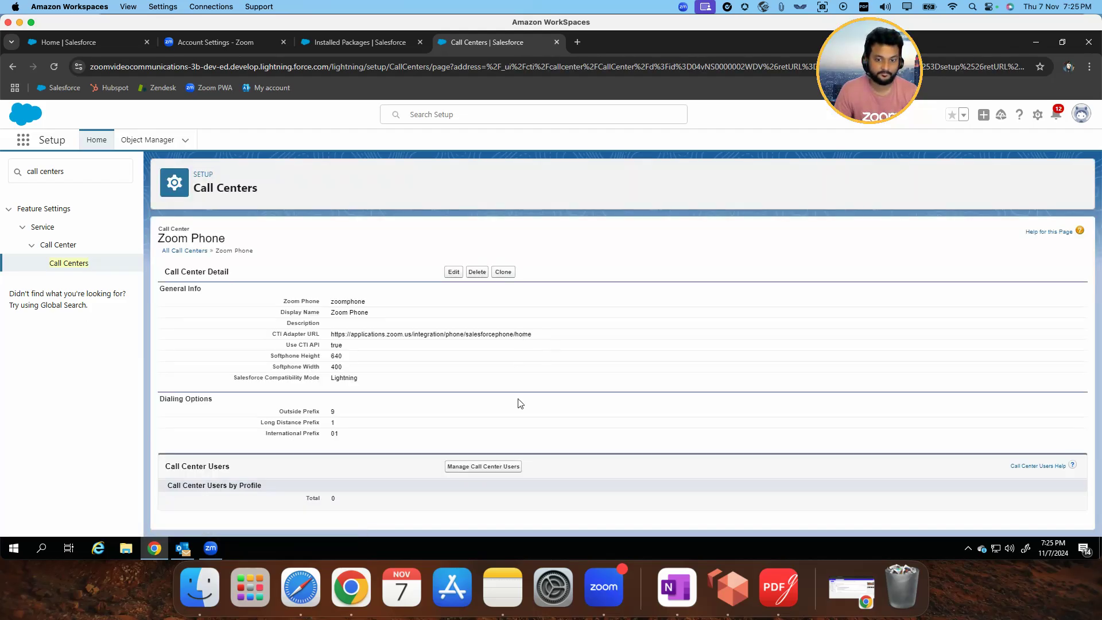
click(483, 466)
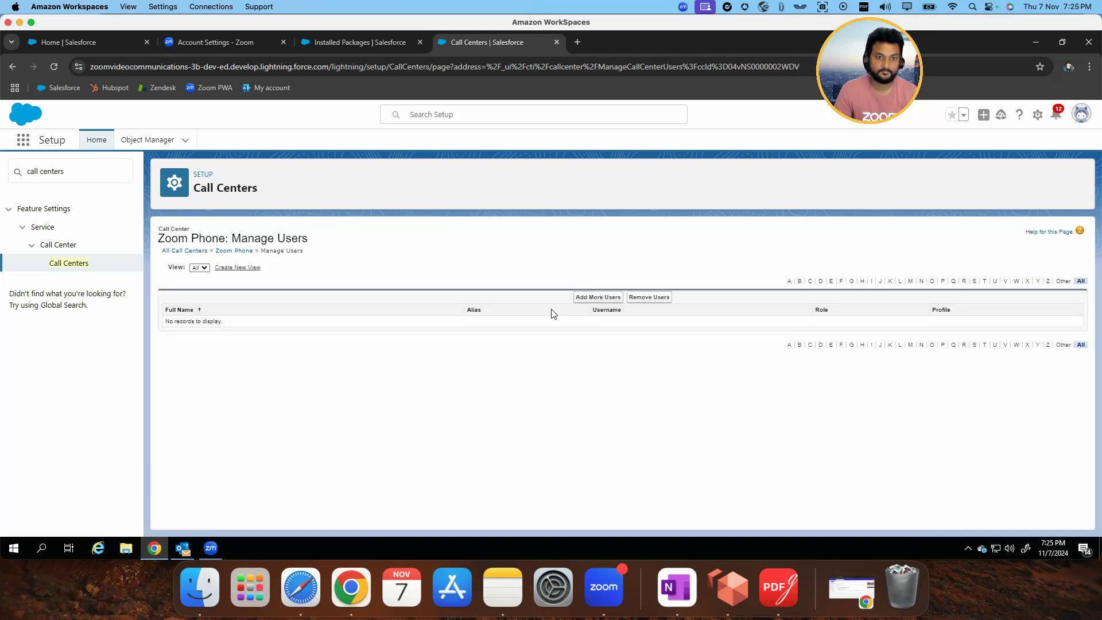
click(600, 297)
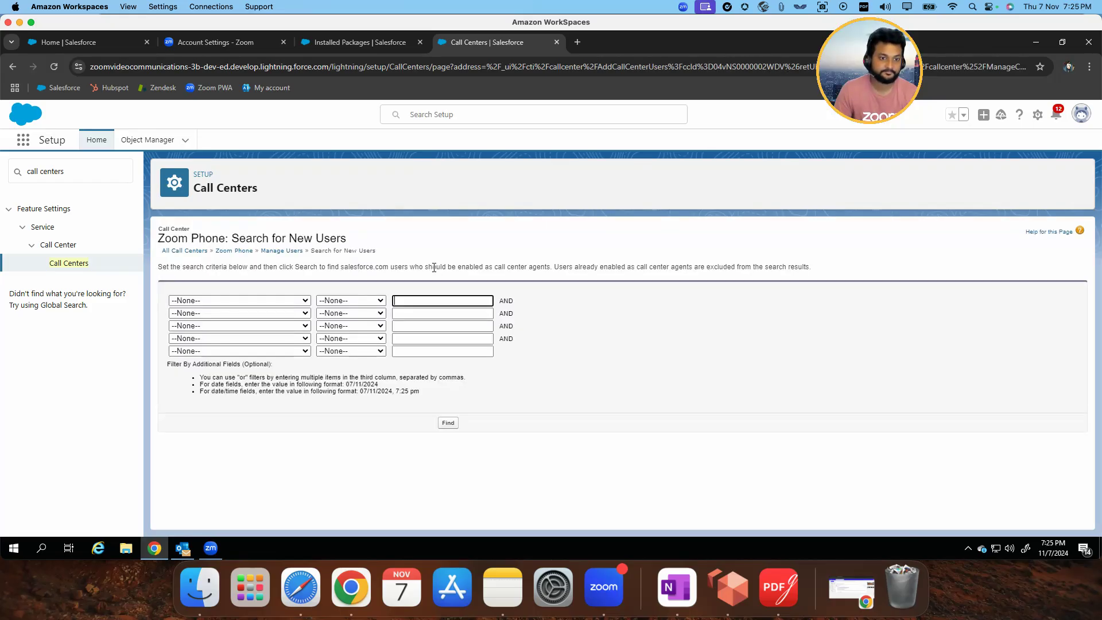
click(448, 423)
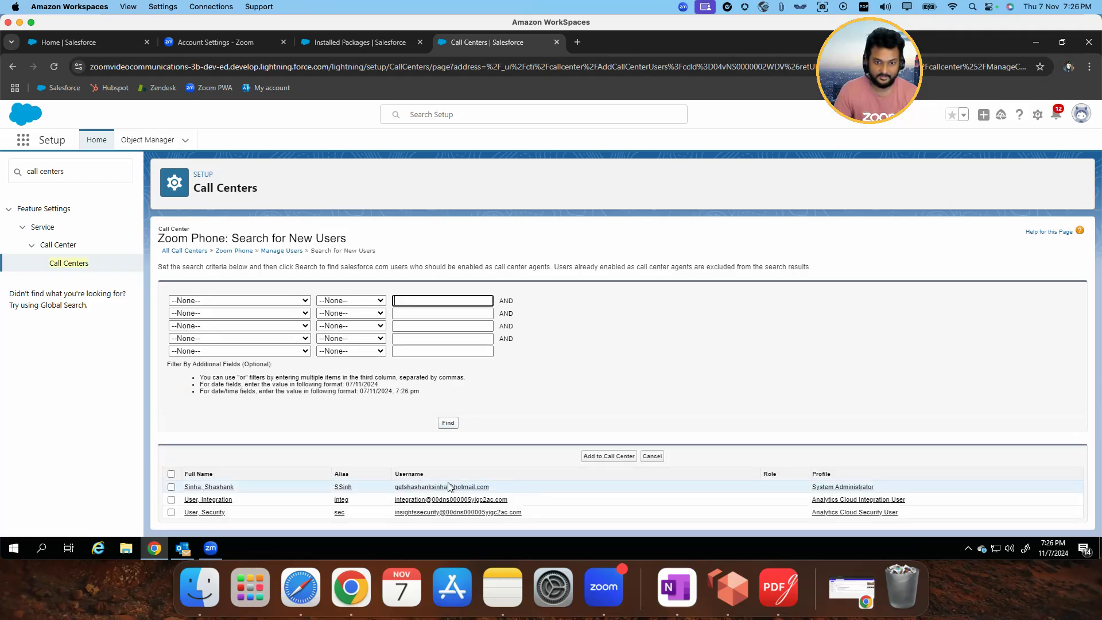
click(171, 487)
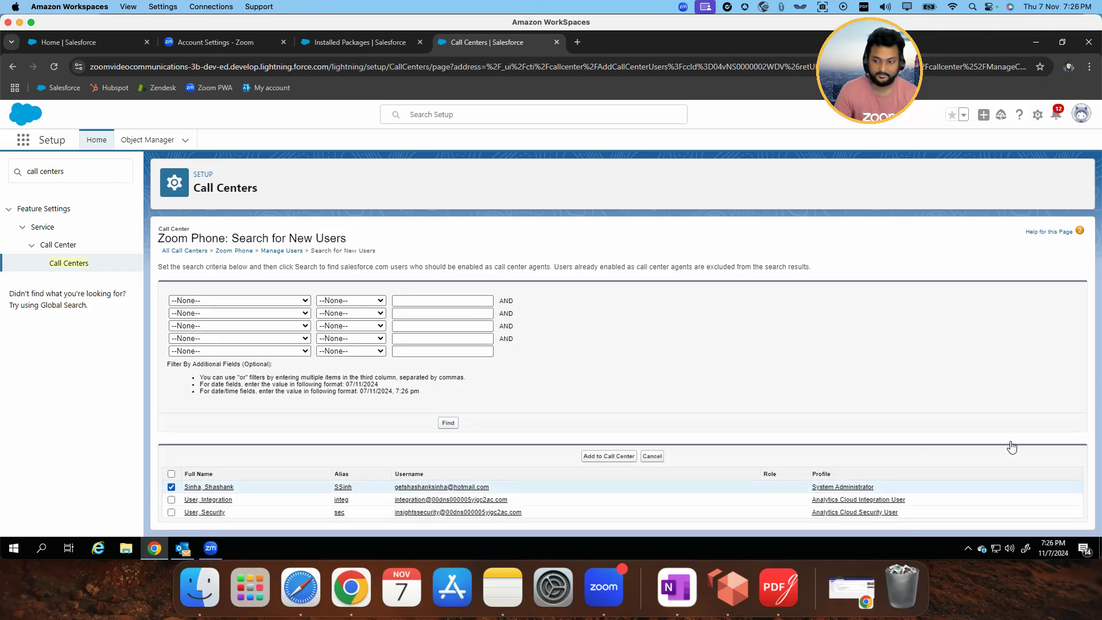
click(601, 455)
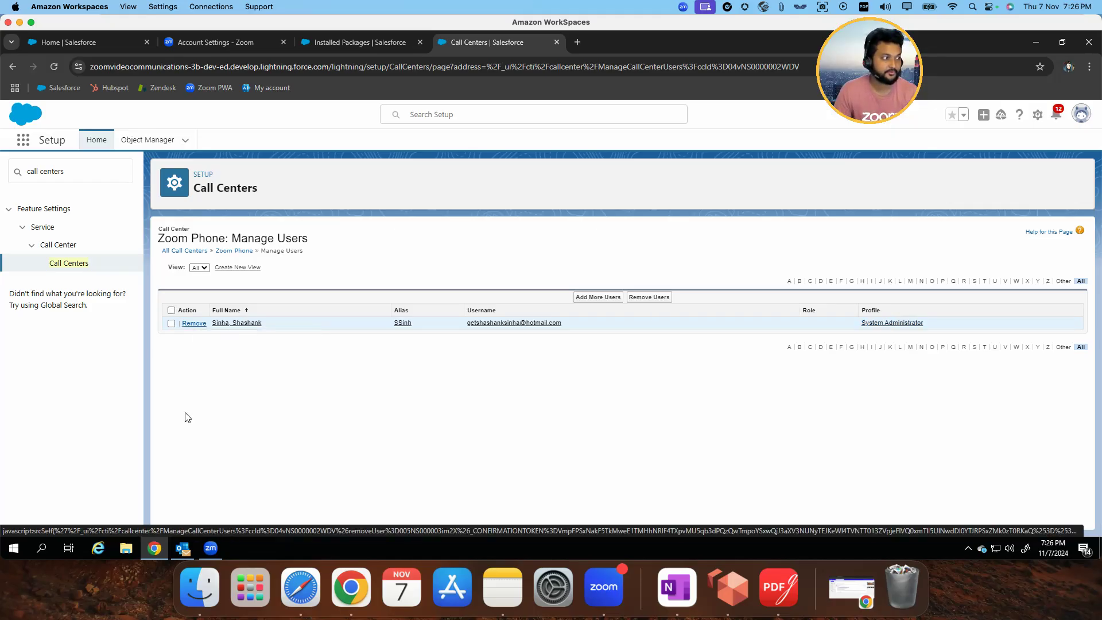
Search Setup for "softphone l" and open the Softphone Layouts page
click(88, 173)
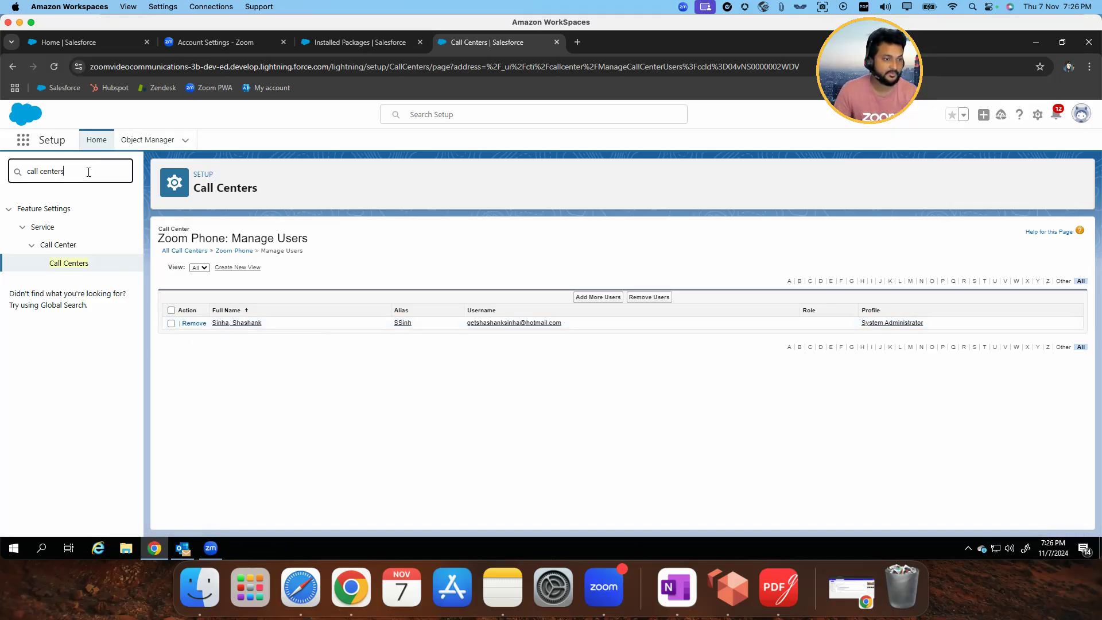
key(ctrl+a)
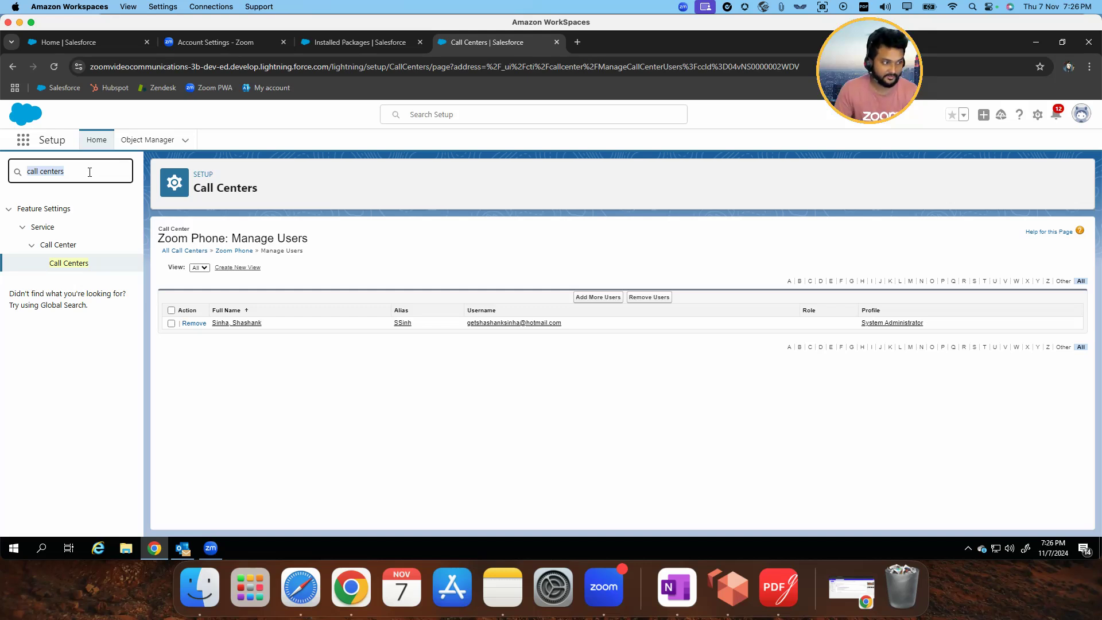
text(softphone l)
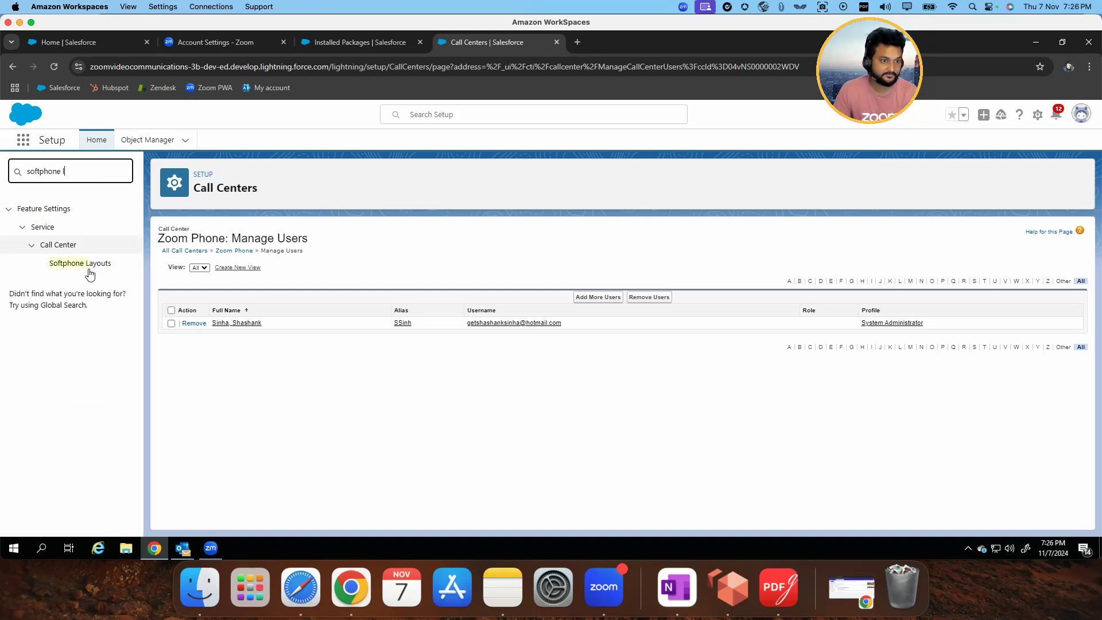
click(80, 263)
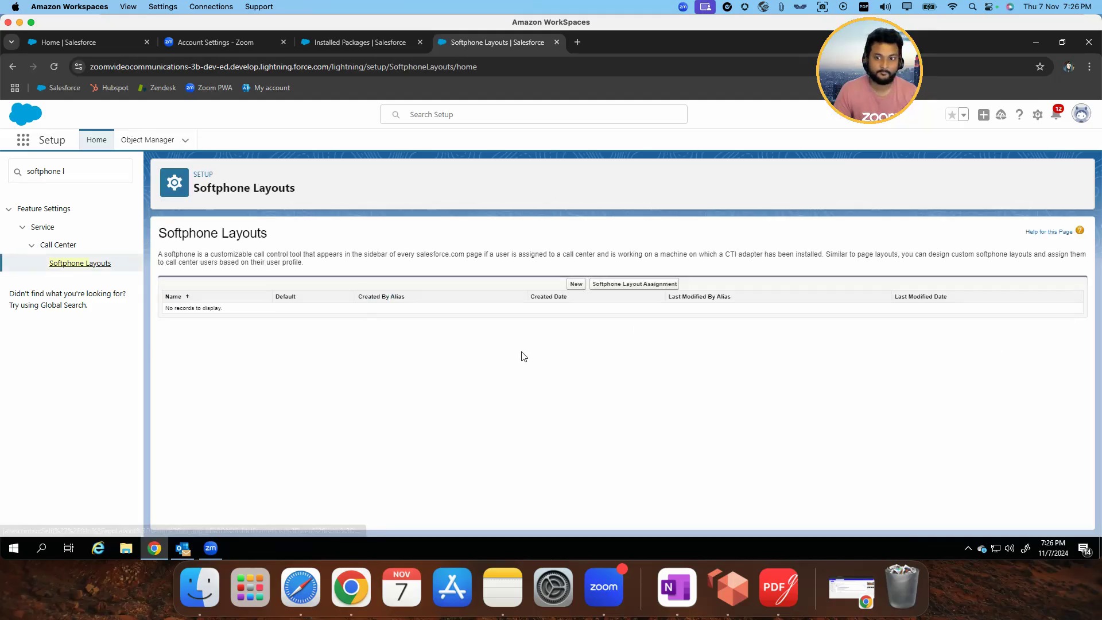
Start a new softphone layout named ZoomPhoneLayout and set it as the default layout
click(577, 284)
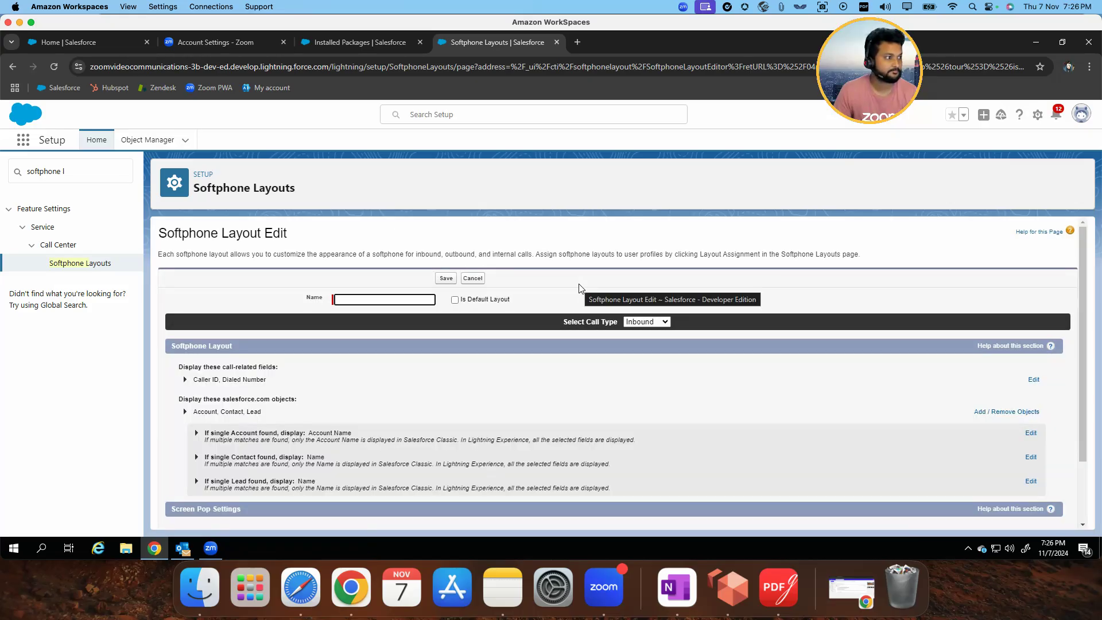
click(362, 299)
text(ZoomPhone)
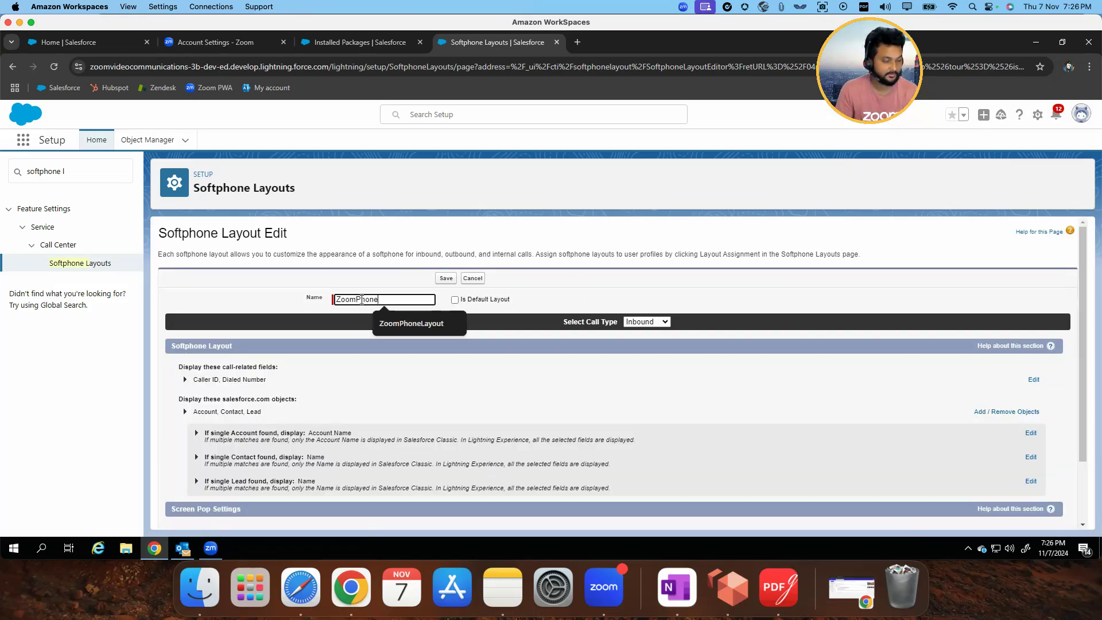
text(Layout)
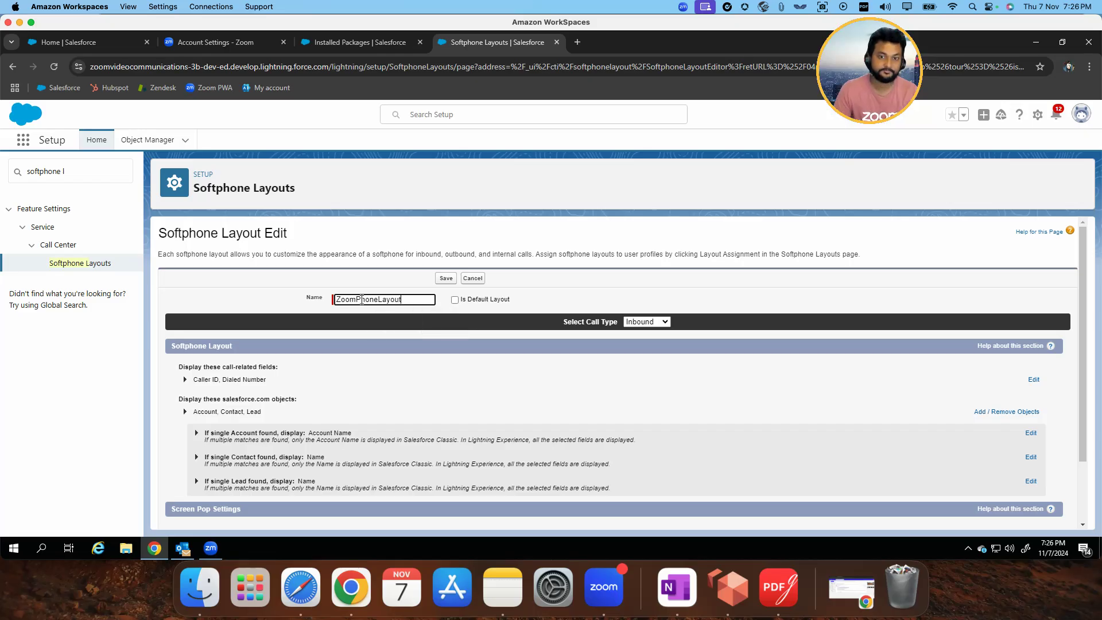
click(455, 300)
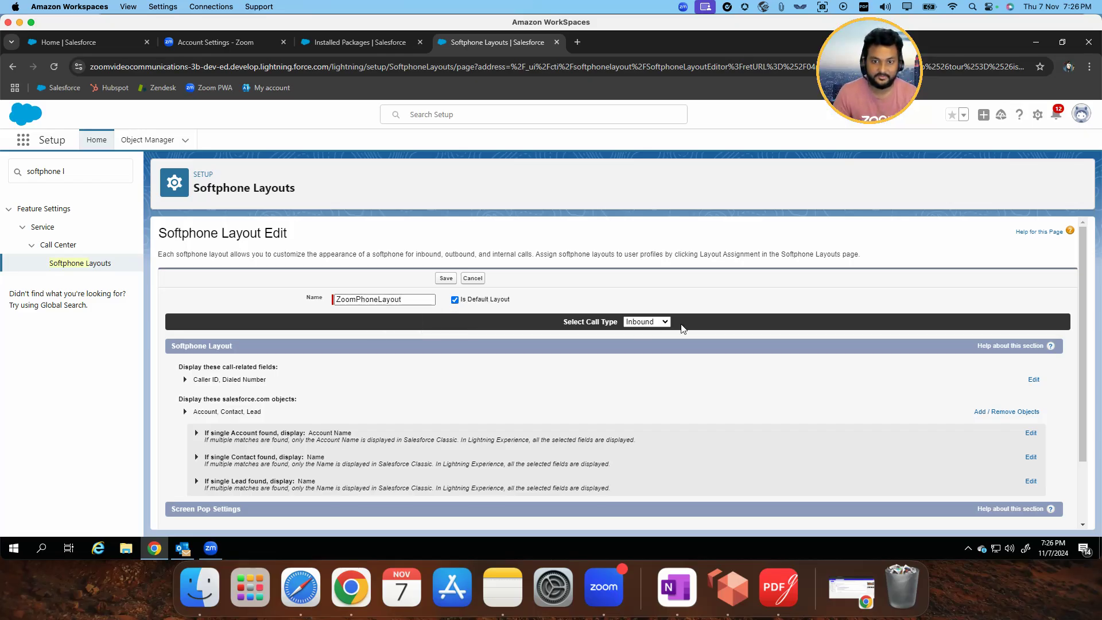
Review the layout's screen pop settings and call type options, and save the softphone layout with the Inbound call type selected
scroll(637, 341, down, 2)
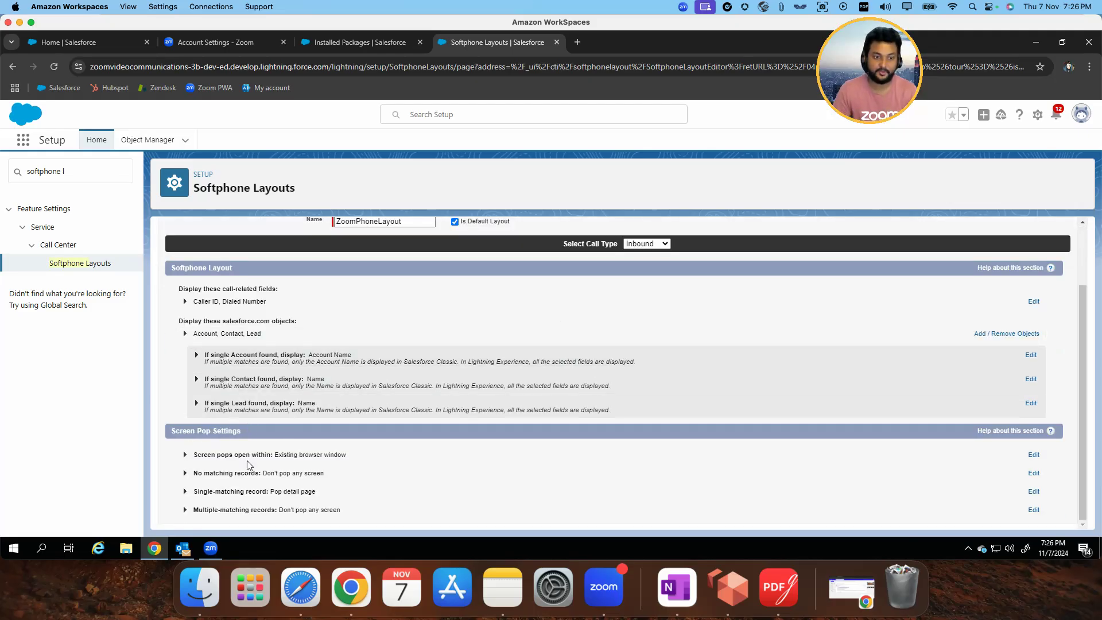
scroll(645, 306, up, 2)
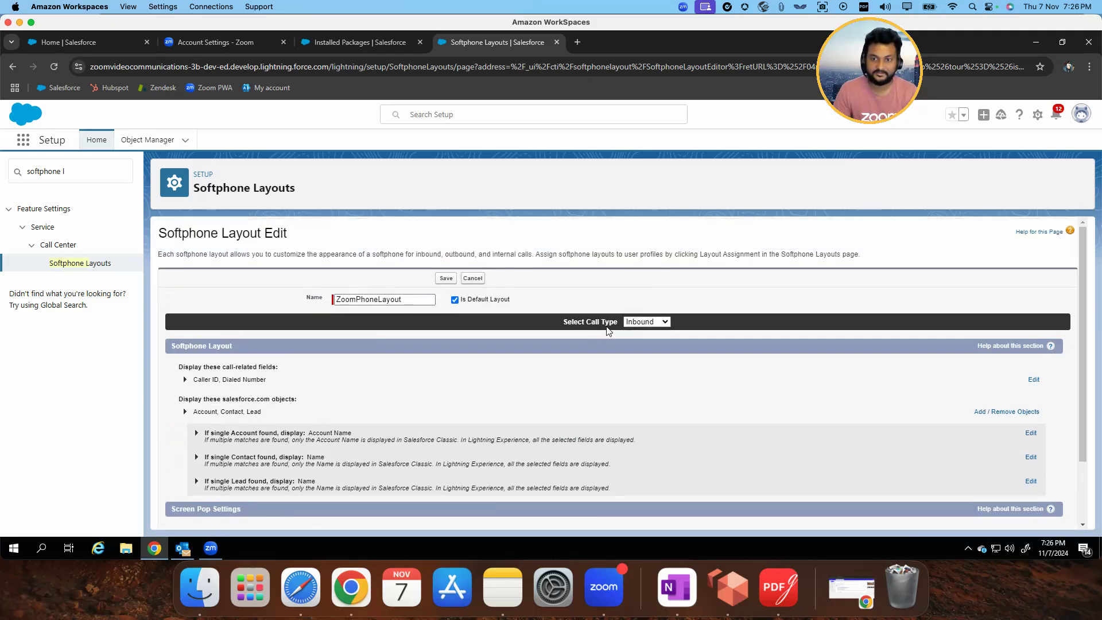
click(641, 322)
click(746, 328)
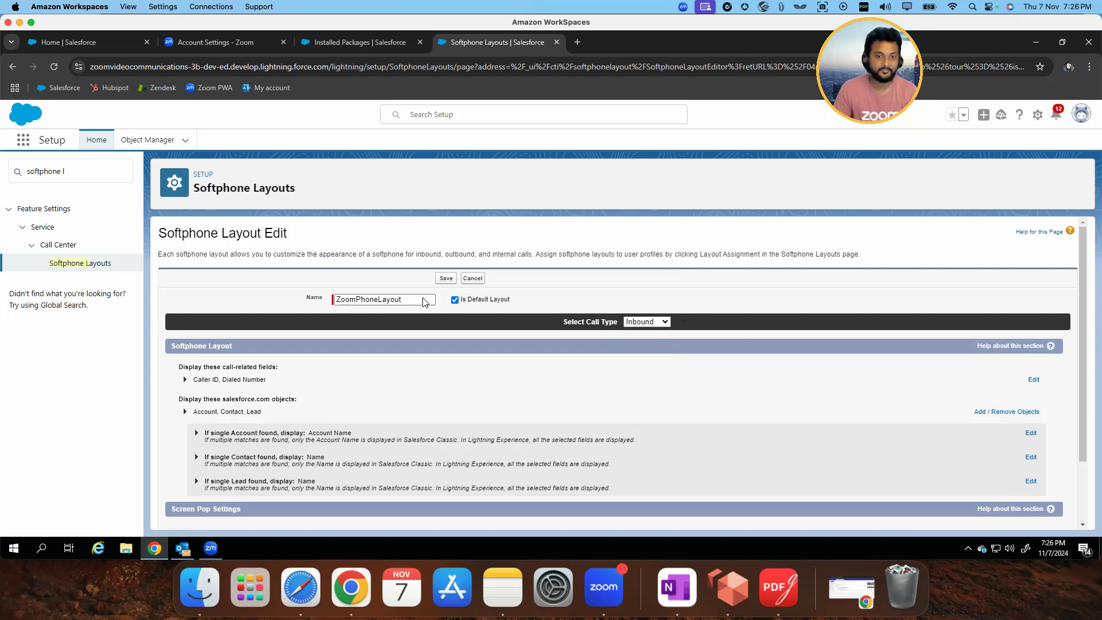
click(446, 277)
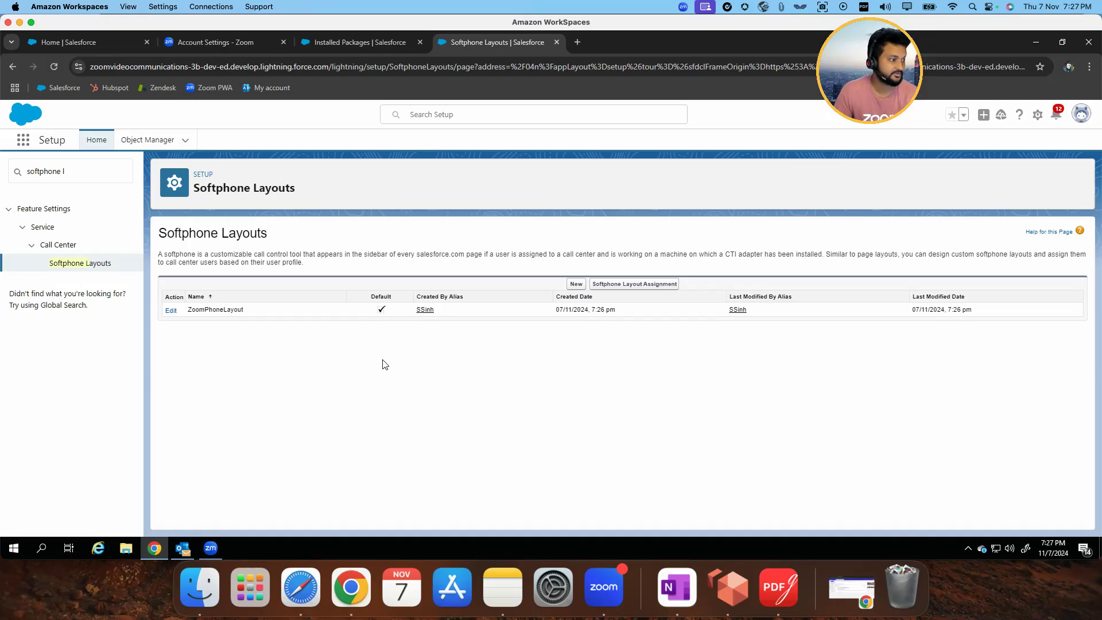
Search Setup for "app manager" and open the Lightning Experience App Manager
click(101, 169)
text(app manager)
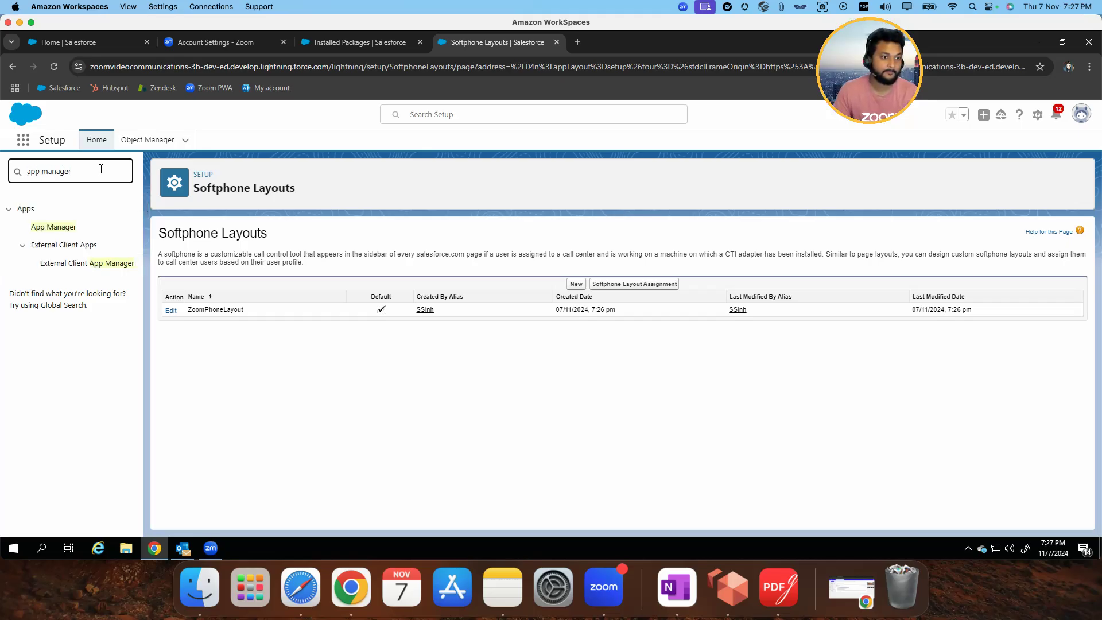
click(72, 228)
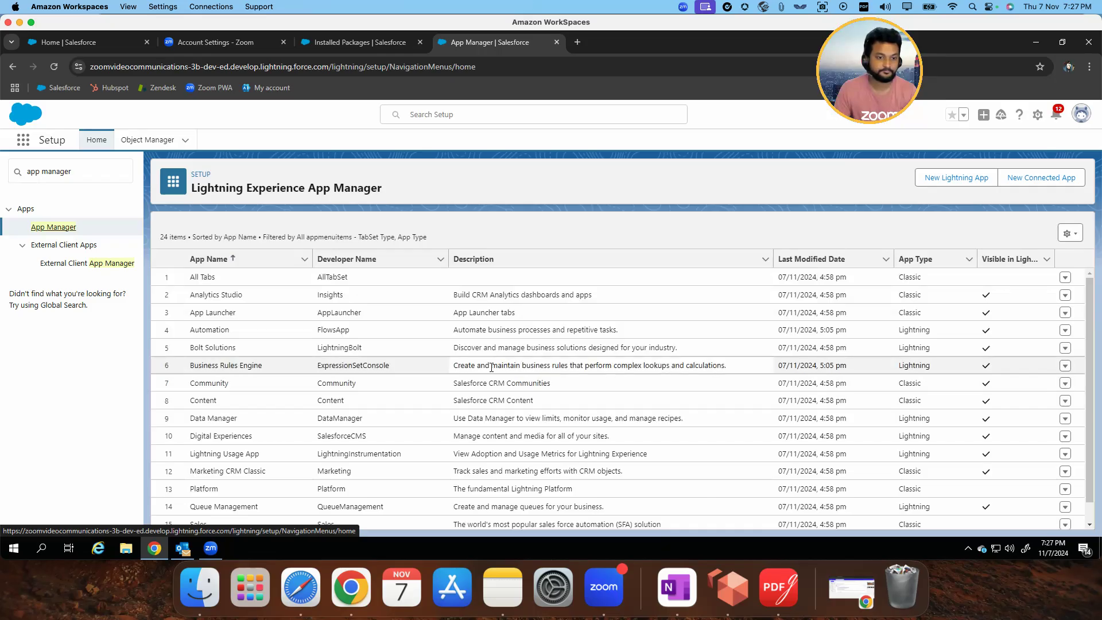
Open the Lightning version of the Sales app, developer name LightningSales, for editing
scroll(450, 383, down, 5)
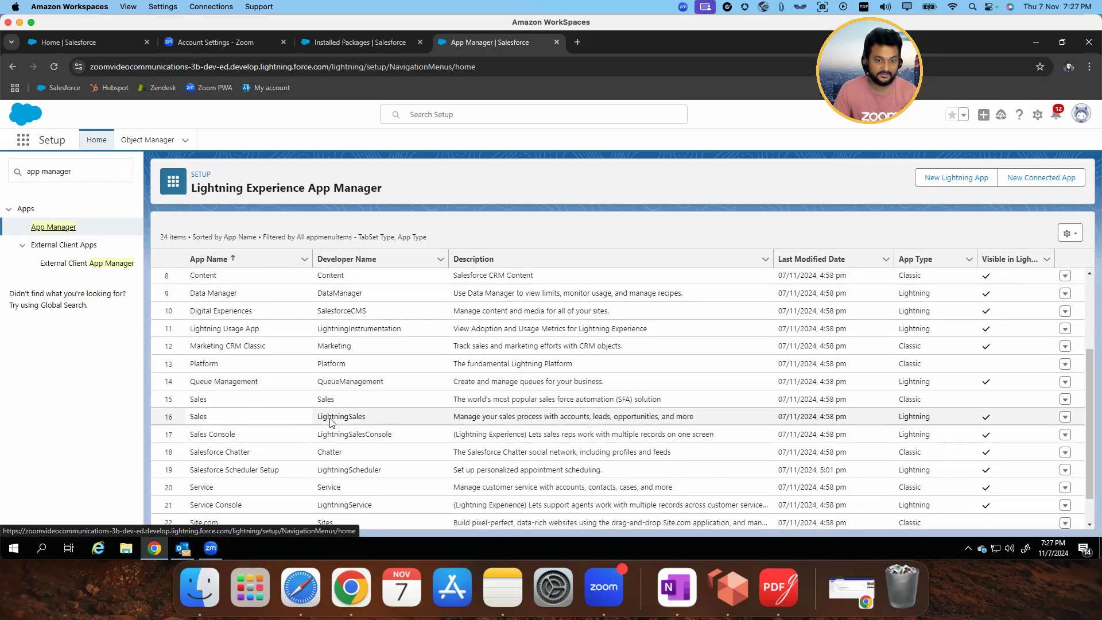
drag(323, 418, 354, 416)
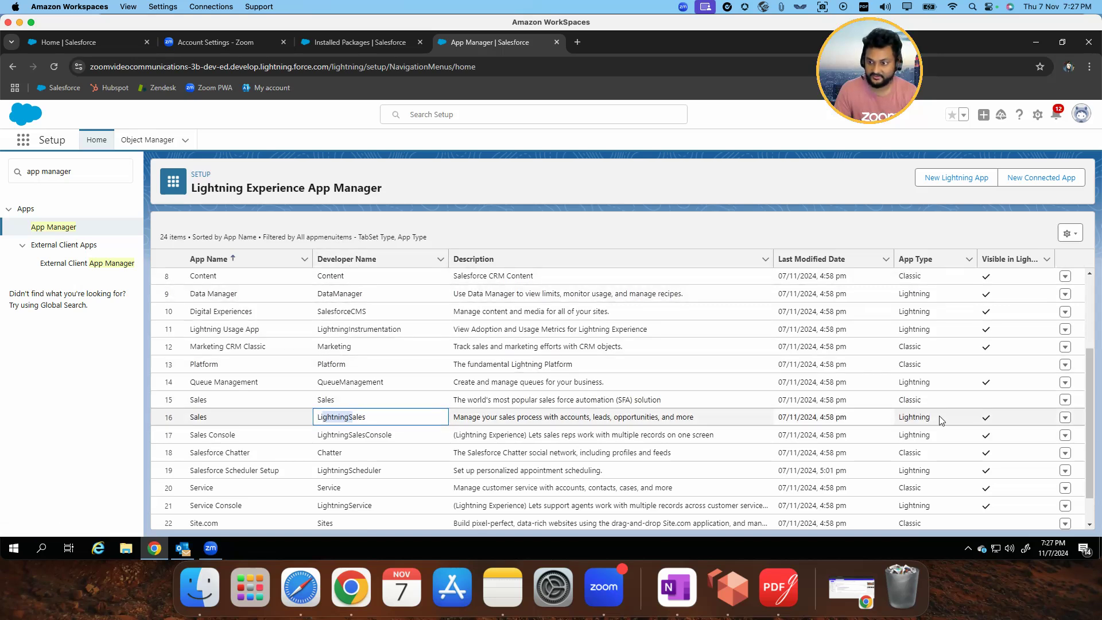
scroll(1065, 418, down, 1)
click(1065, 415)
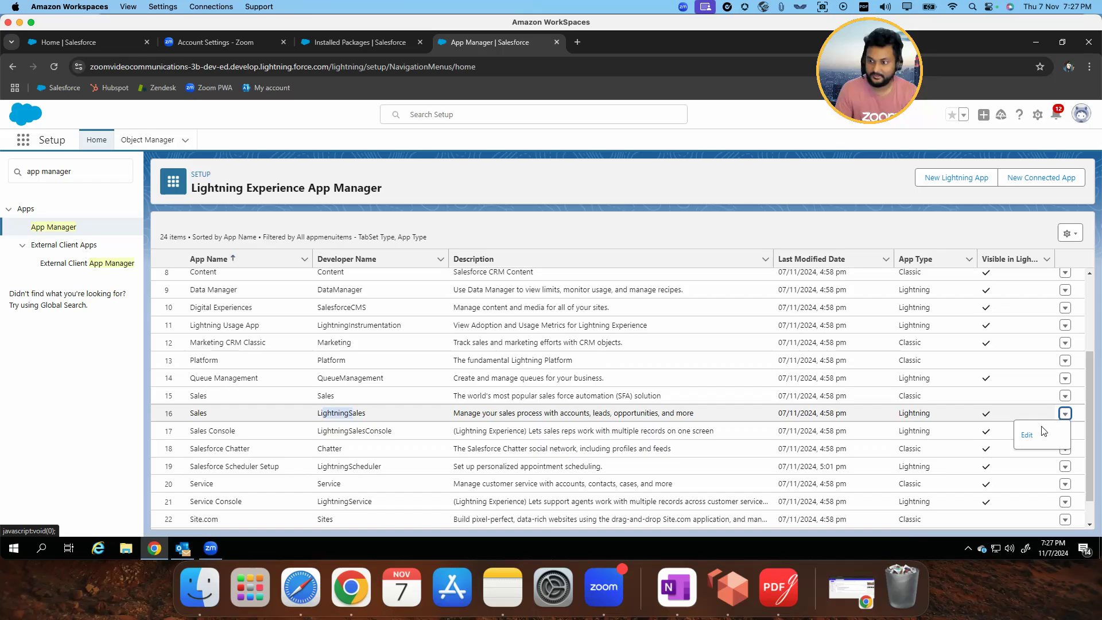
click(1027, 435)
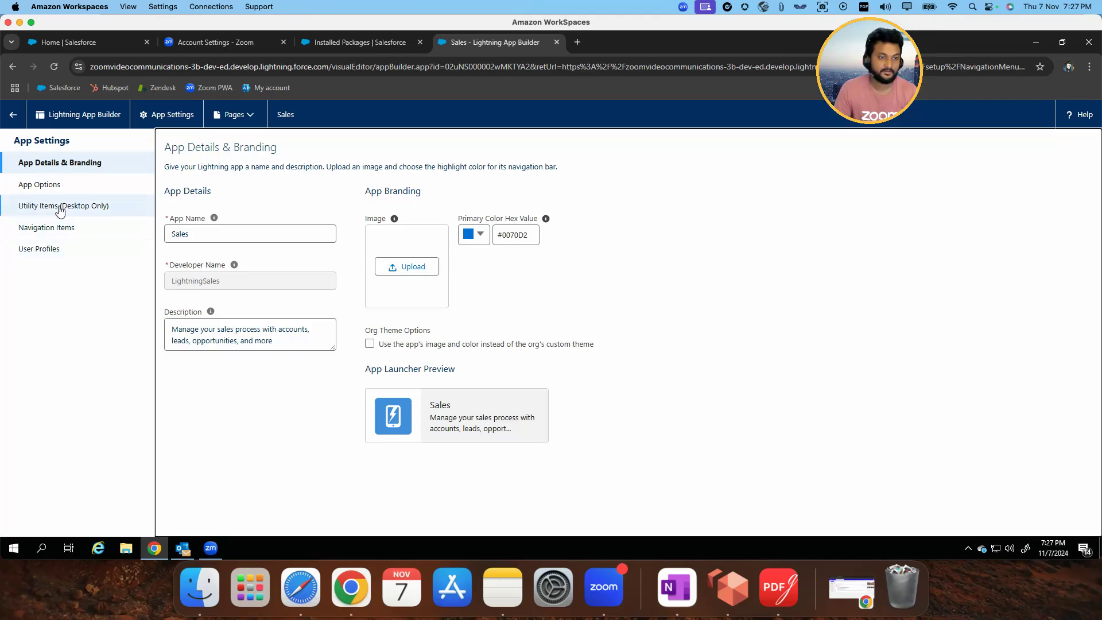
Add the Open CTI Softphone utility item to the Sales app's desktop utility items
click(96, 212)
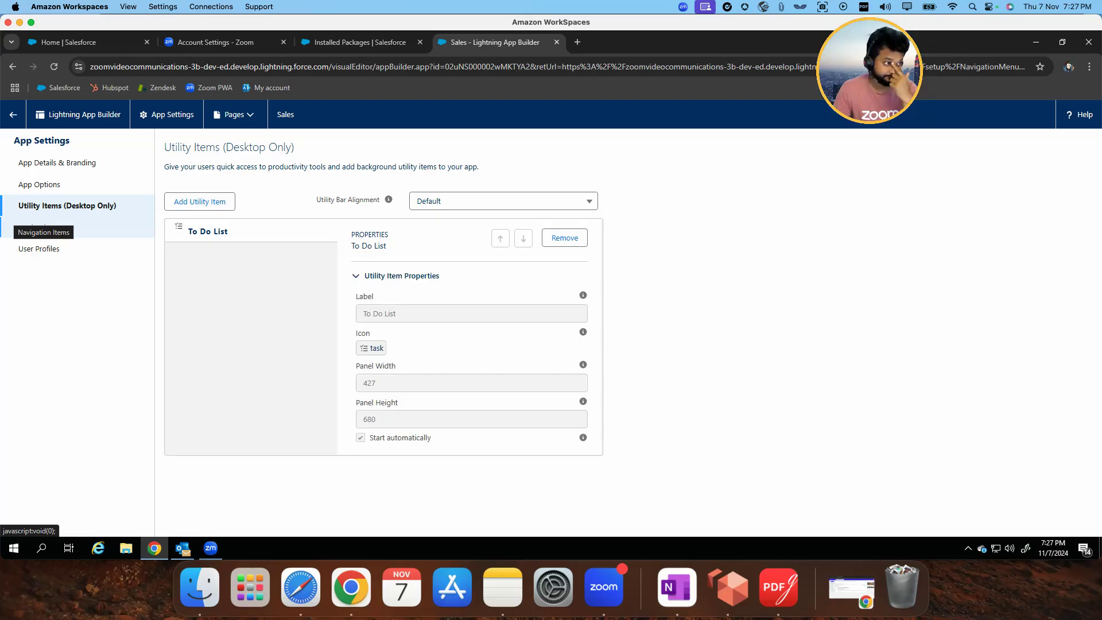
click(201, 202)
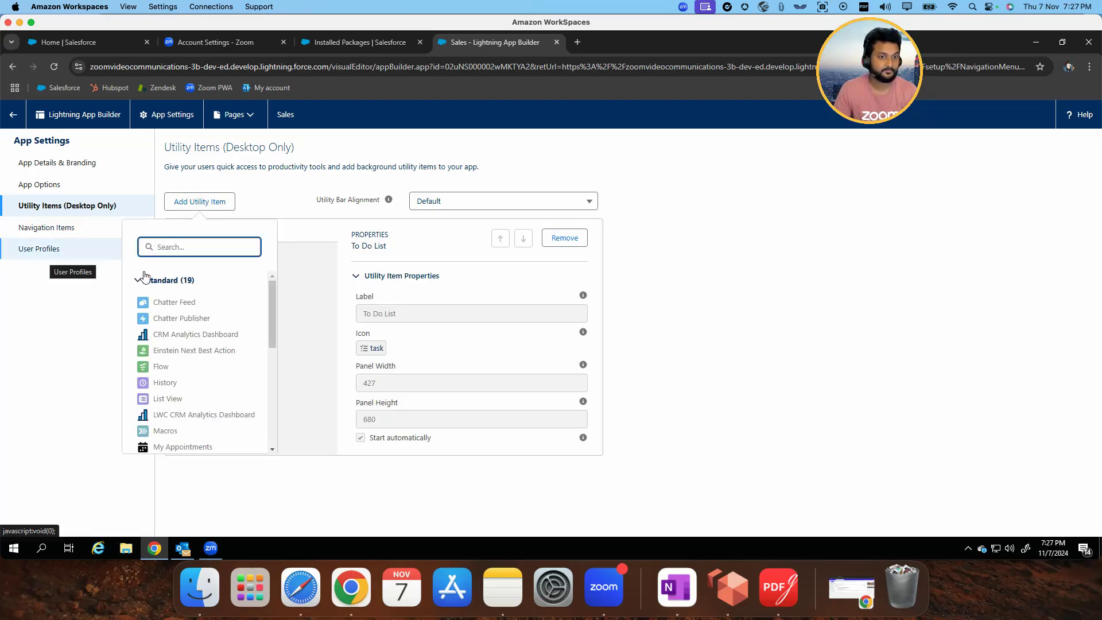
text(open cti)
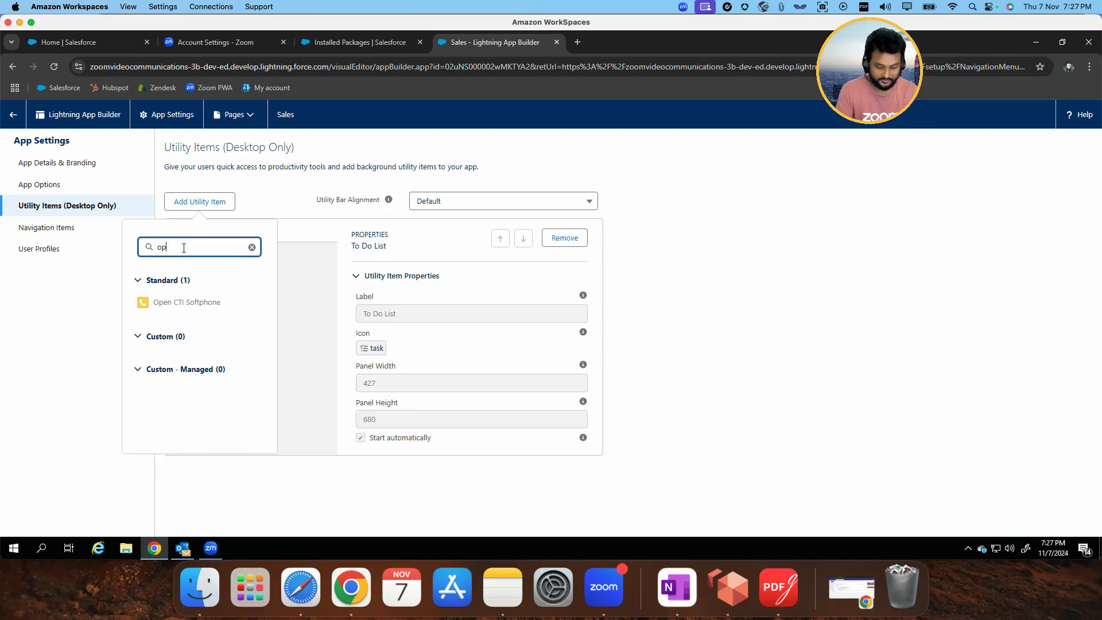
click(209, 307)
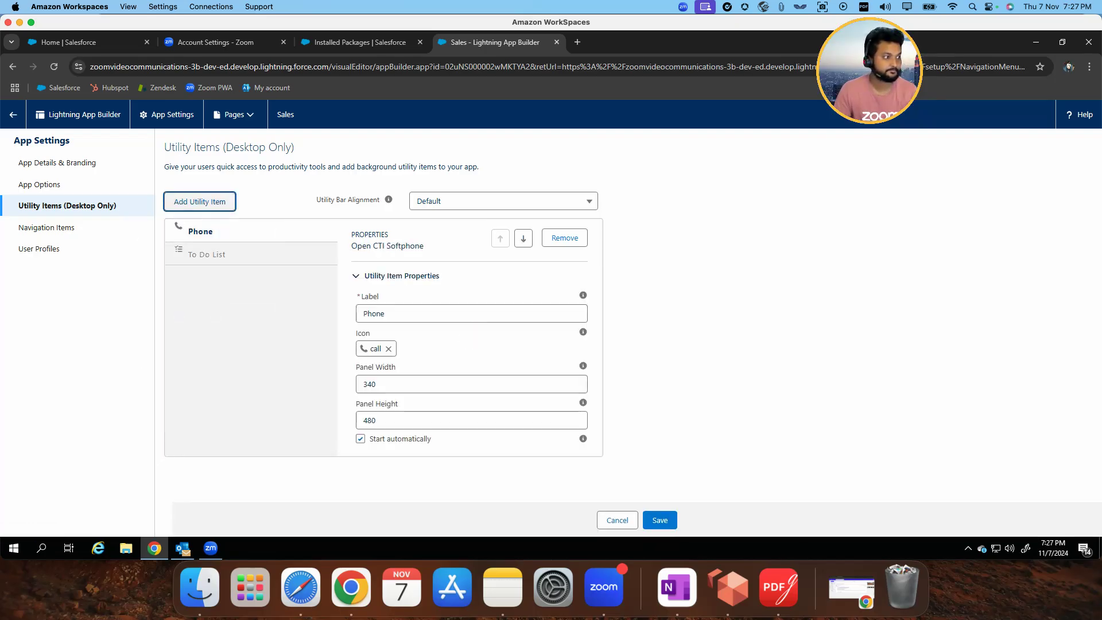
Label the softphone utility item Zoom Phone, set its panel width to 400 and height to 640, and save
click(364, 315)
text(Zoom)
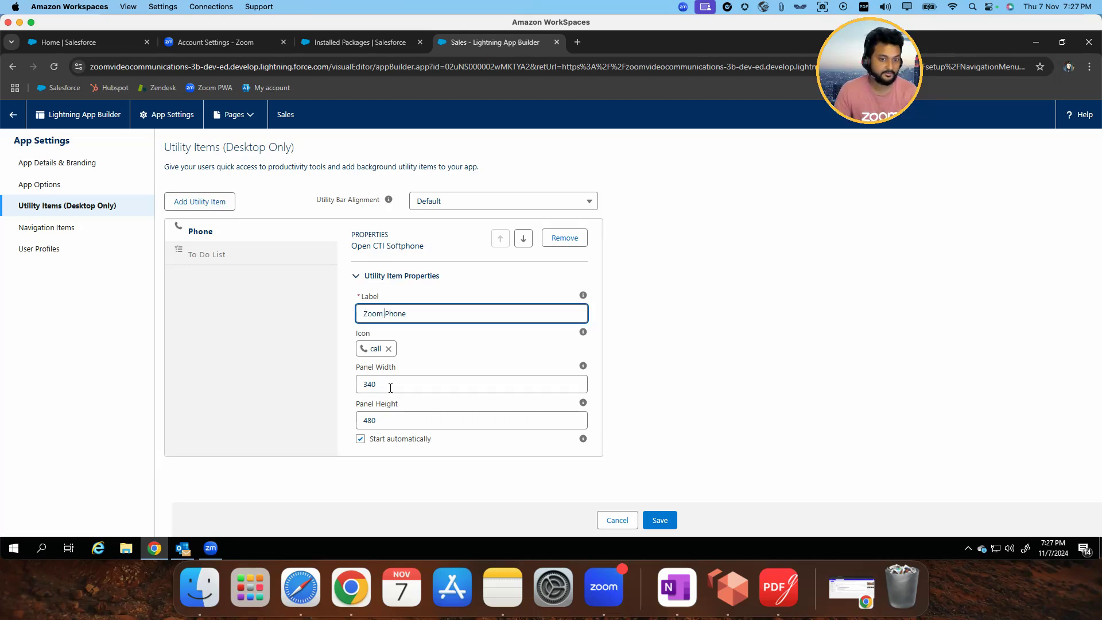
double_click(380, 384)
text(400)
double_click(375, 420)
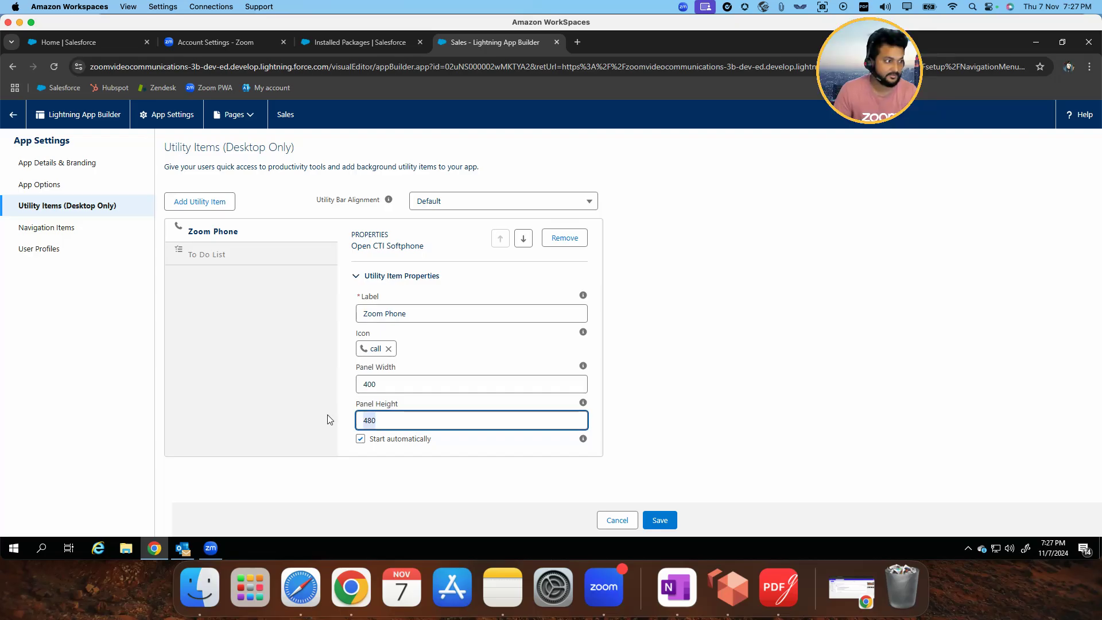
text(640)
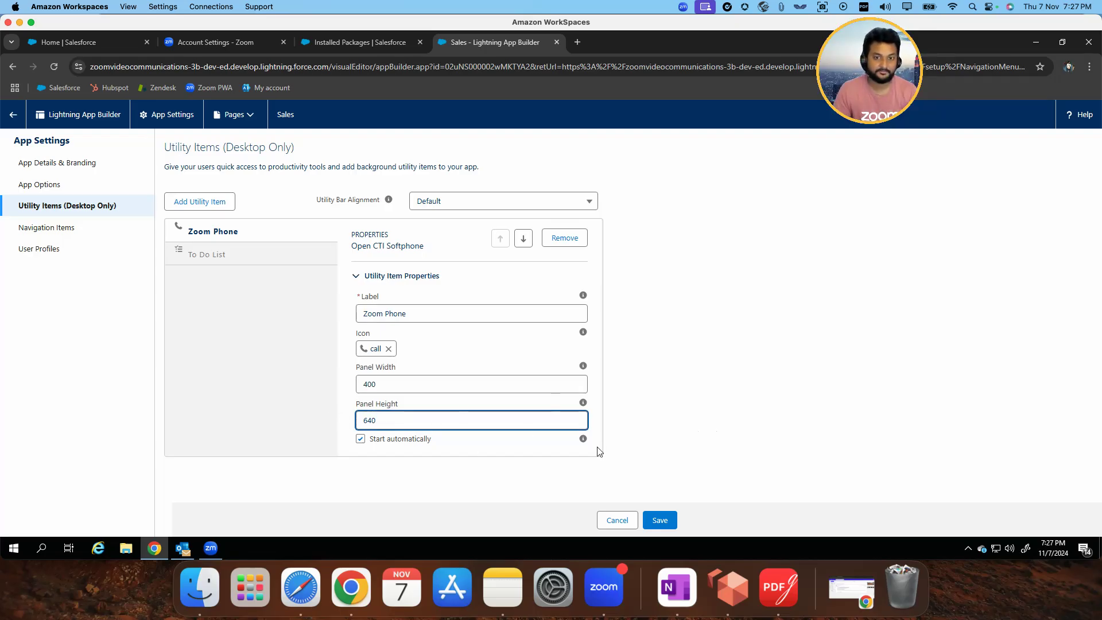
click(668, 520)
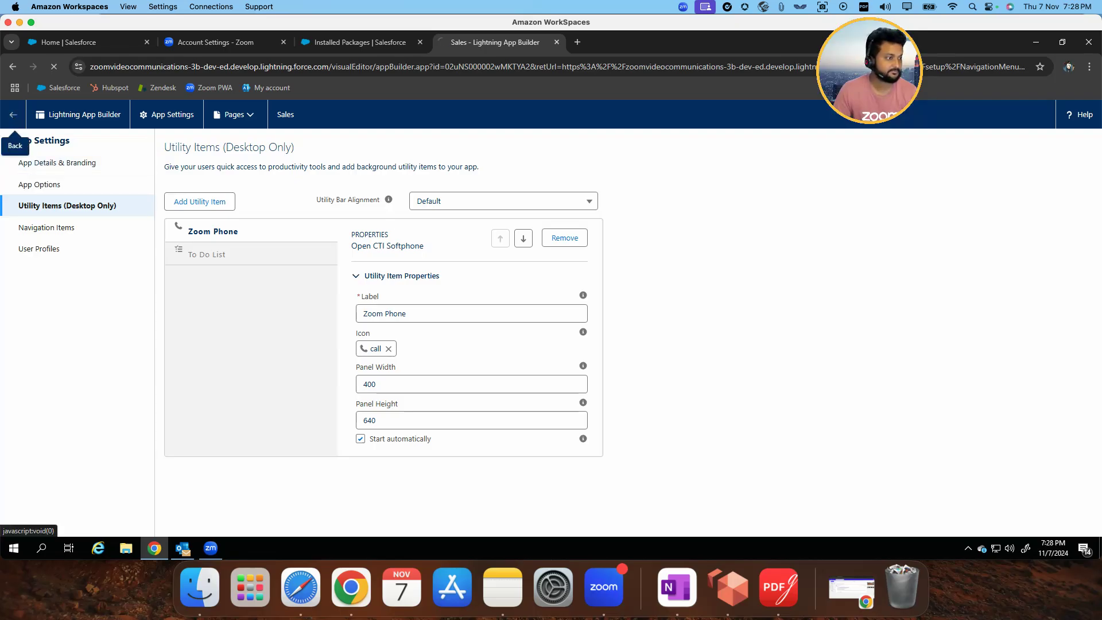
Leave the app settings, find Tasks among the available apps and items, and open it, dismissing the introductory pop-ups
click(12, 114)
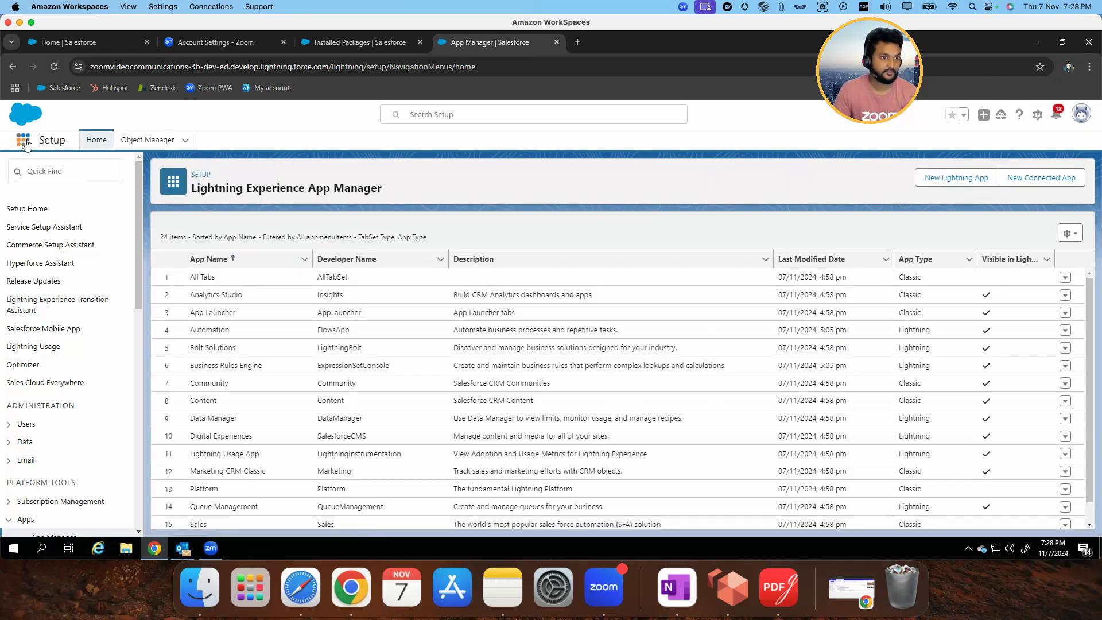
click(23, 142)
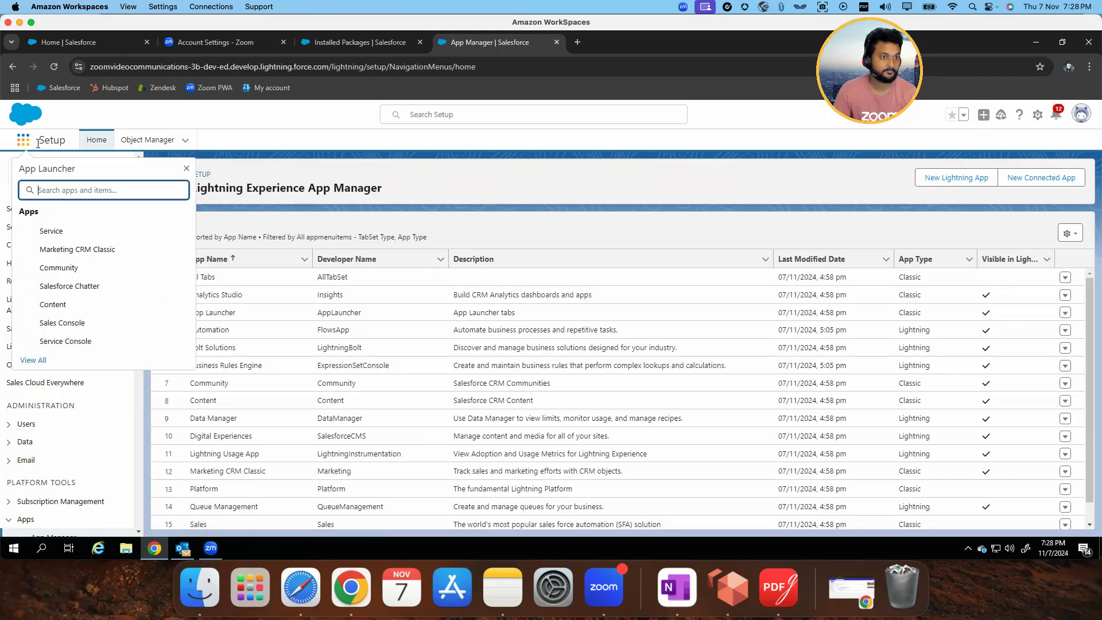
text(tasks)
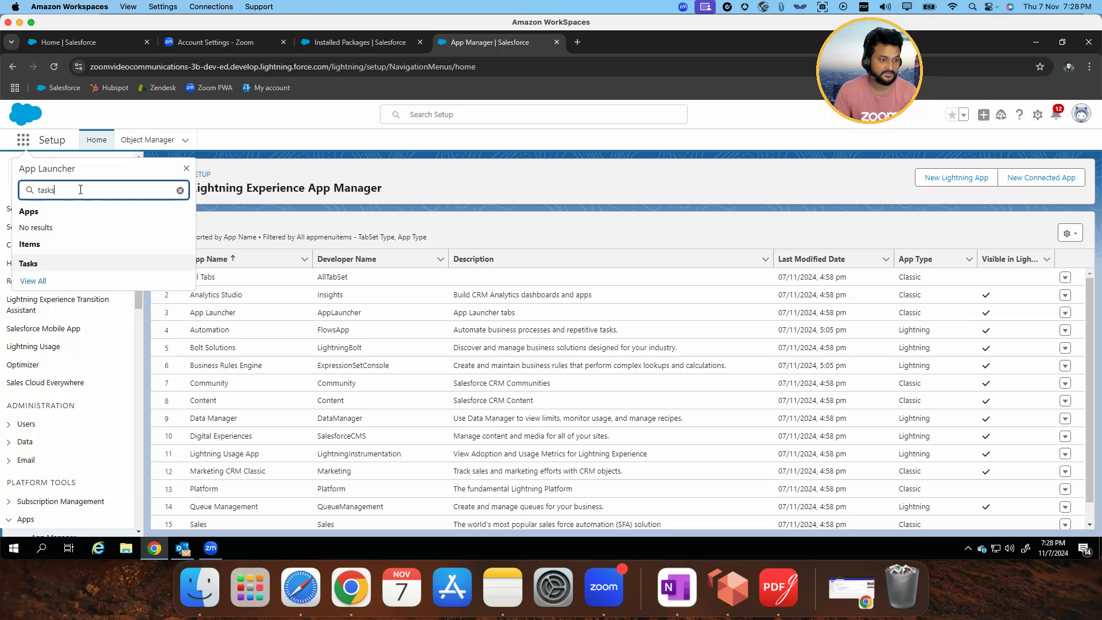
click(54, 265)
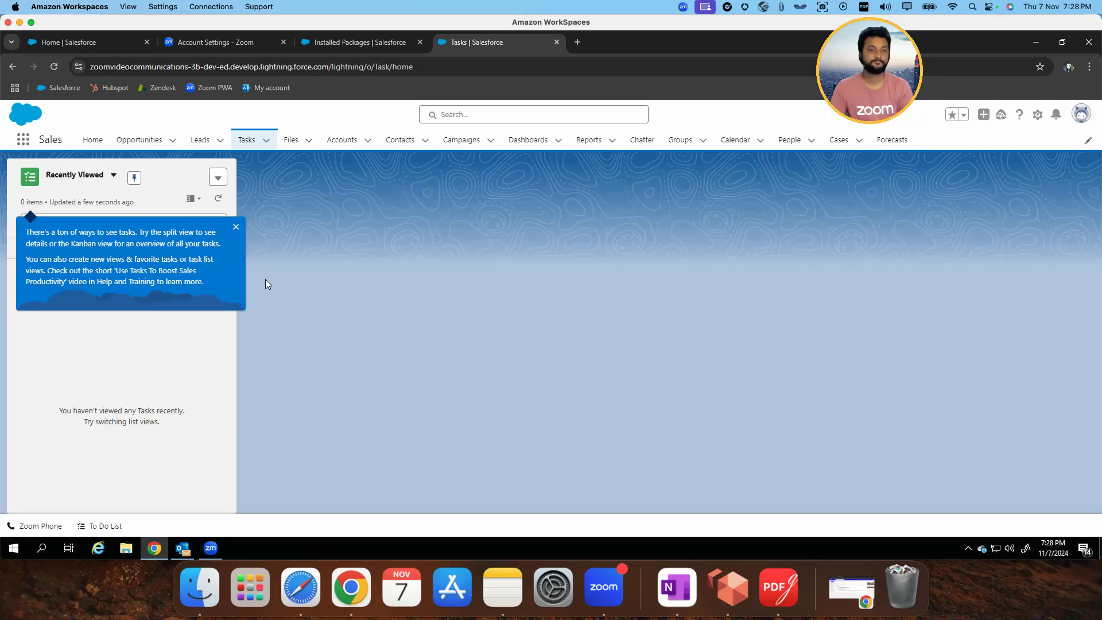
click(235, 226)
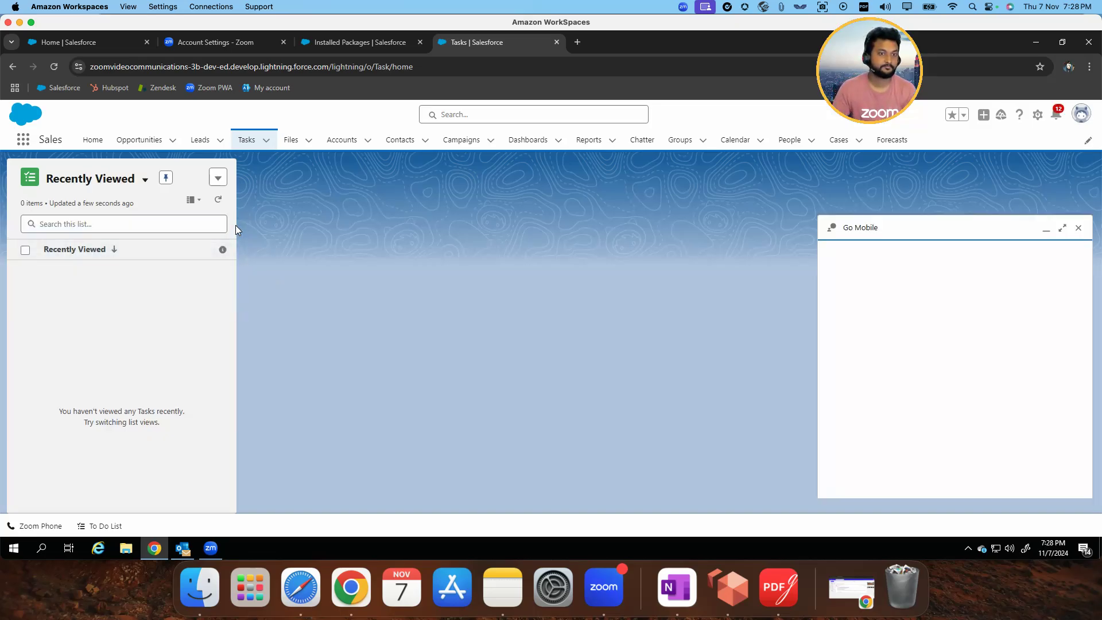
click(1079, 251)
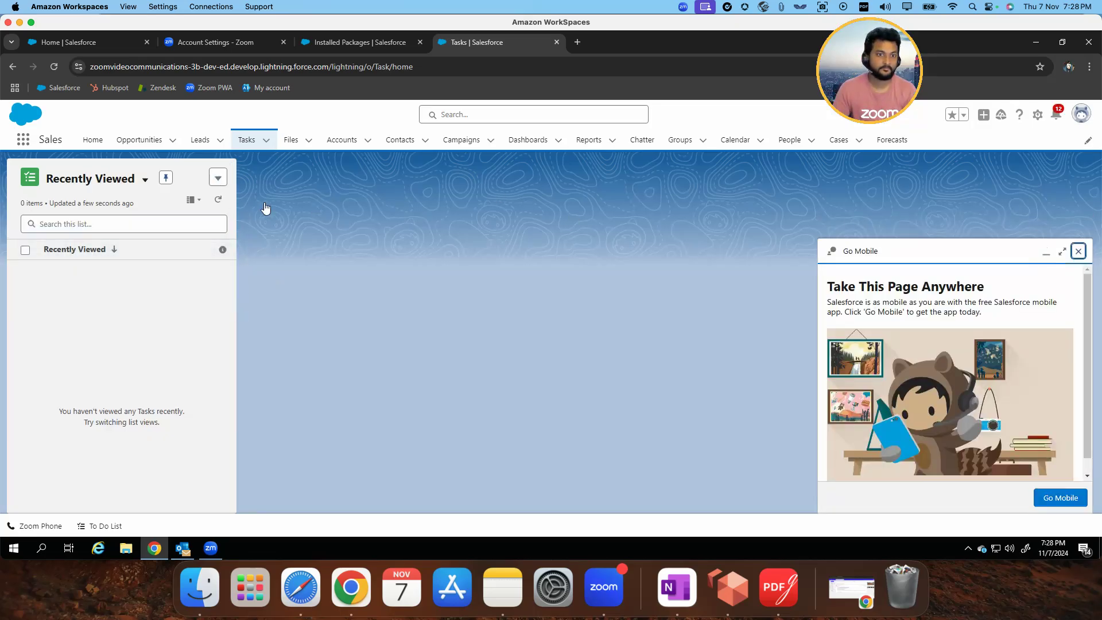
Create and save a new task with the subject "Zoom Phone Call Log", and dismiss the To Do List tip
click(221, 180)
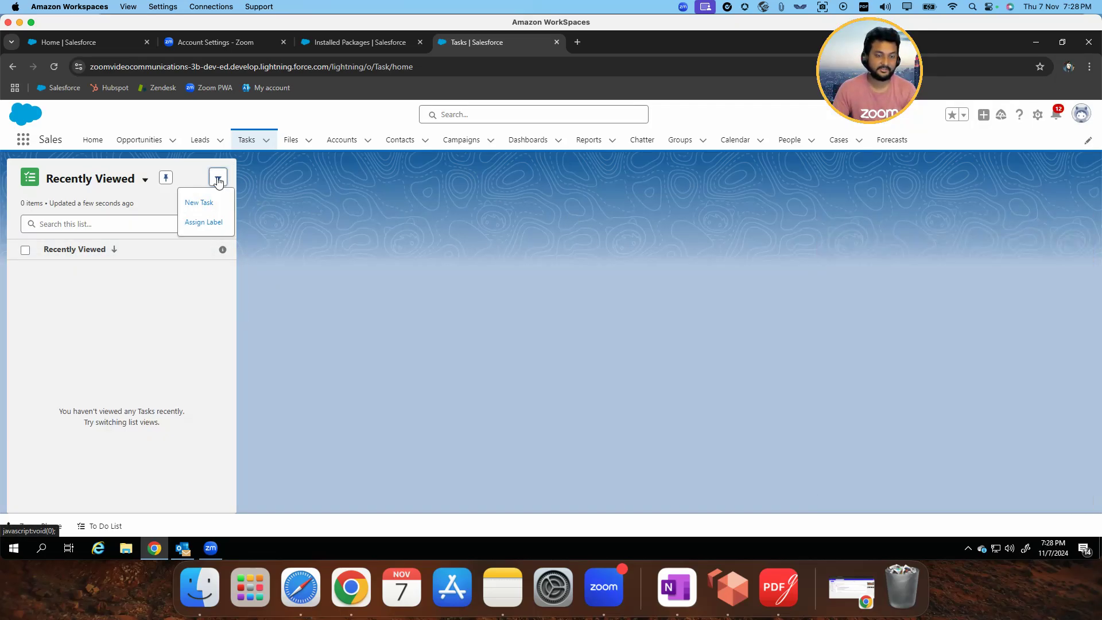
click(211, 205)
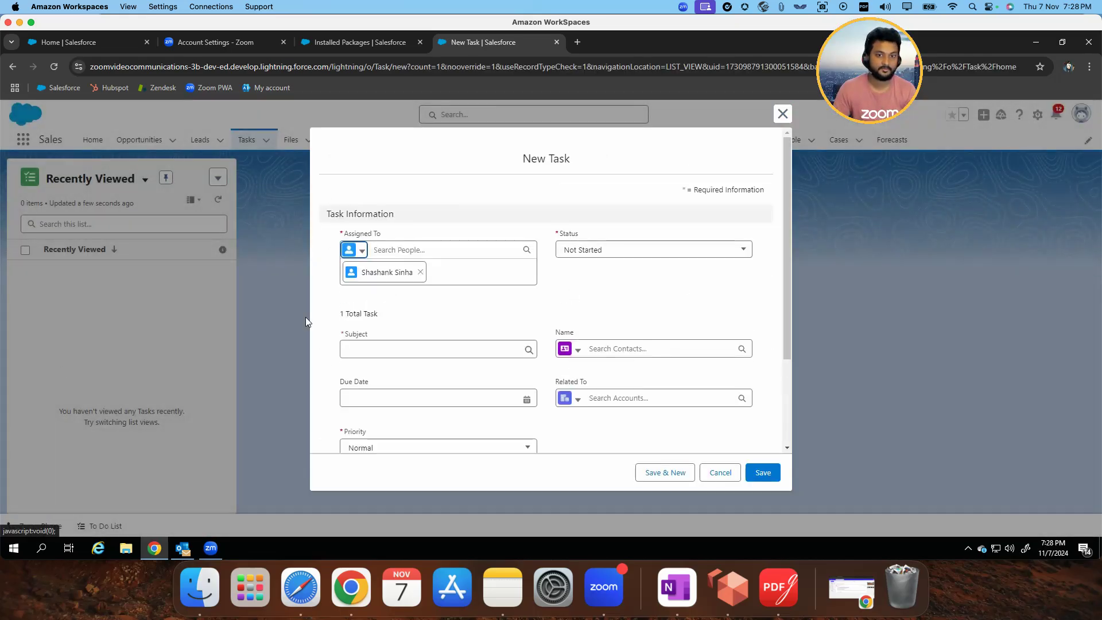
click(393, 349)
text(Z)
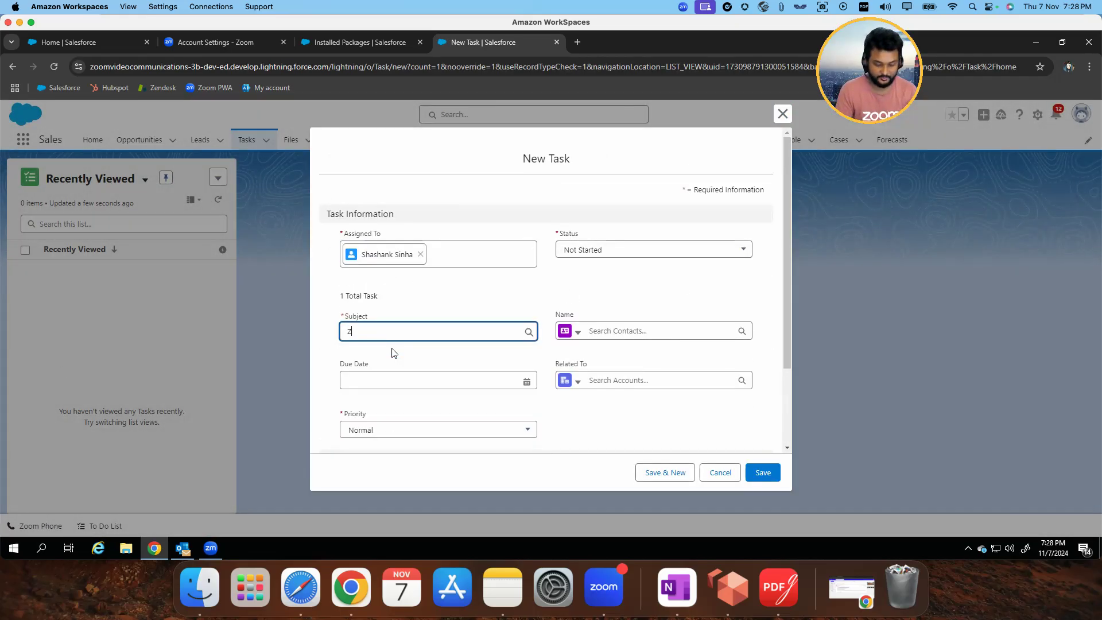
text(oom Phone Call Log)
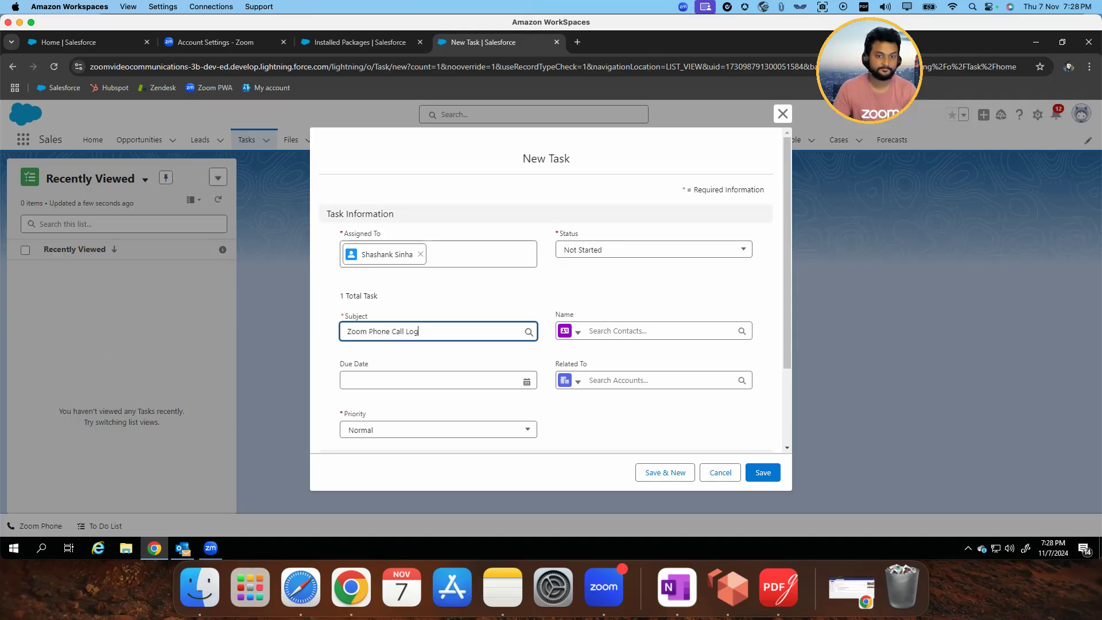
scroll(590, 361, down, 3)
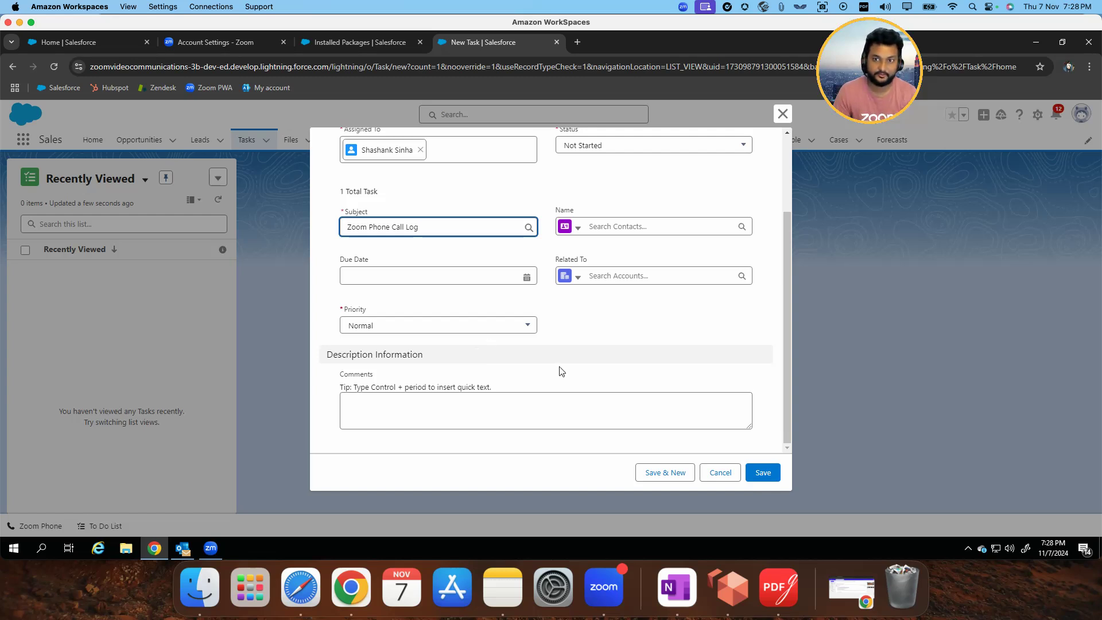
click(761, 475)
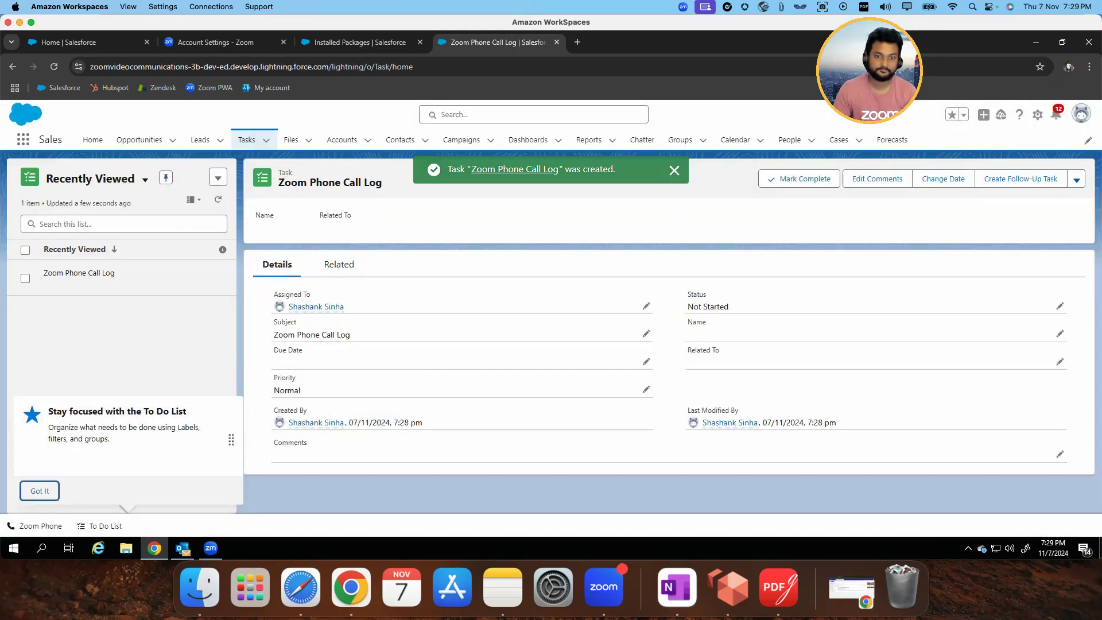
click(40, 491)
Open the Zoom Phone Call Log task's record page for editing in Lightning App Builder and stay on that page
click(1038, 116)
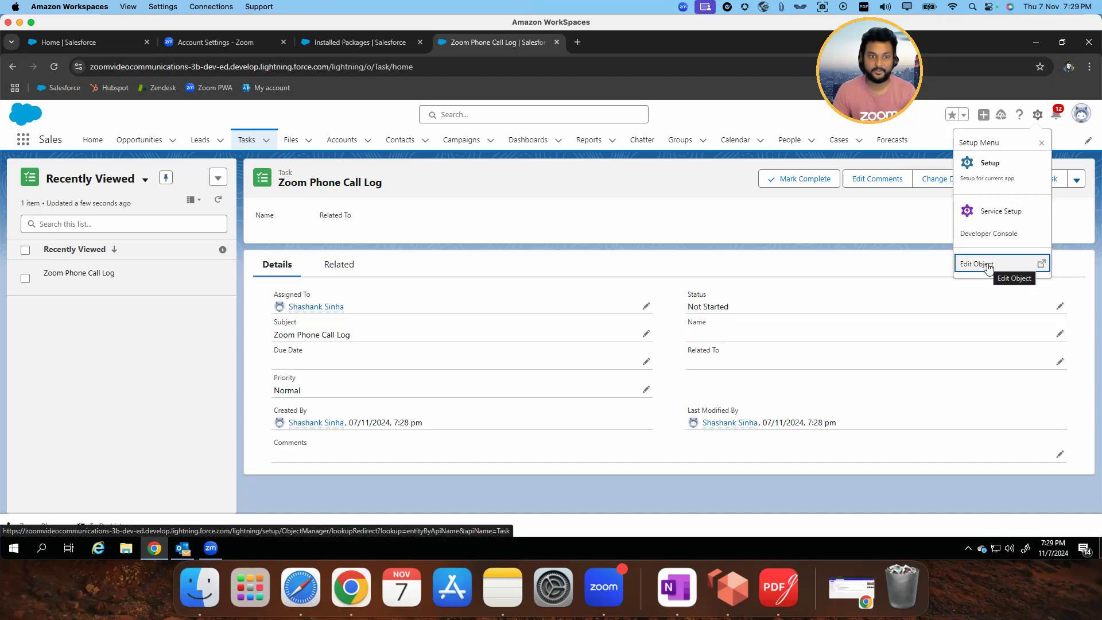
click(96, 297)
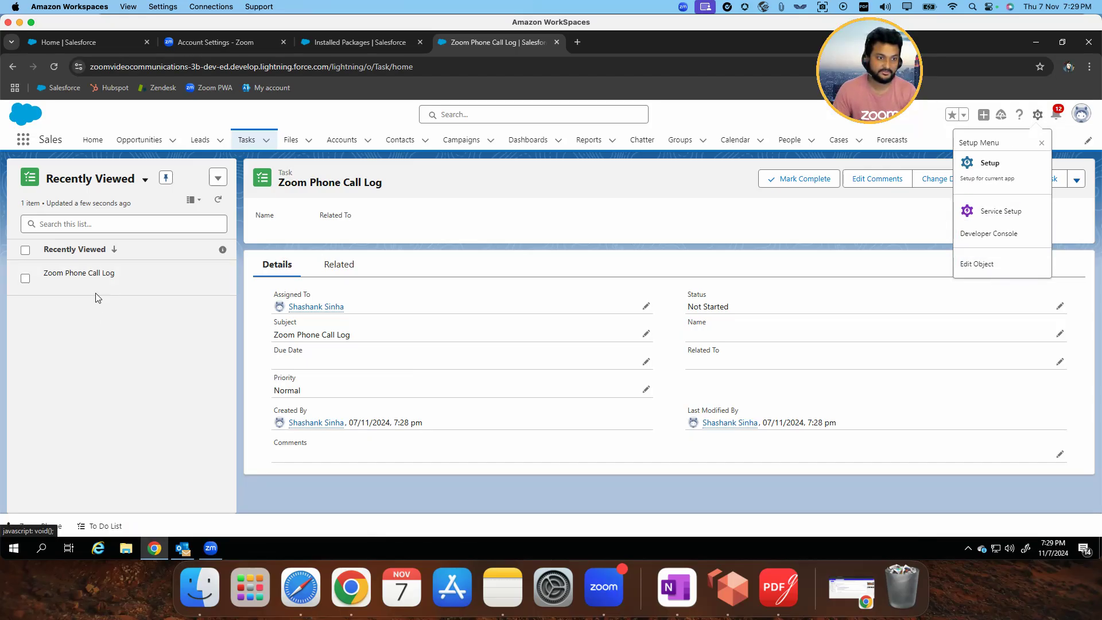
click(121, 283)
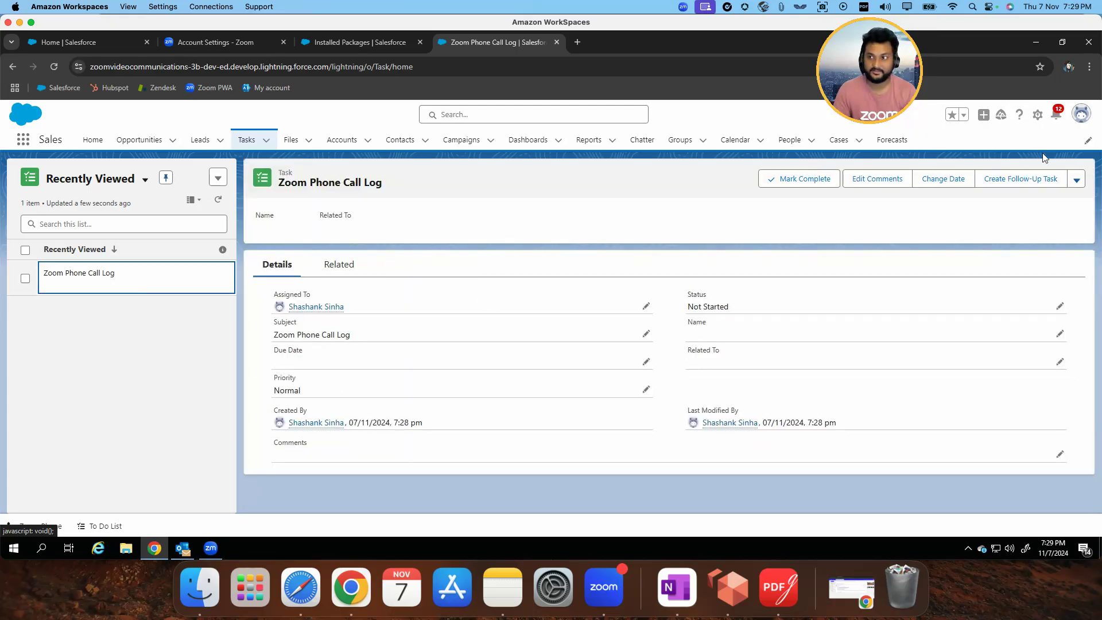
click(1038, 116)
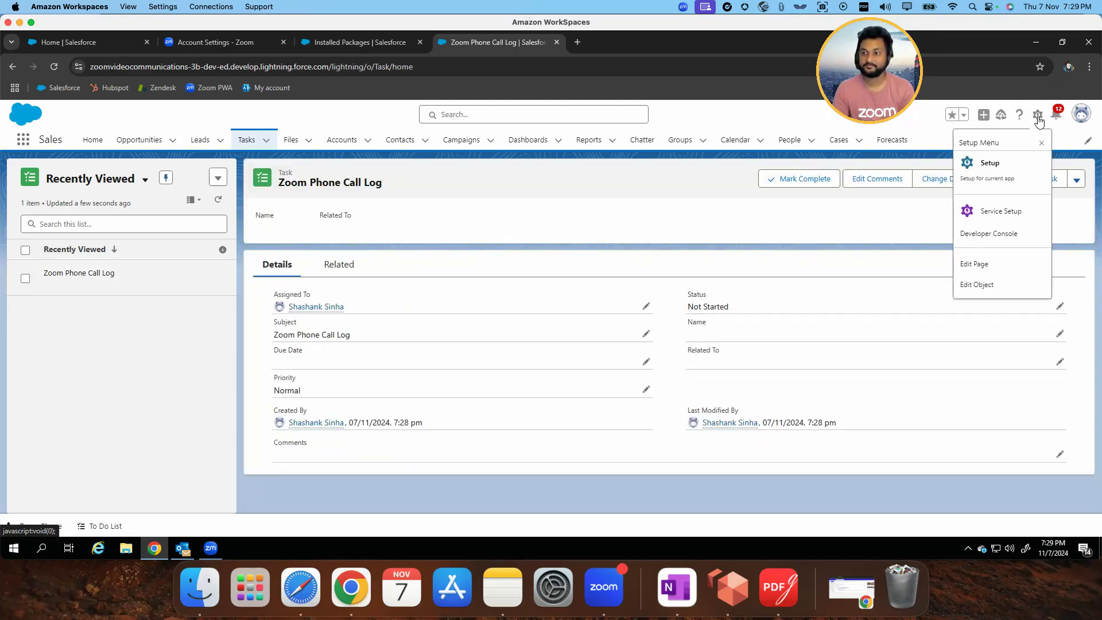
click(974, 266)
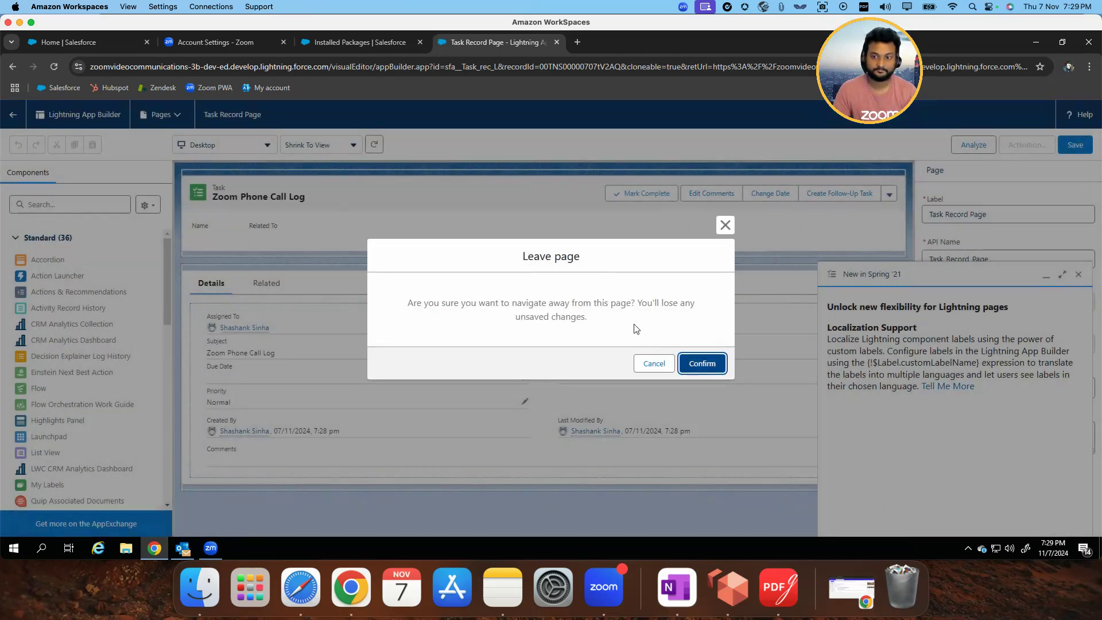
click(725, 225)
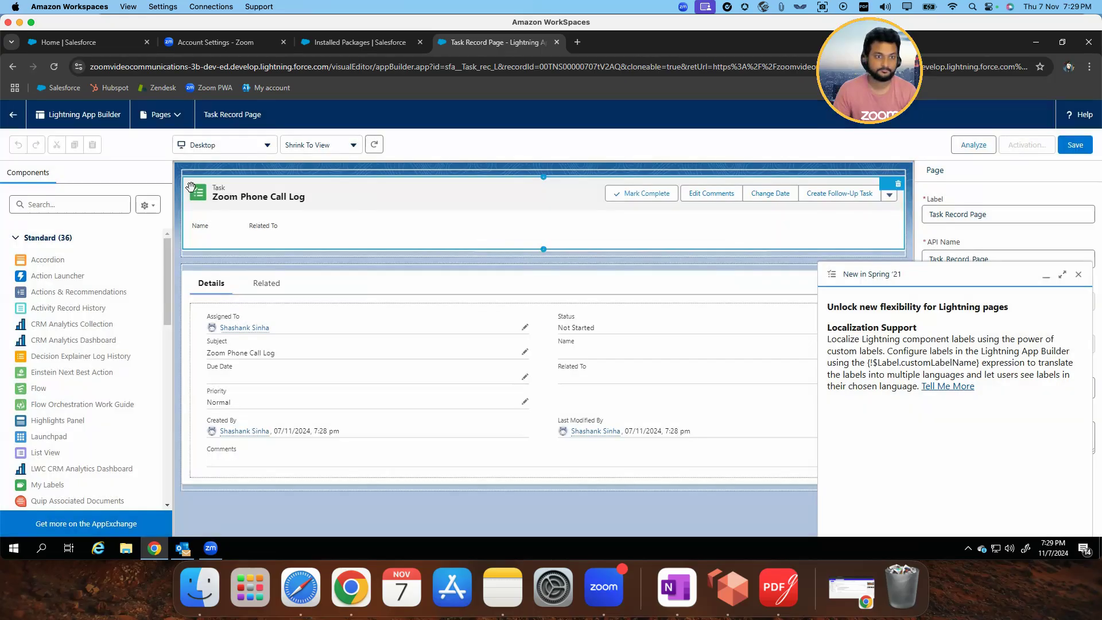
Search the components for "zoom", place zoomCallLogDetail below the task's details, and save the Task Record Page
click(71, 205)
text(zoom)
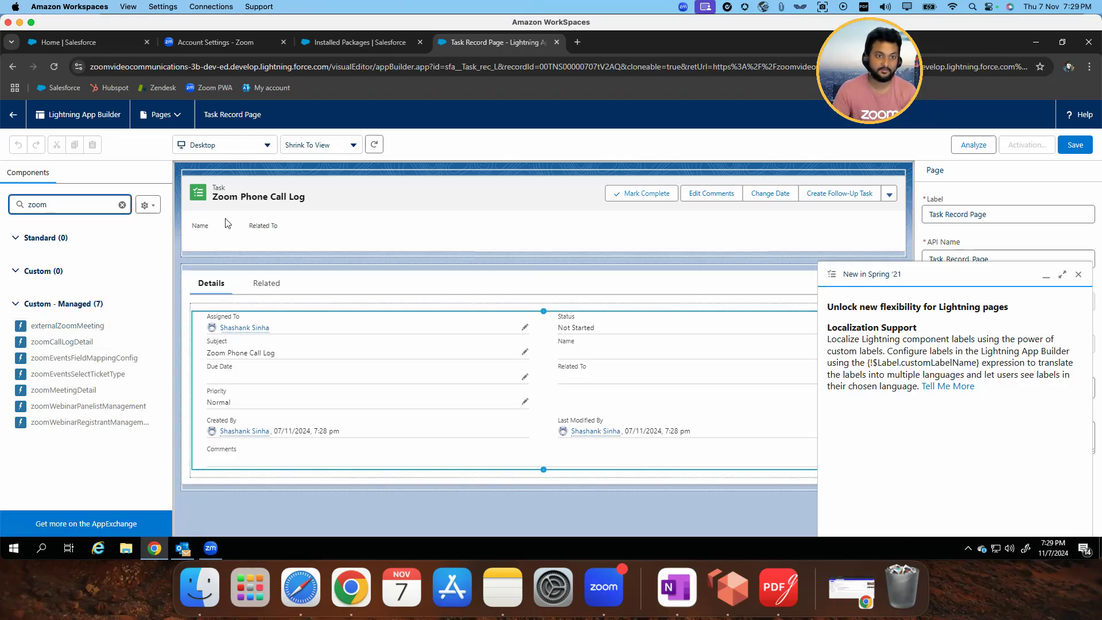
drag(74, 345, 288, 465)
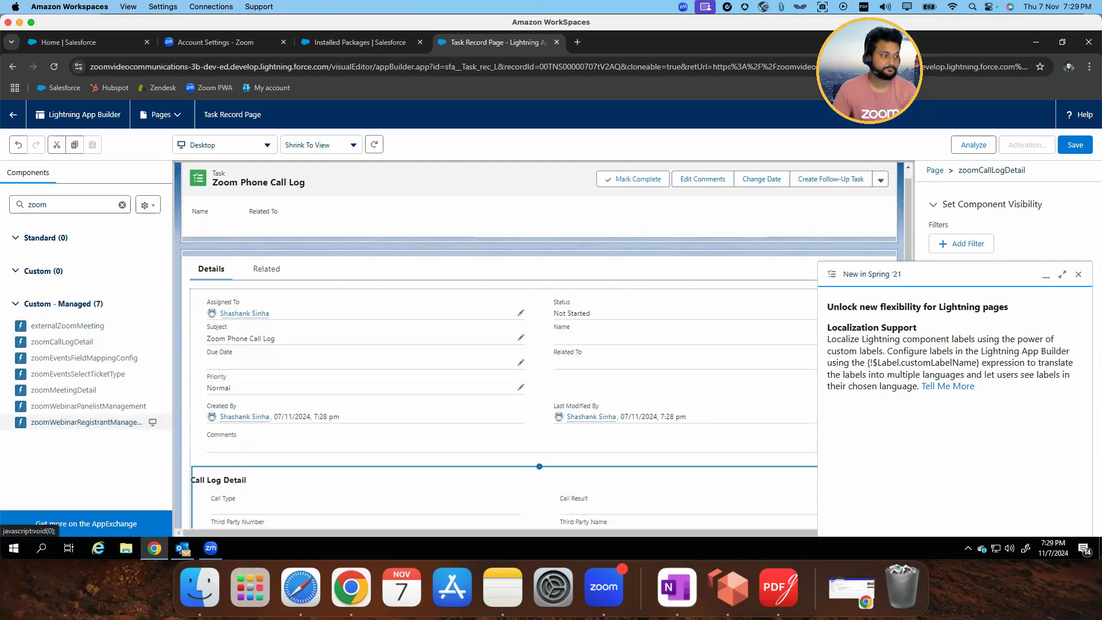
scroll(765, 467, down, 5)
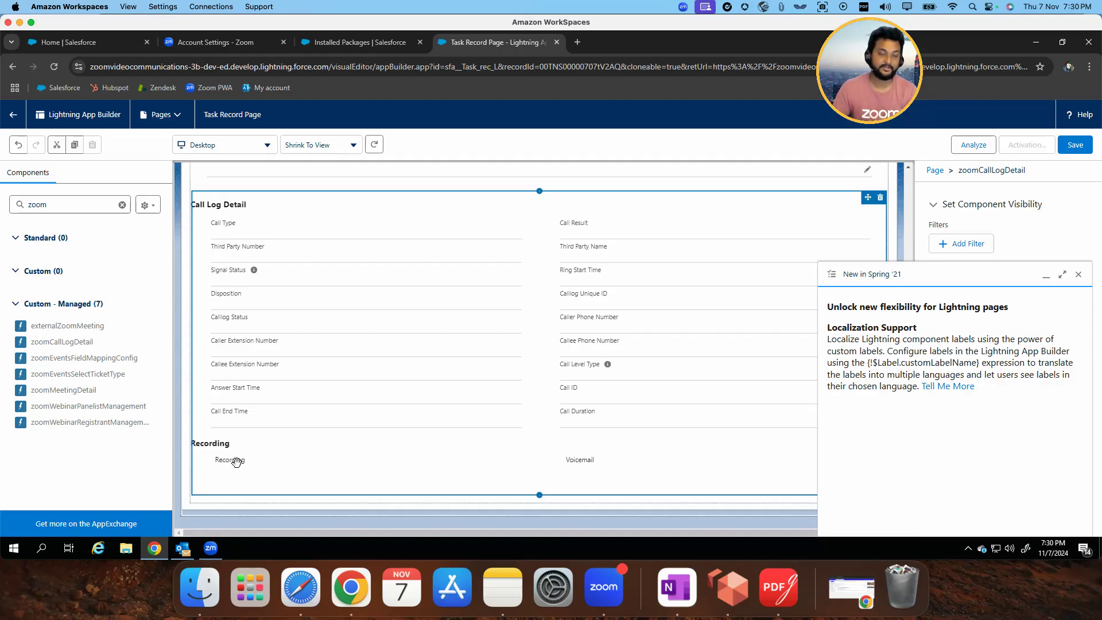
click(1079, 276)
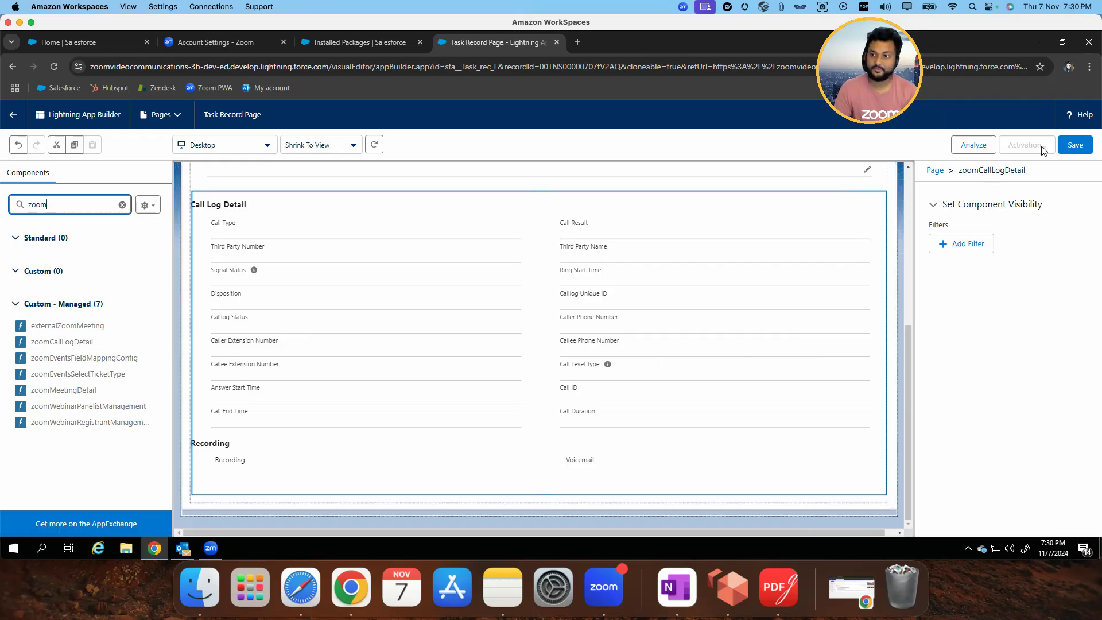
click(1075, 145)
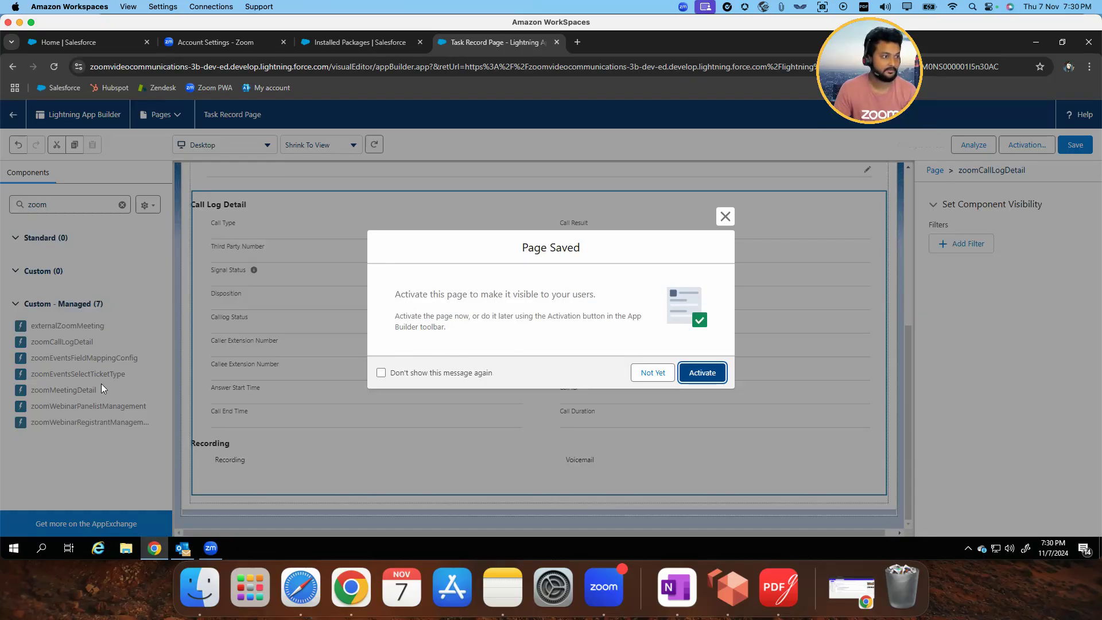
Activate the Task Record Page as the org default for the Desktop form factor and save the assignment
click(703, 373)
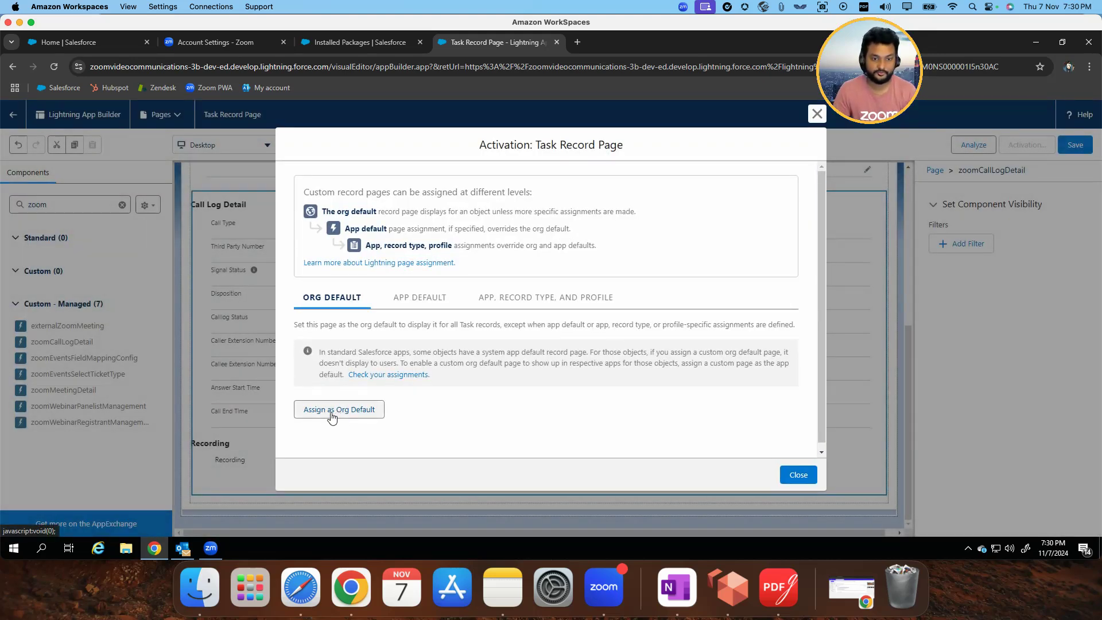
click(338, 414)
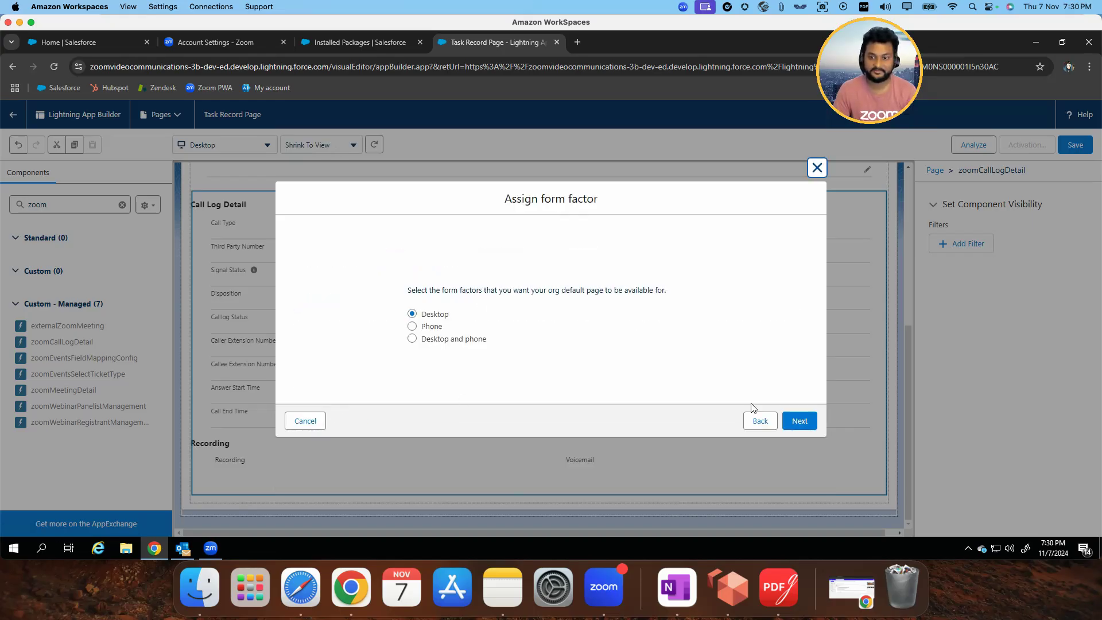
click(806, 425)
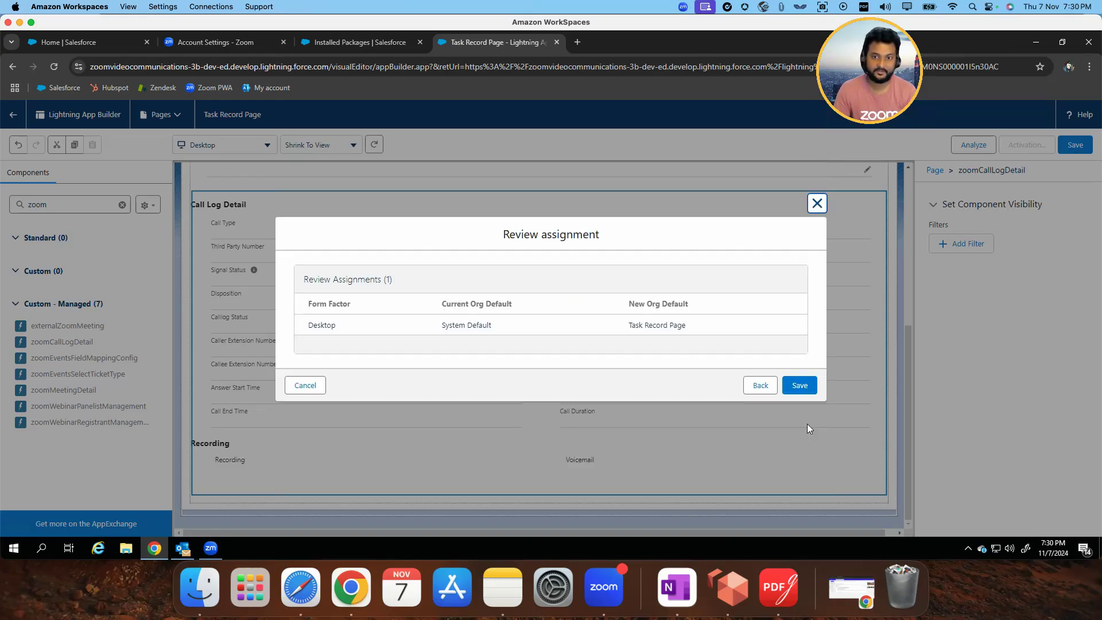
click(801, 388)
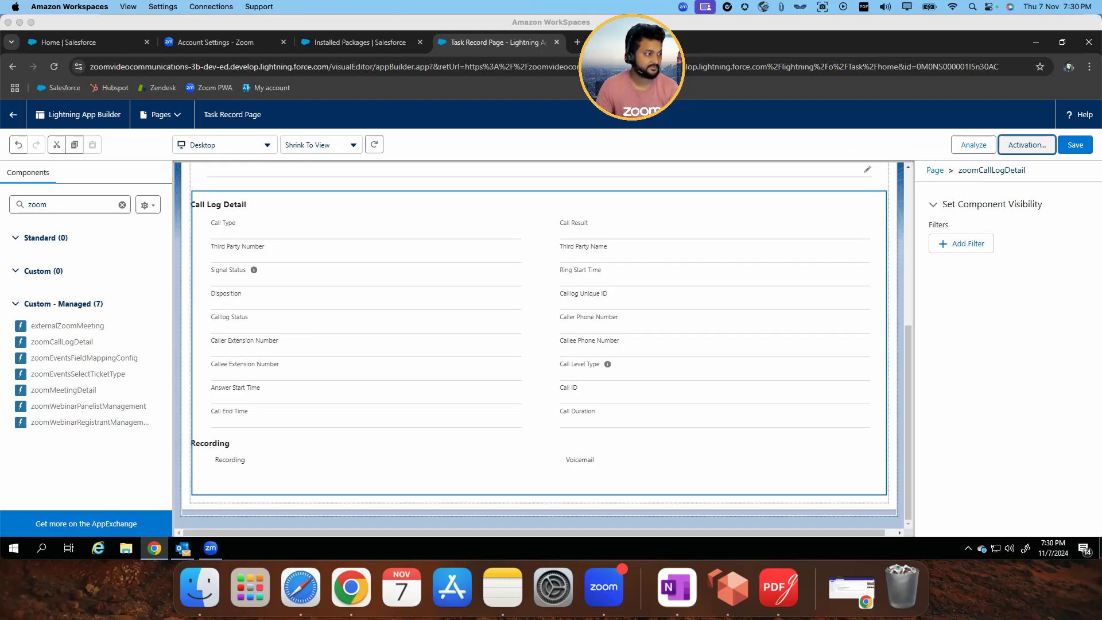
Leave Lightning App Builder, find Zoom User Config by searching apps and items for "zoom user", and open its Zoom Phone Settings
click(13, 118)
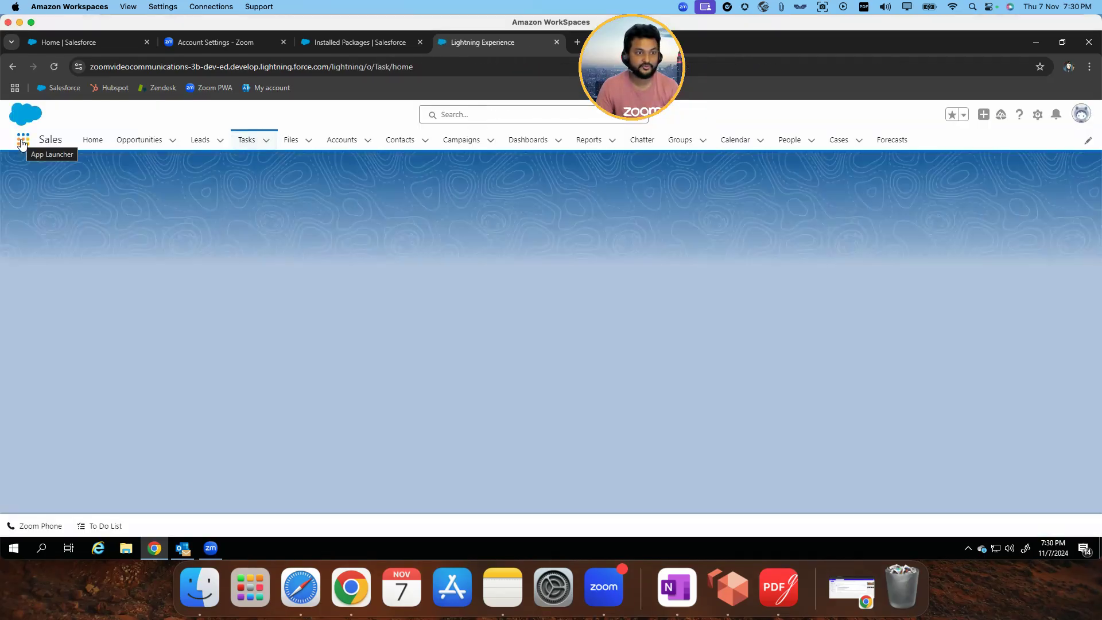
click(28, 143)
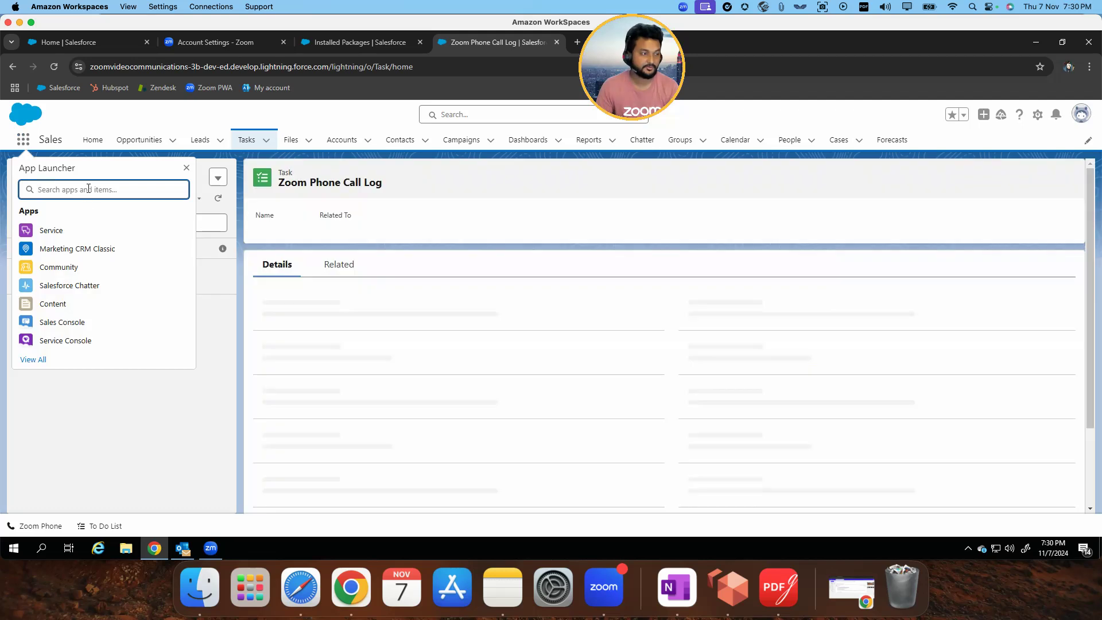
text(zoom user)
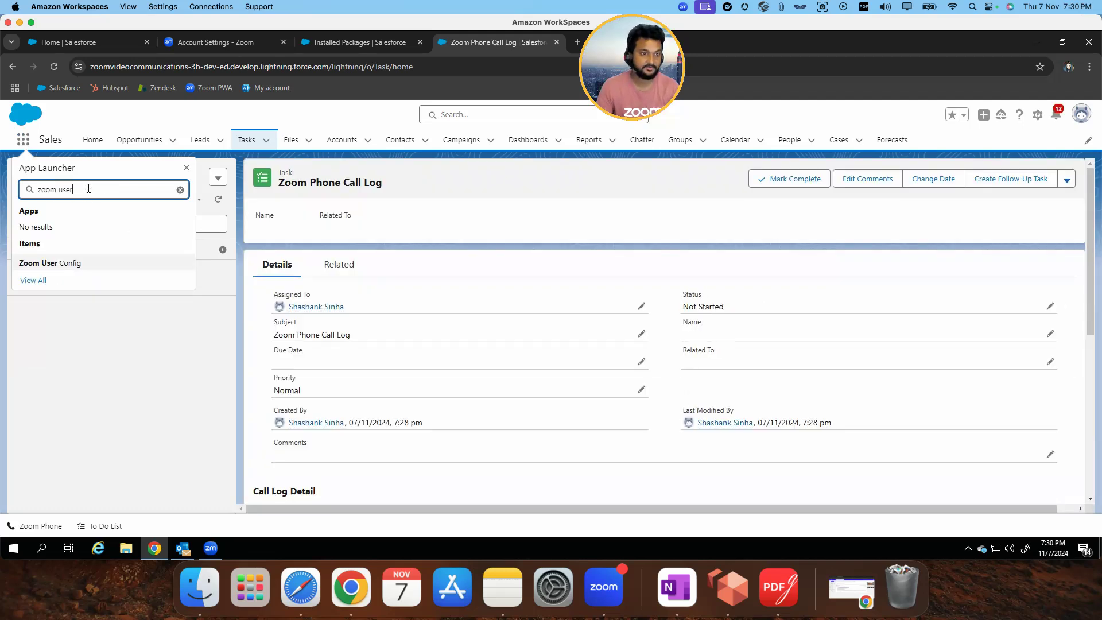
click(69, 264)
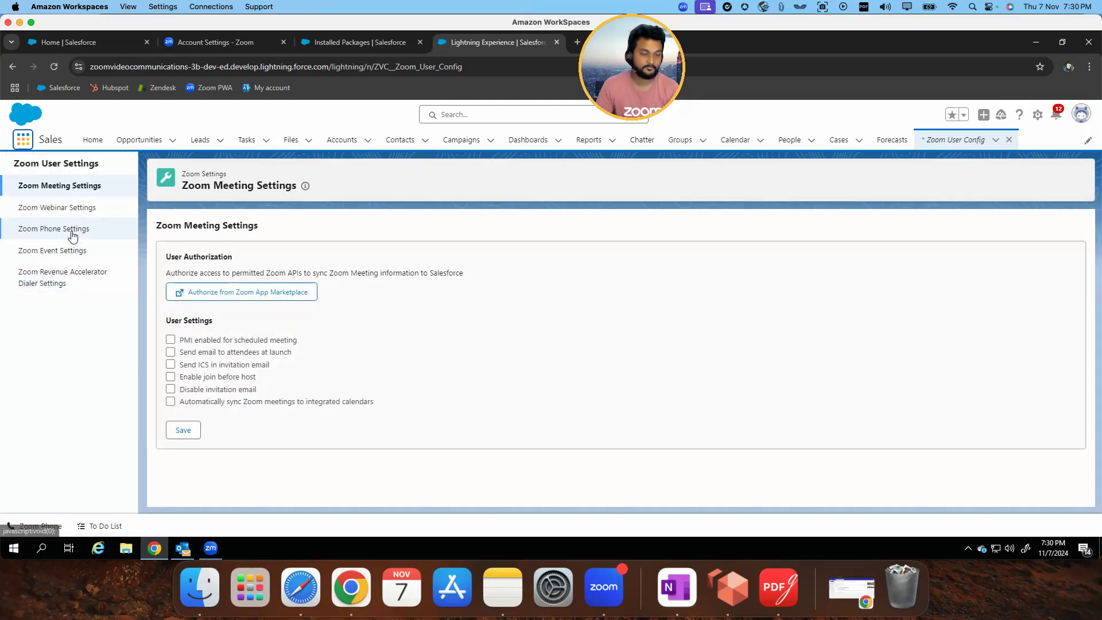
click(73, 234)
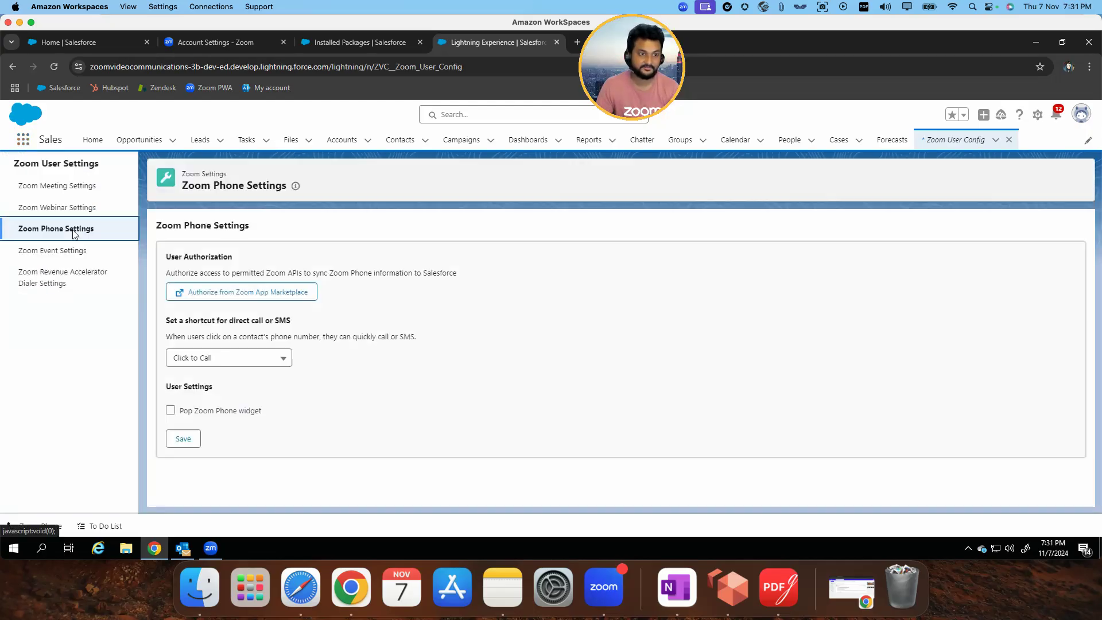
Request Zoom Phone authorization from Zoom App Marketplace and allow the Salesforce Lightning app, including use of shared access permissions
click(271, 298)
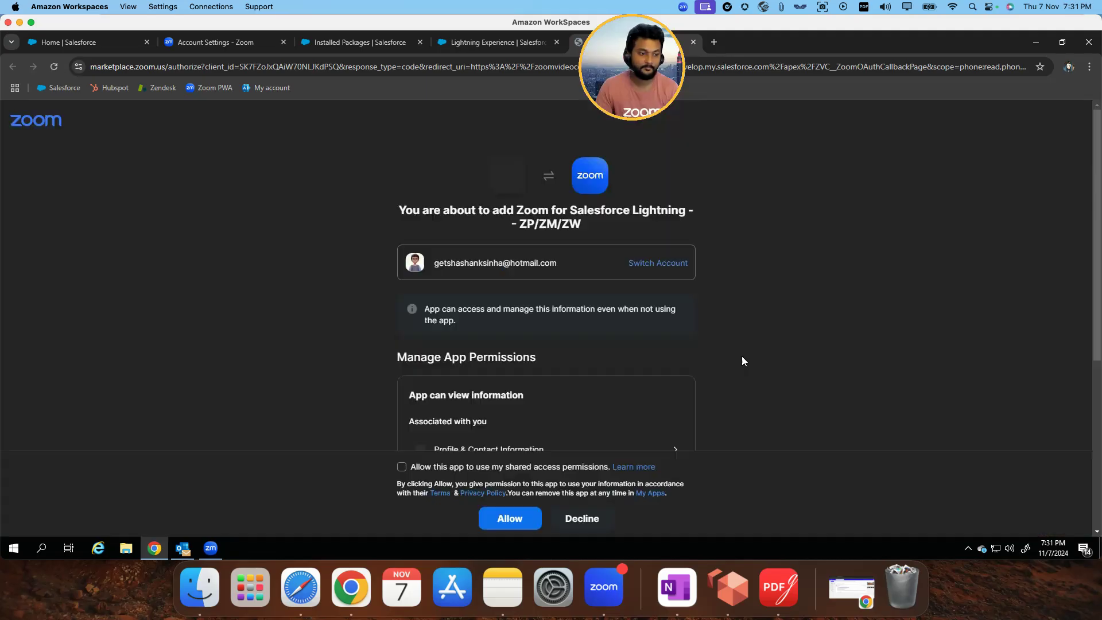
click(401, 466)
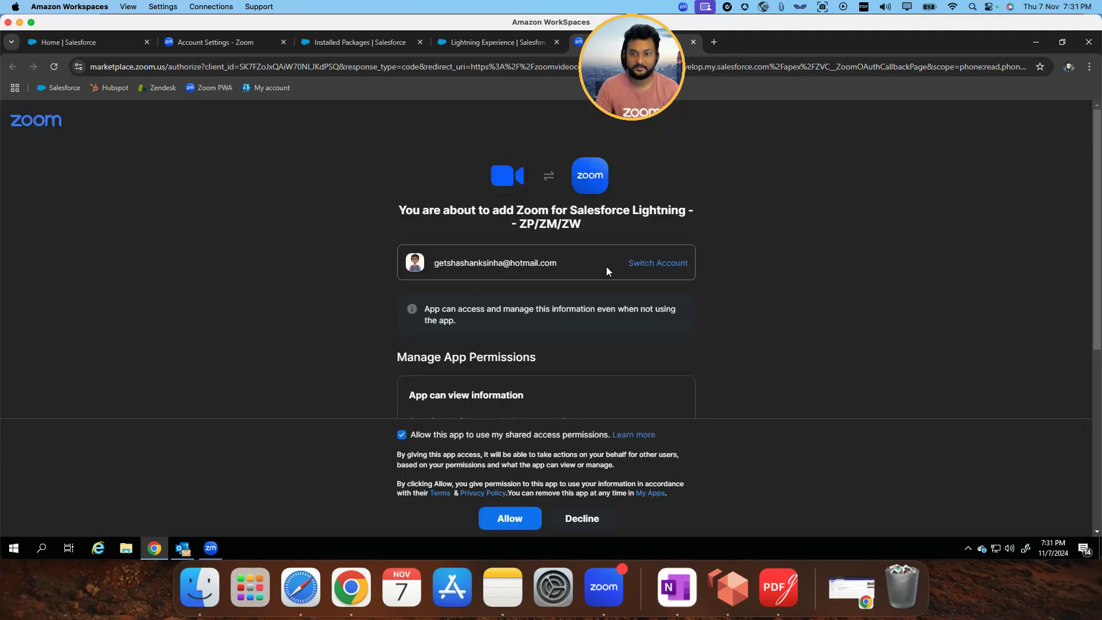
click(523, 517)
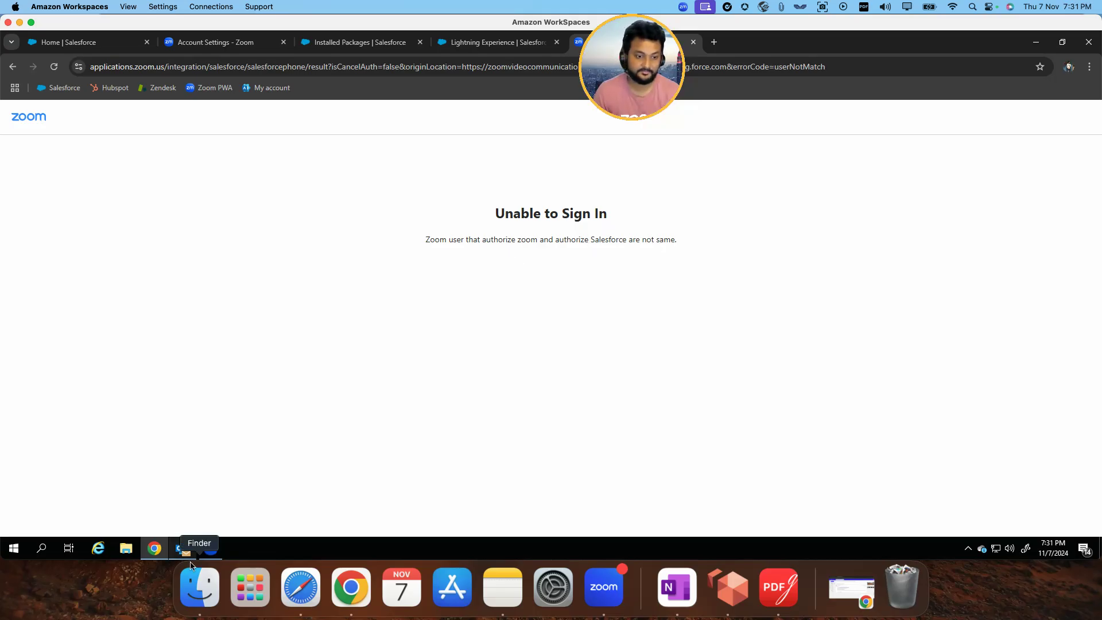
Switch to the Zoom Workplace desktop app, sign in with the account password, and return to the browser
click(218, 552)
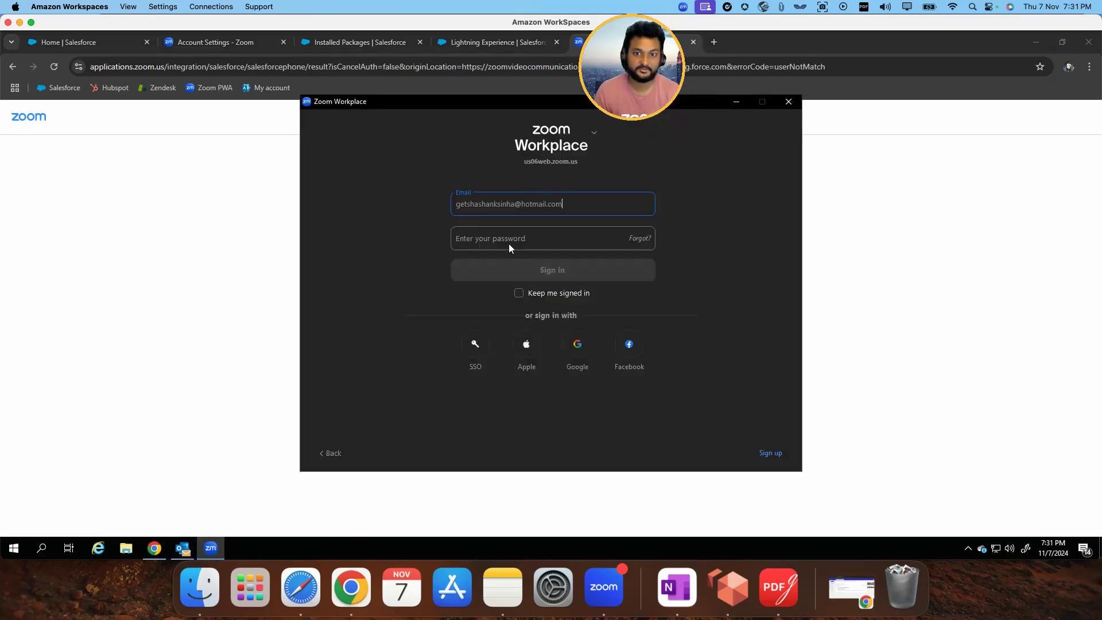
click(513, 238)
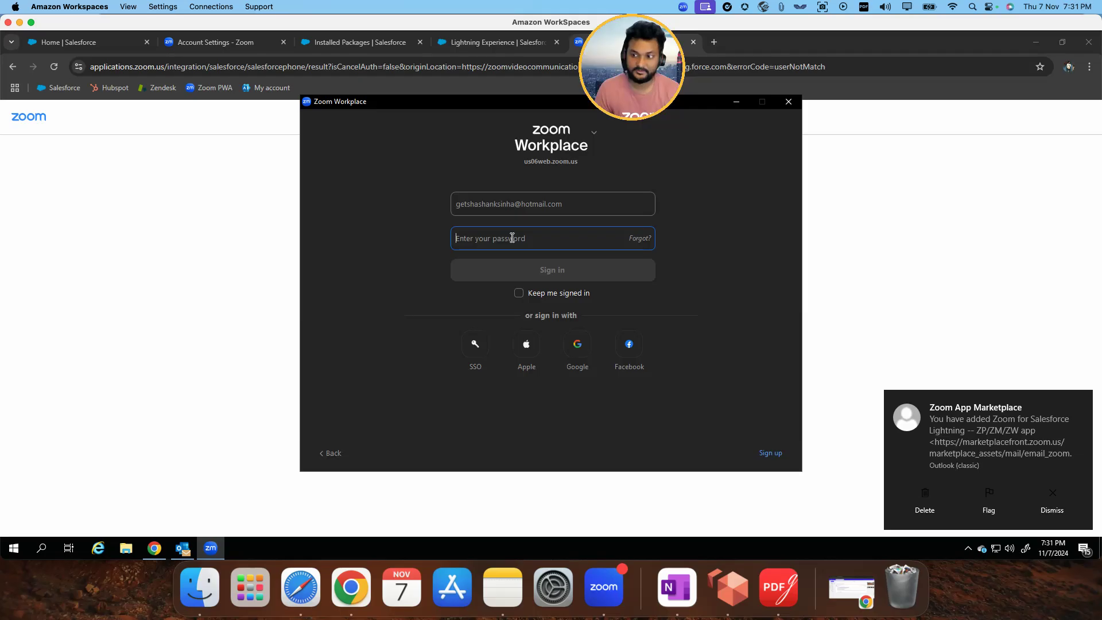
text(*)
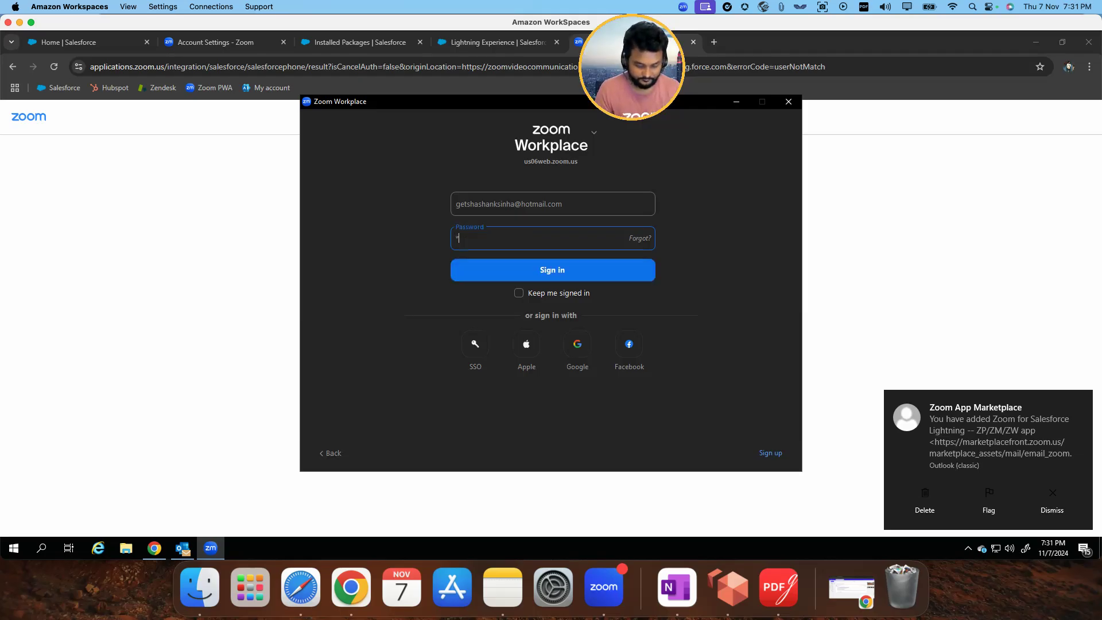
key(BackSpace)
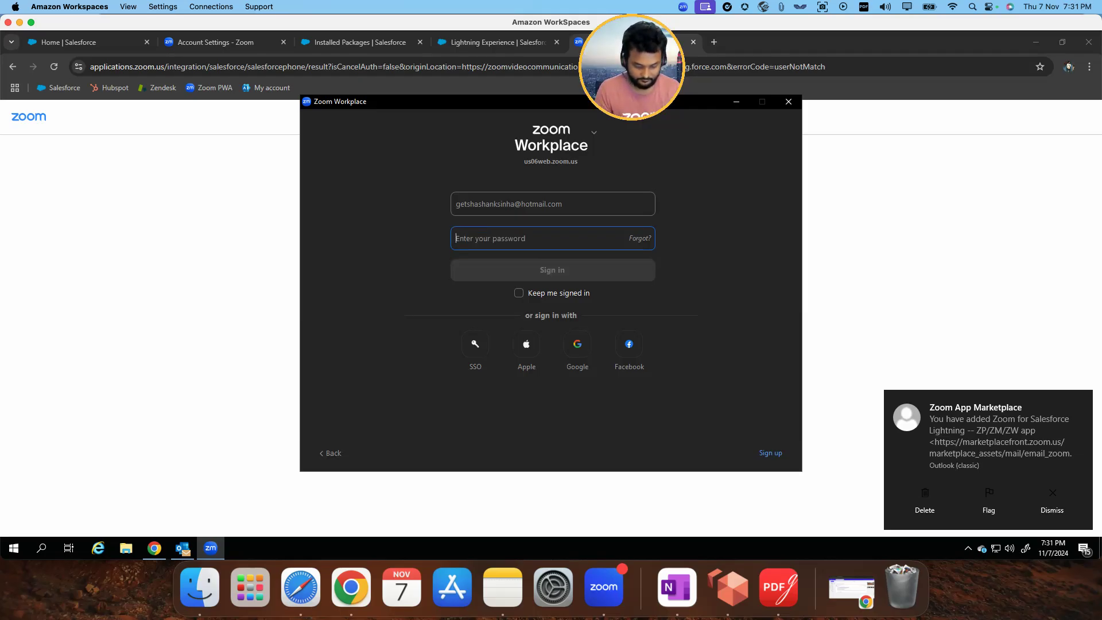
text(************)
key(Return)
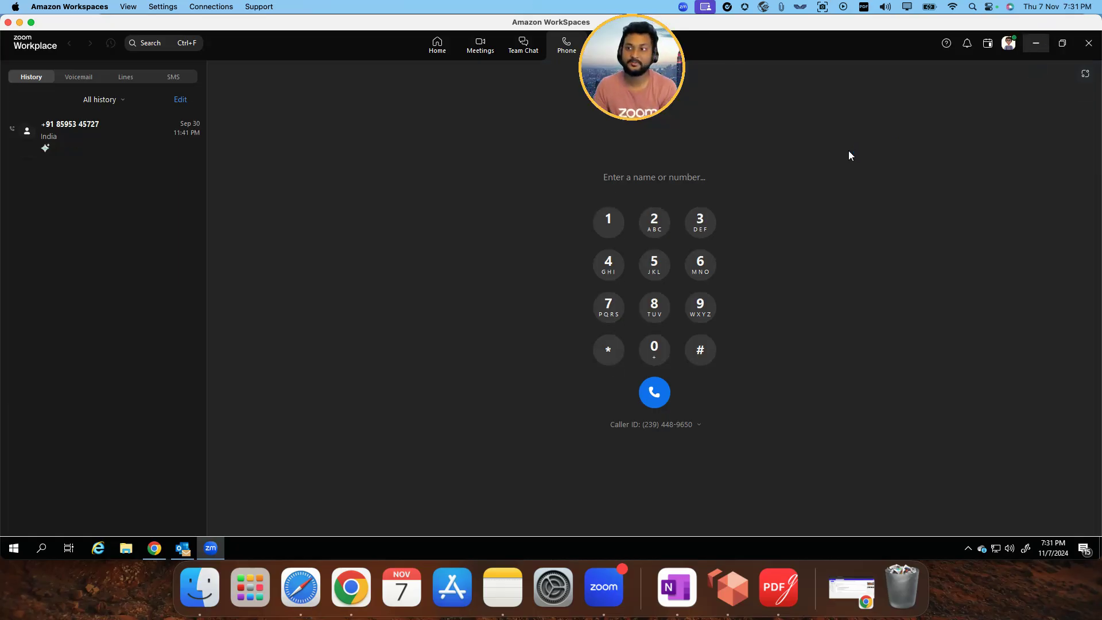
click(1033, 43)
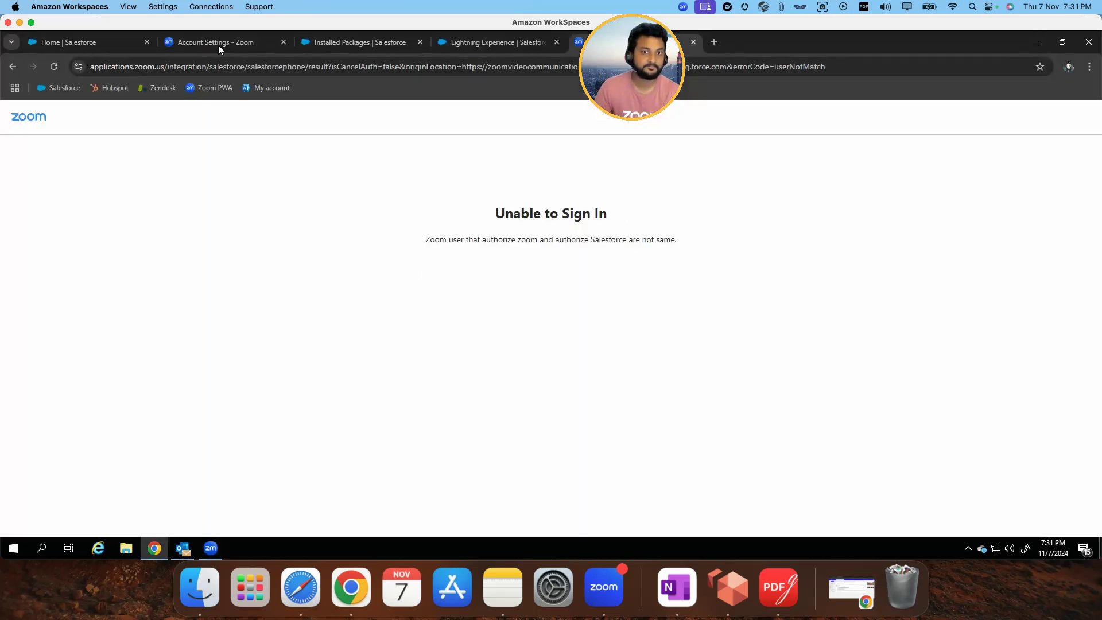
Close the authorization result page, authorize Zoom Phone again from Zoom App Marketplace, and allow Zoom Integrations Oauth access in Salesforce
drag(632, 70, 871, 106)
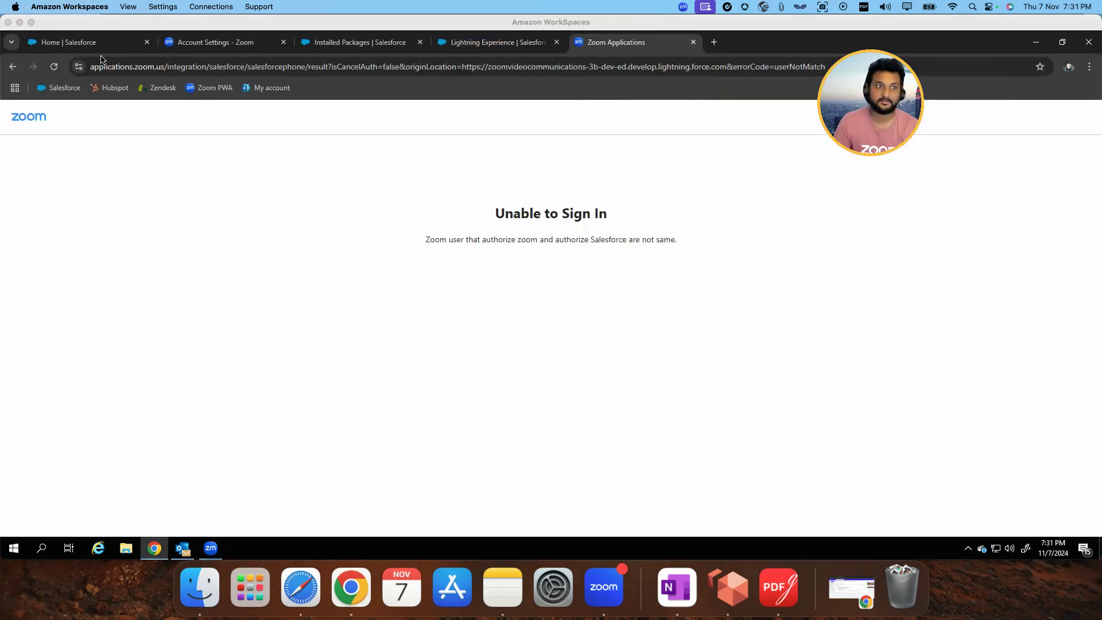
click(18, 69)
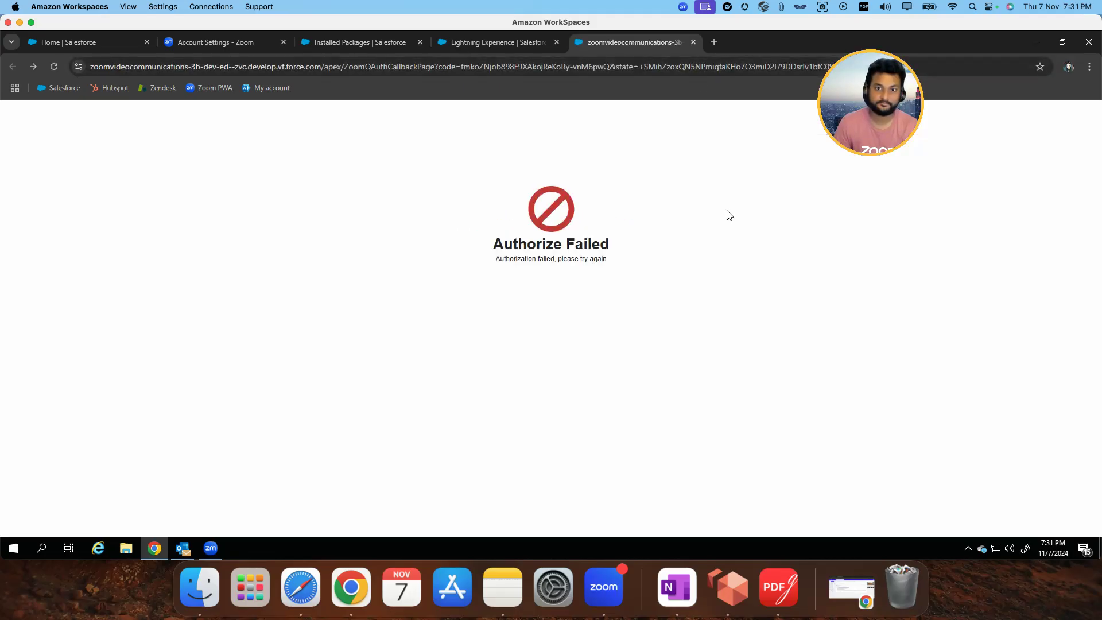
click(693, 42)
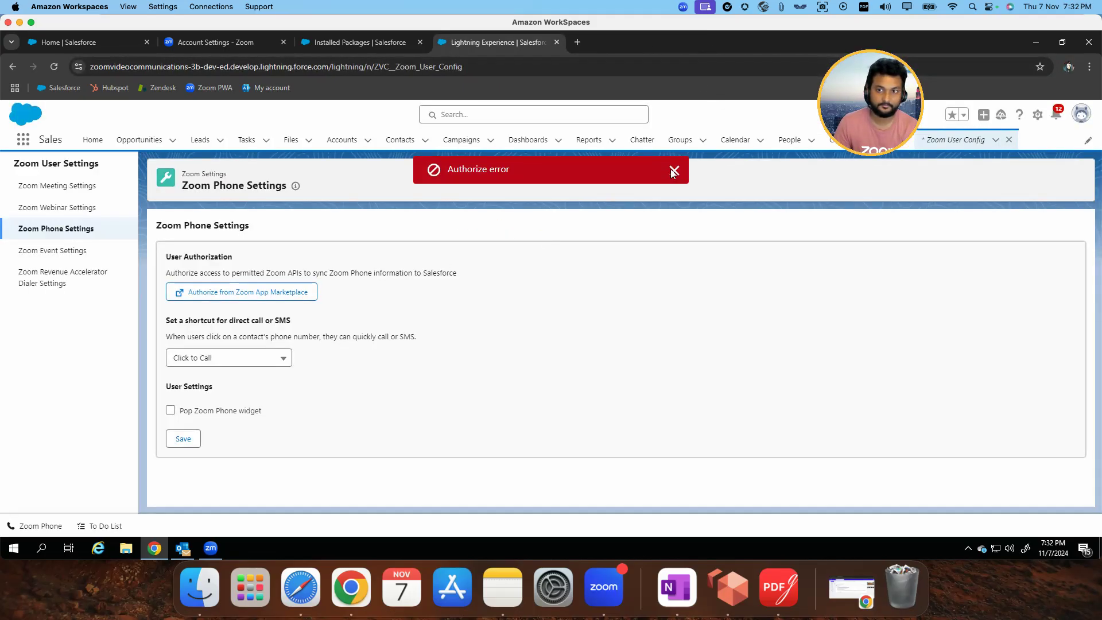
click(230, 293)
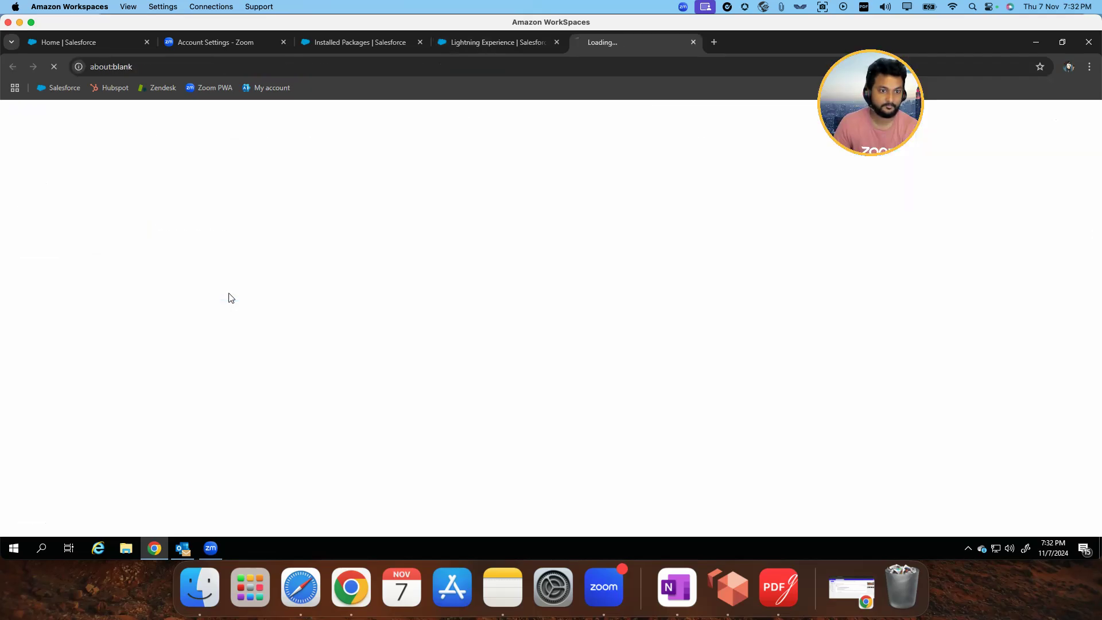
drag(870, 103, 958, 242)
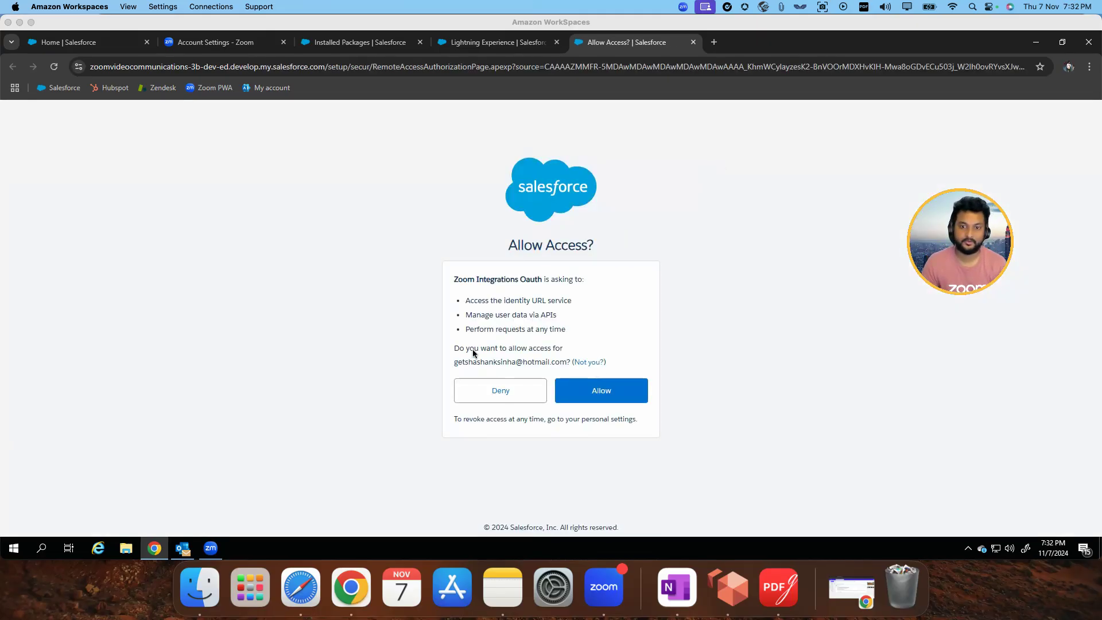
drag(453, 348, 561, 349)
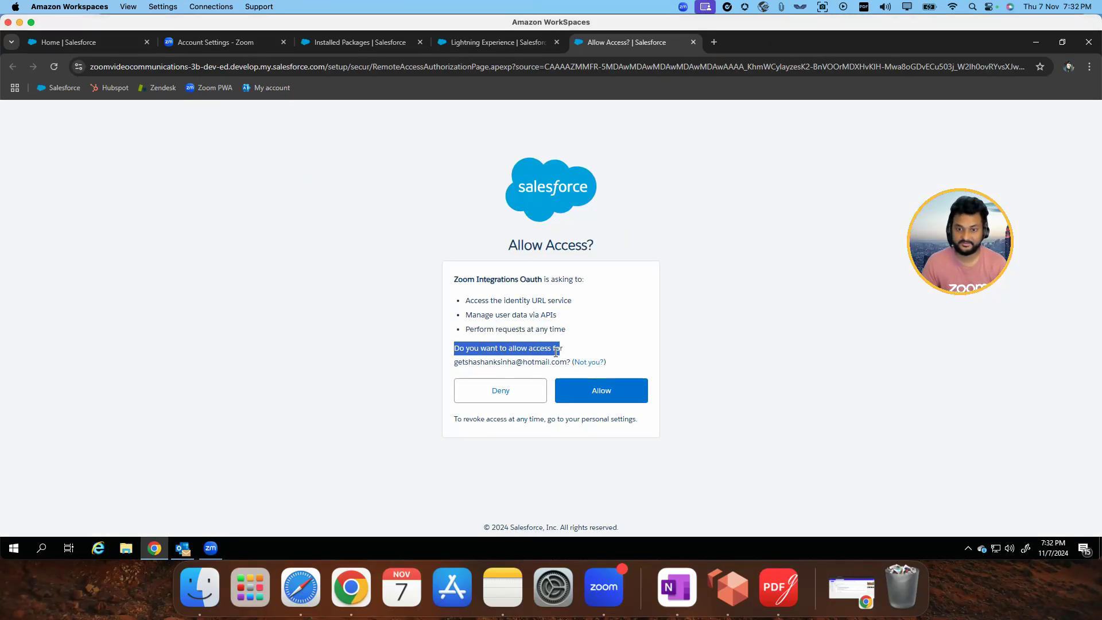
click(523, 368)
click(597, 395)
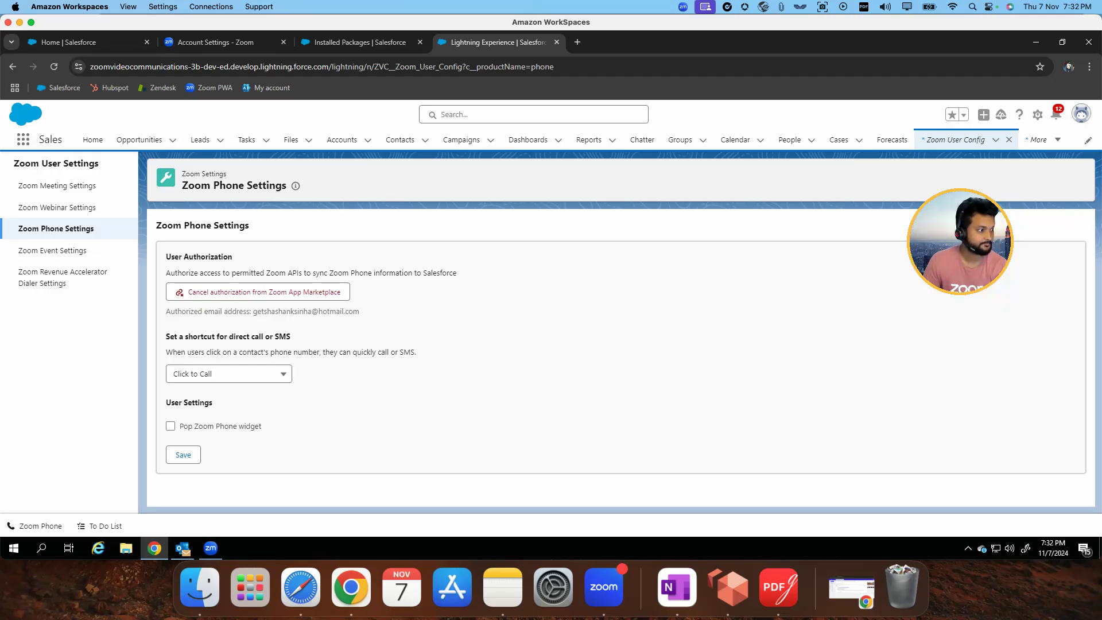
Open the Zoom Phone utility to check whether its softphone loads, and minimize it again
click(41, 530)
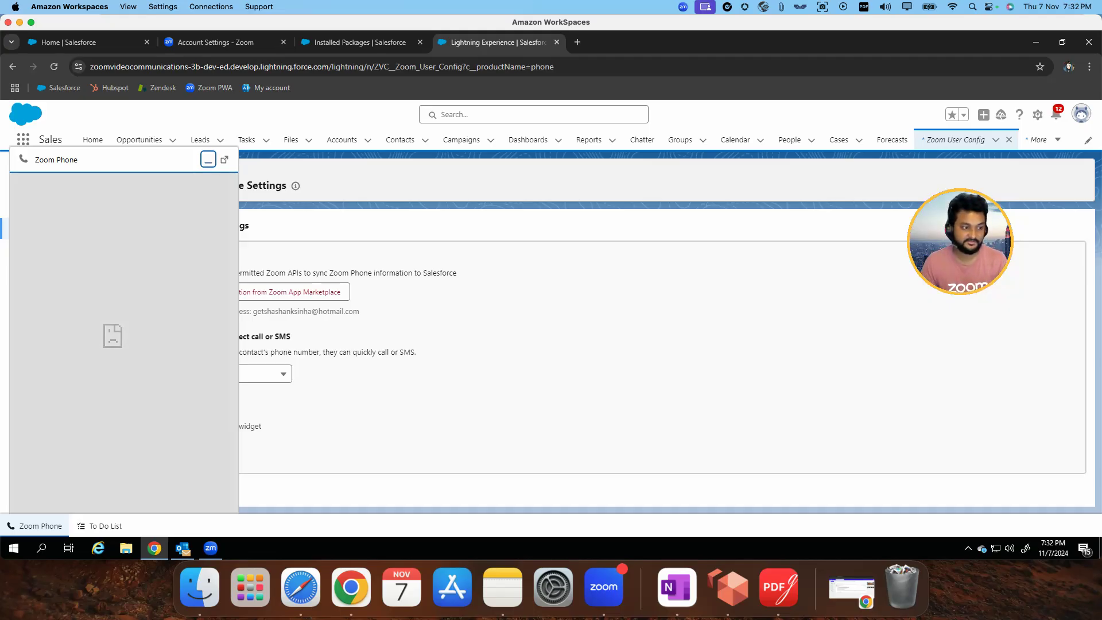
click(188, 329)
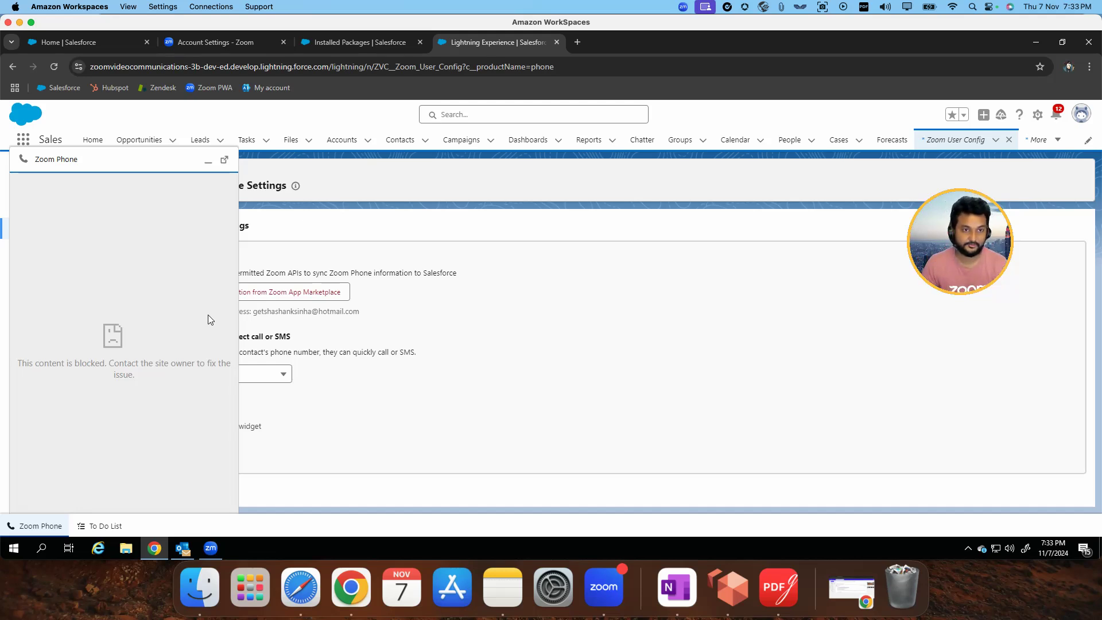
click(208, 161)
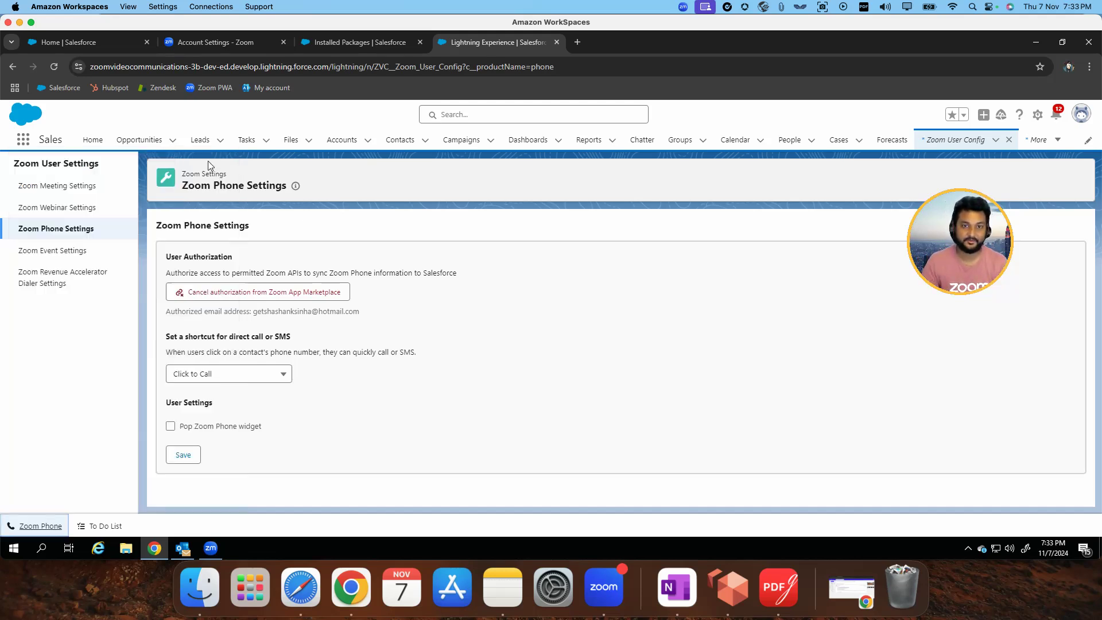
Return to Salesforce Setup, search its settings for "trusted", and open Trusted URLs
click(360, 43)
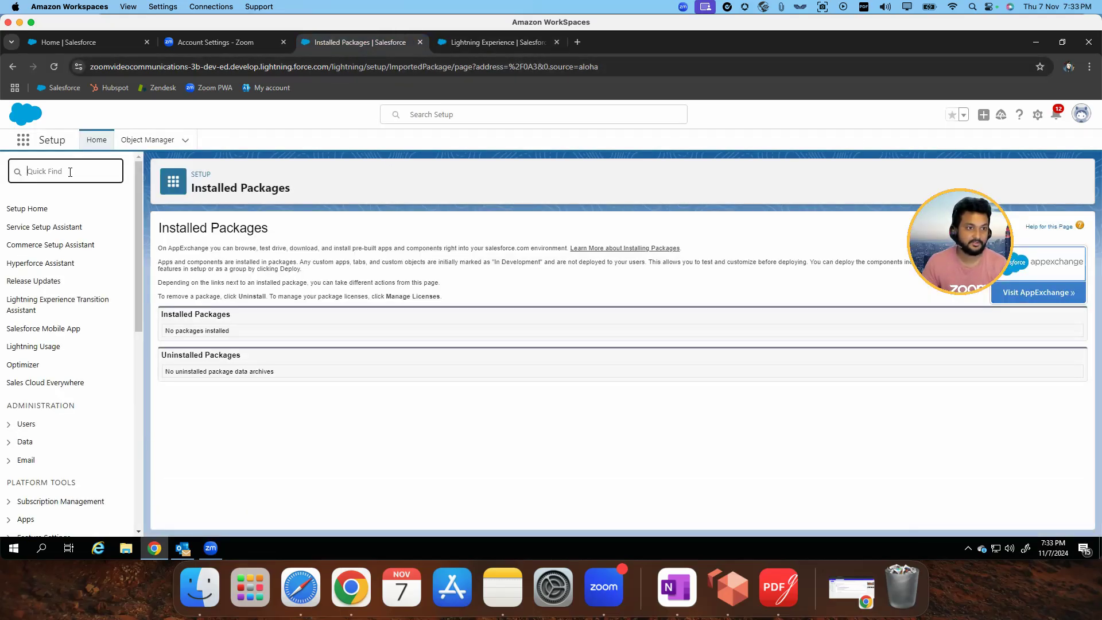
text(t)
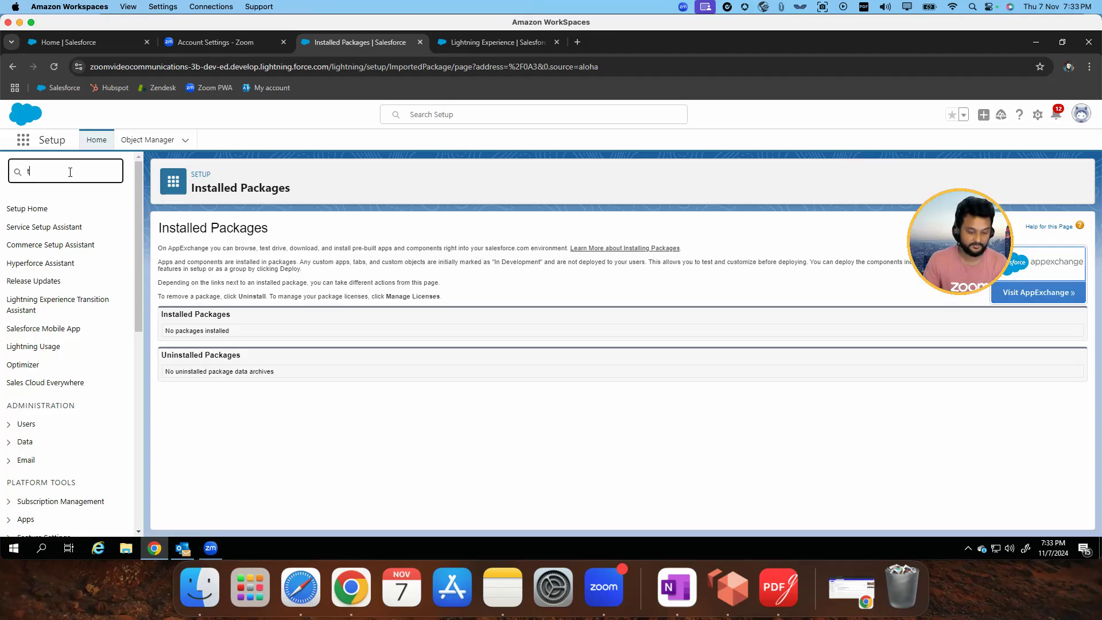
text(rusted)
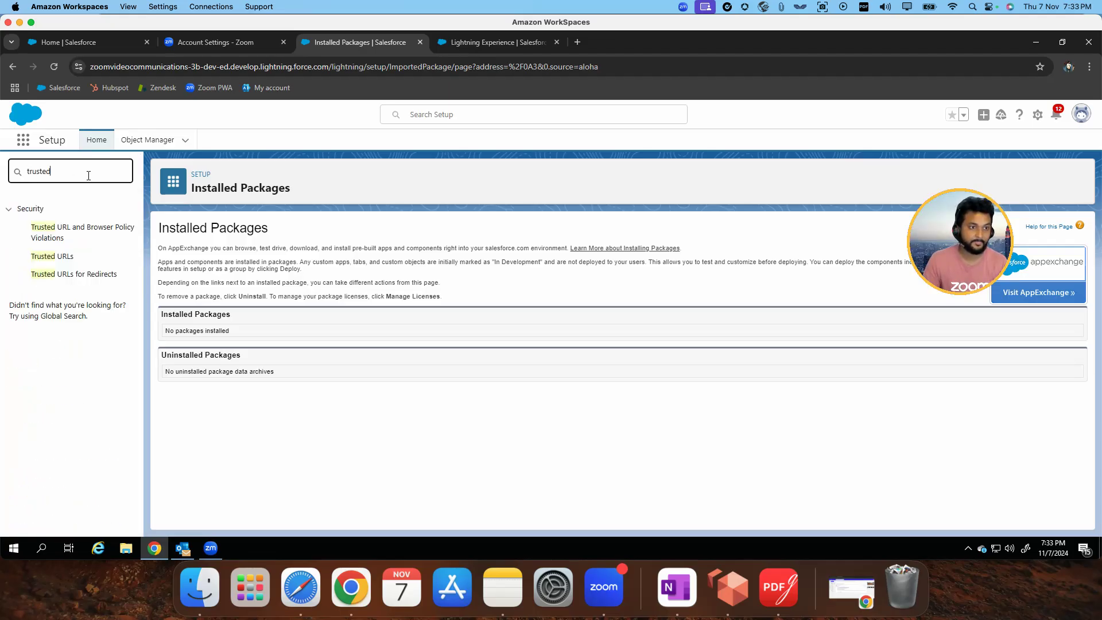
click(66, 258)
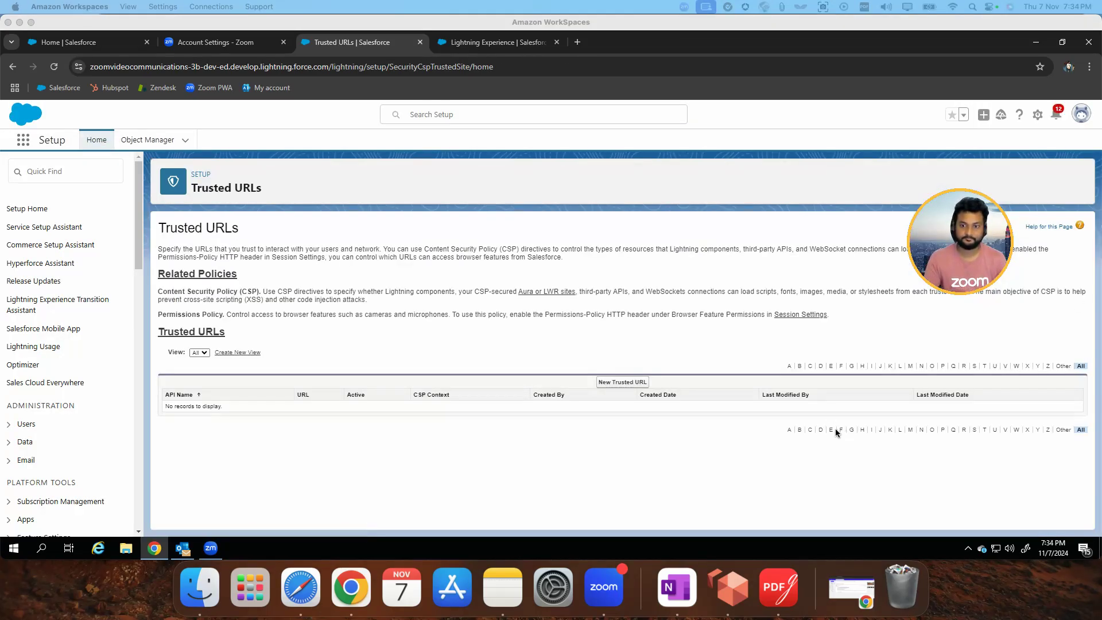
click(621, 383)
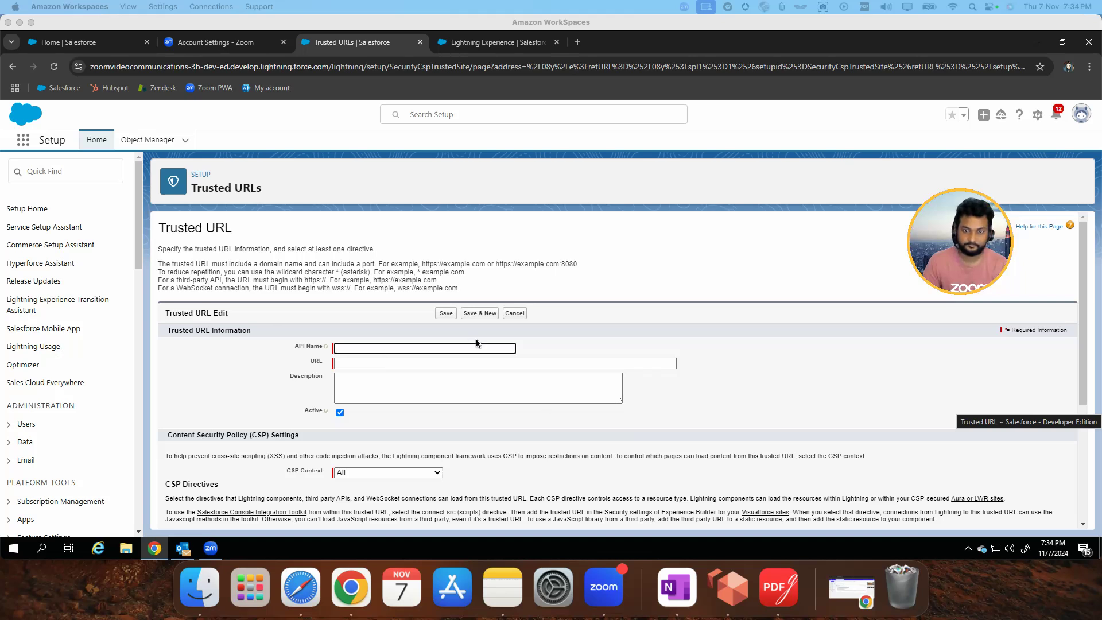
click(352, 362)
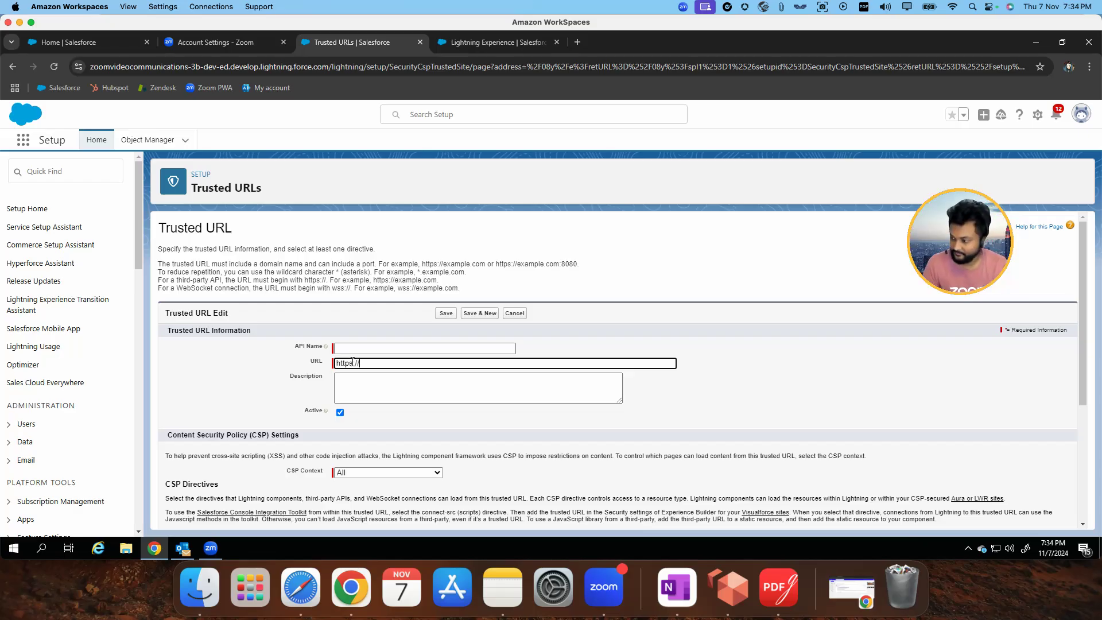
text(https://applicat)
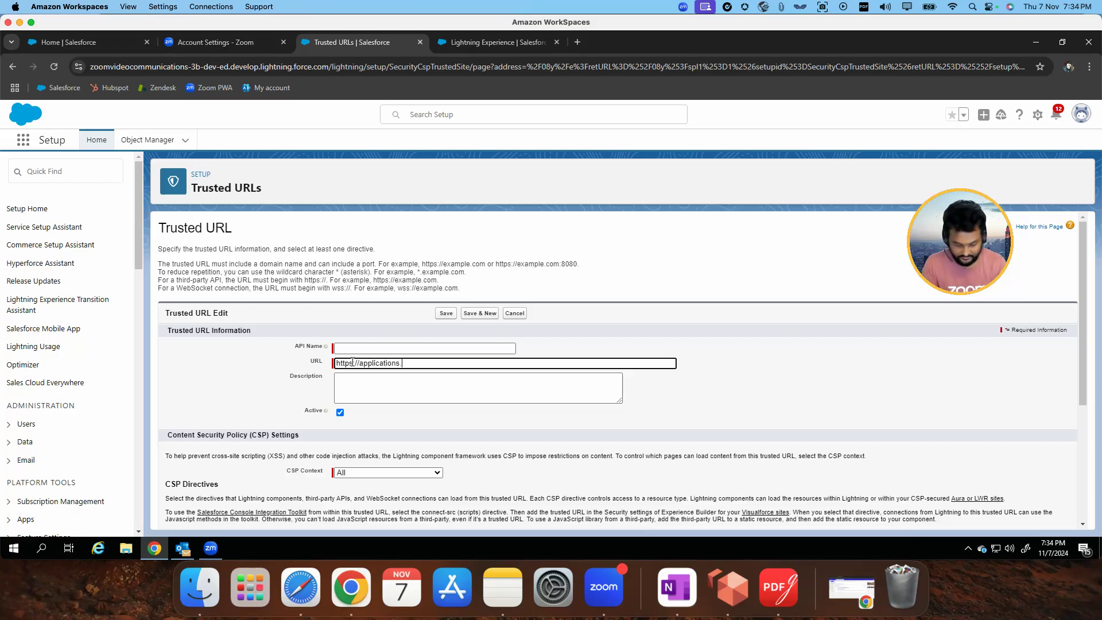
text(ions.zoom.us)
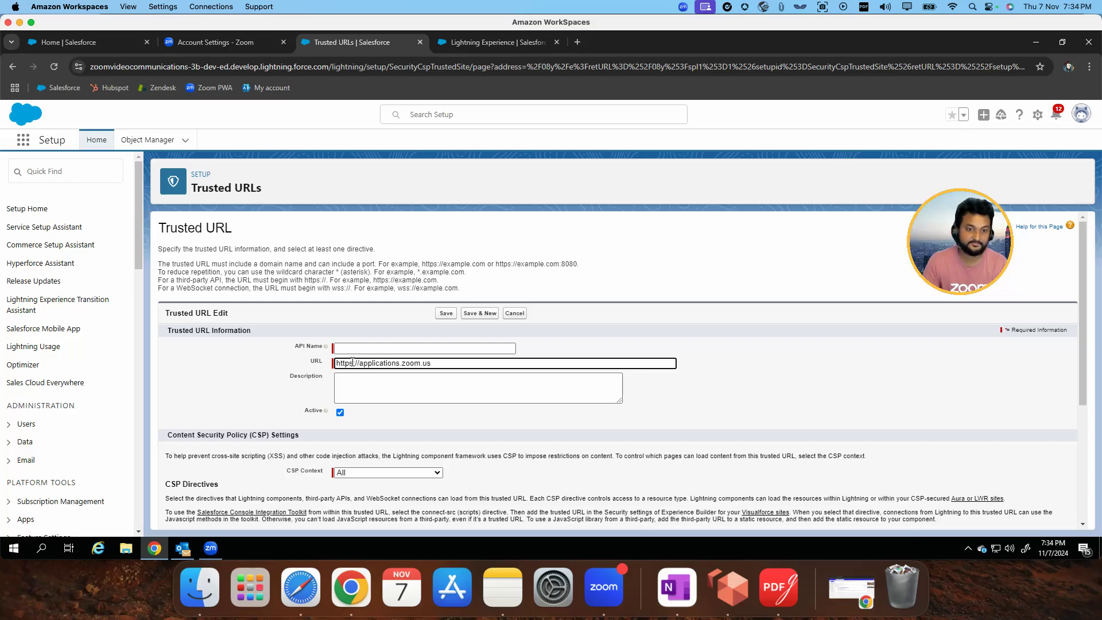
click(352, 348)
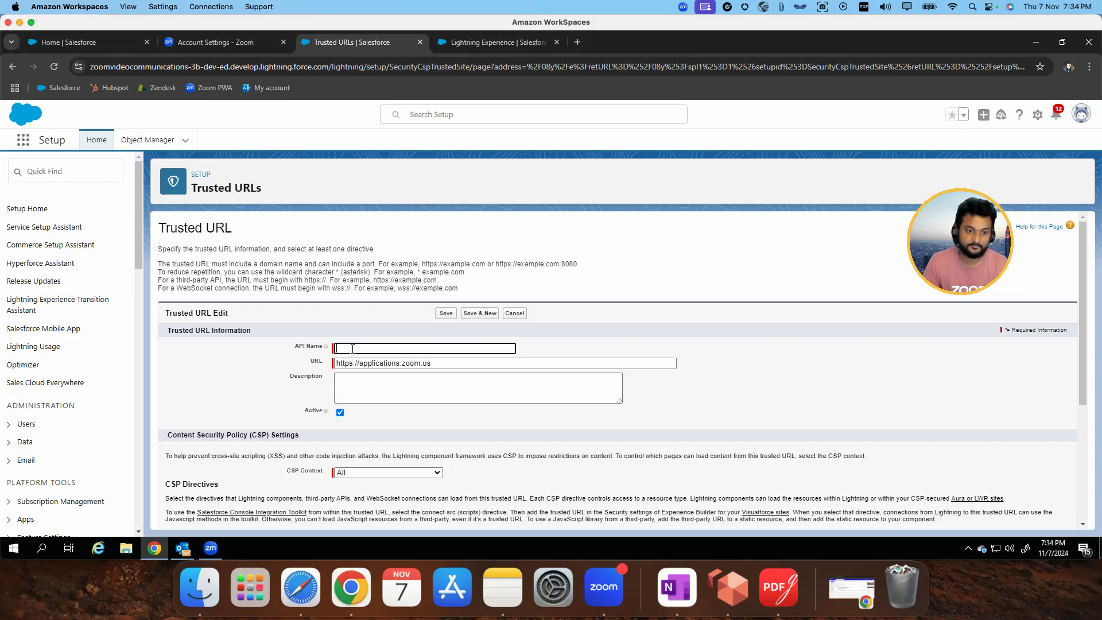
text(Zoom Phone)
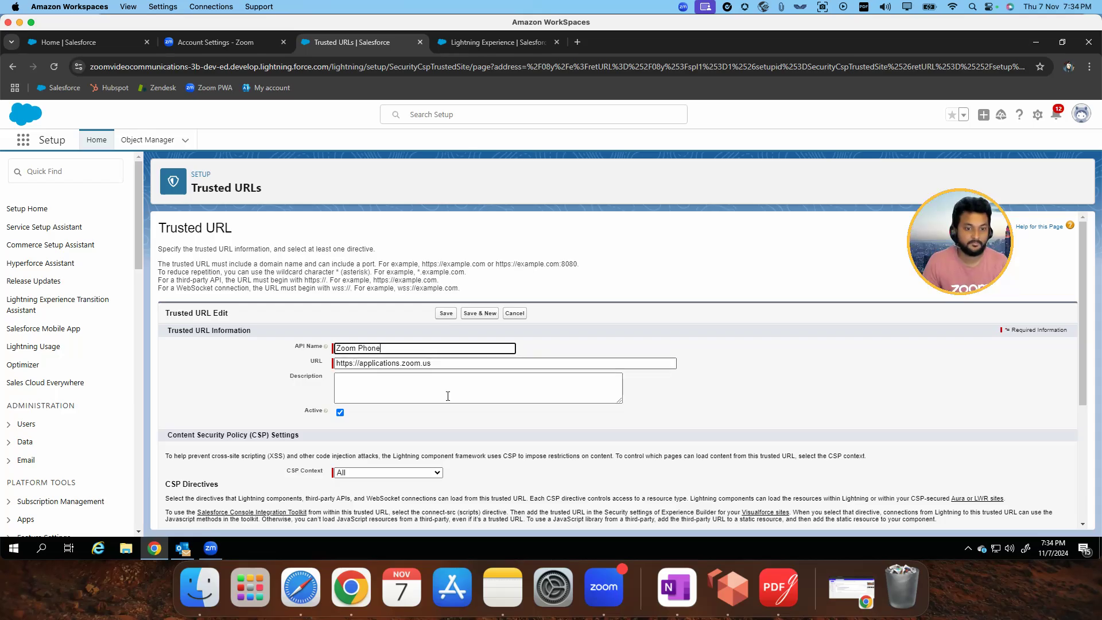
scroll(450, 397, down, 4)
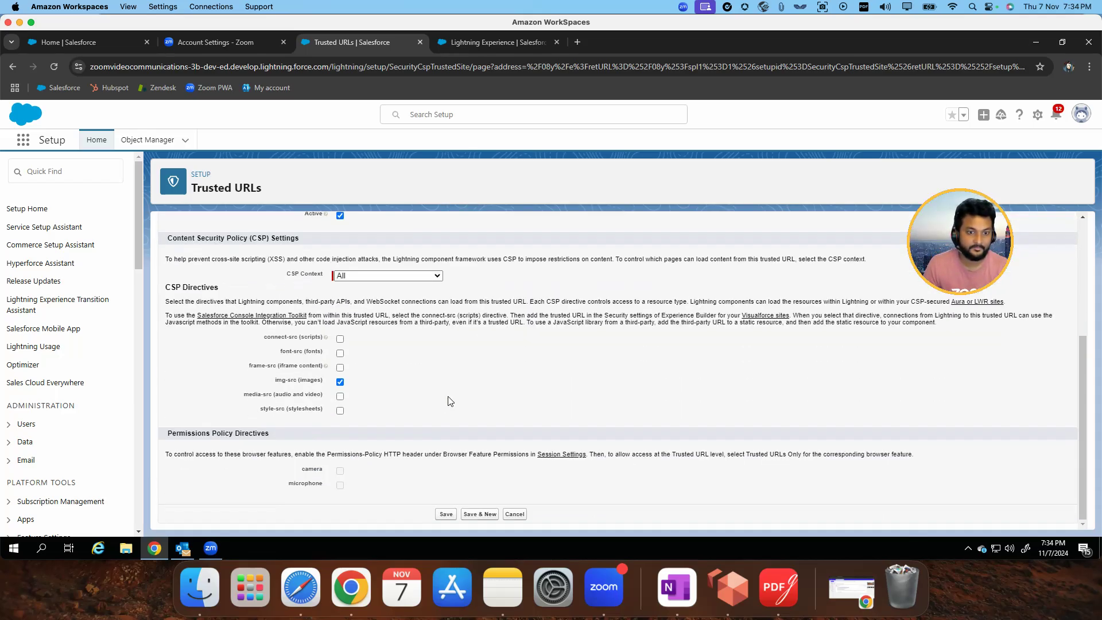
click(446, 514)
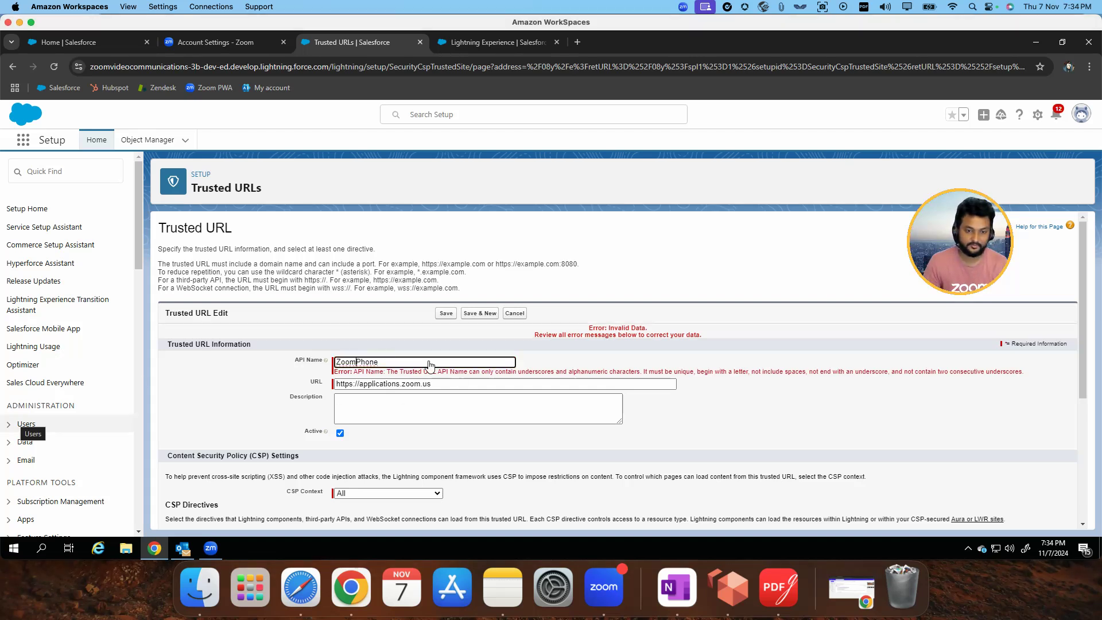
click(431, 363)
click(446, 314)
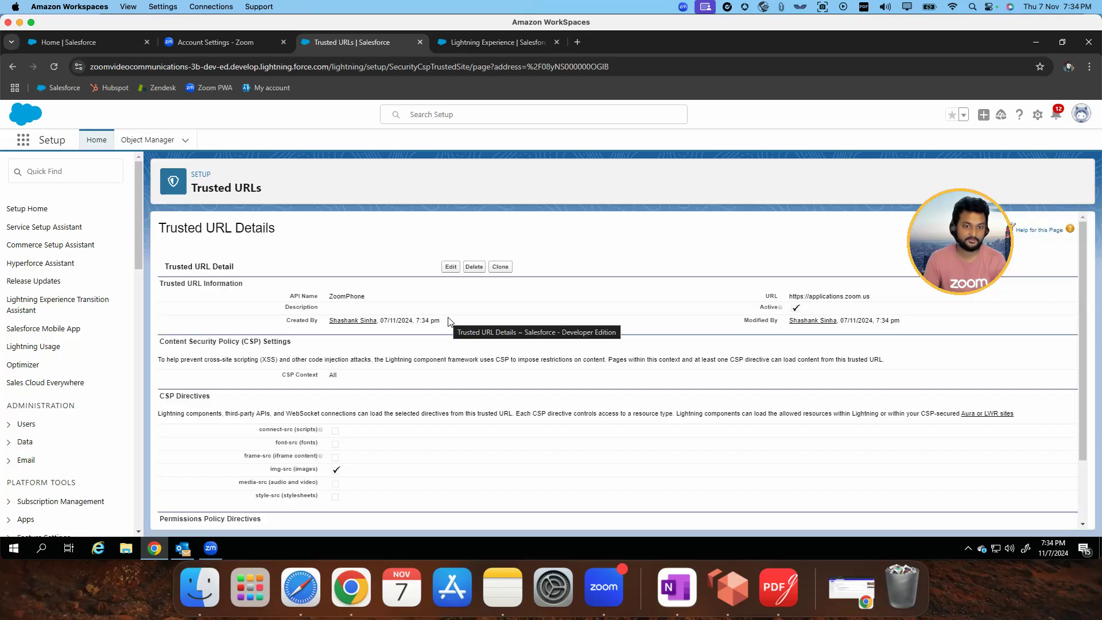
Reload the Zoom Phone settings page and check whether the Zoom Phone softphone loads, minimizing it again
click(53, 68)
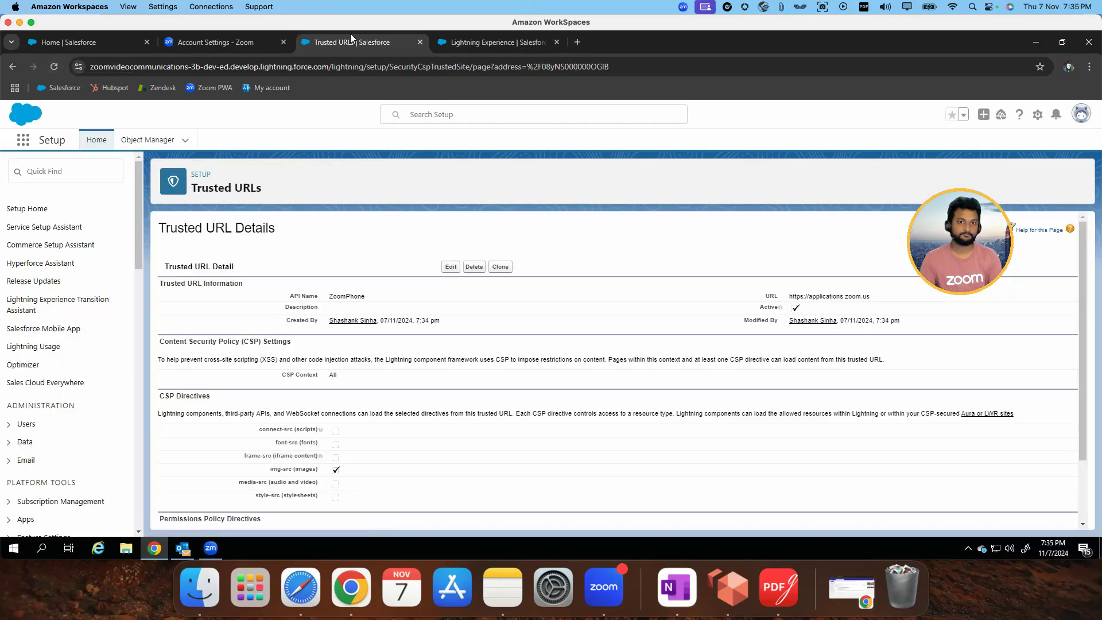
click(492, 43)
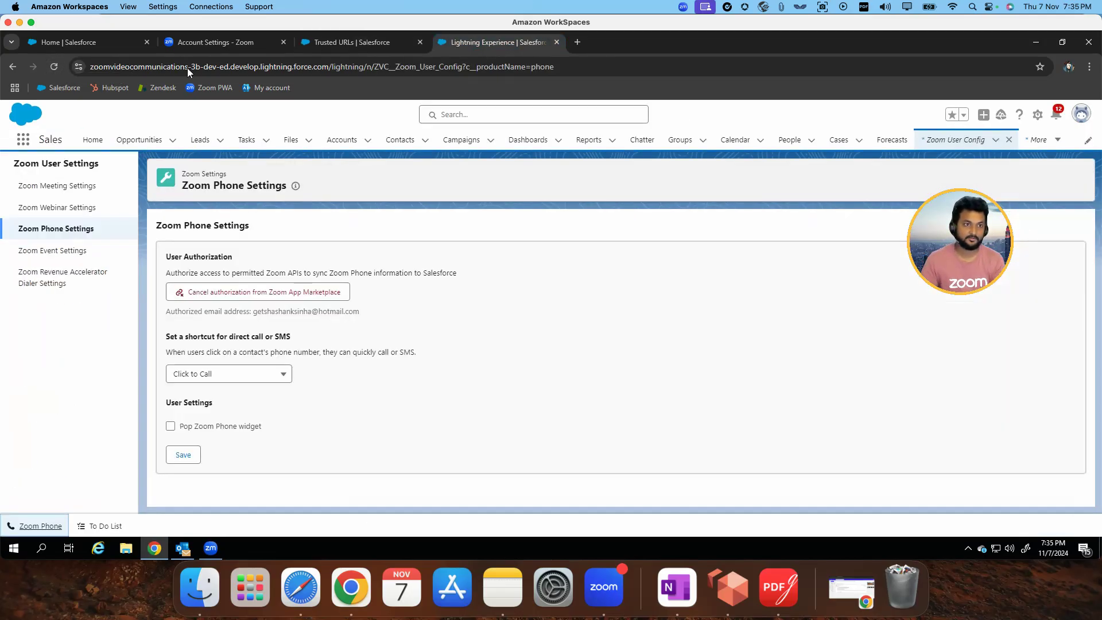
click(54, 67)
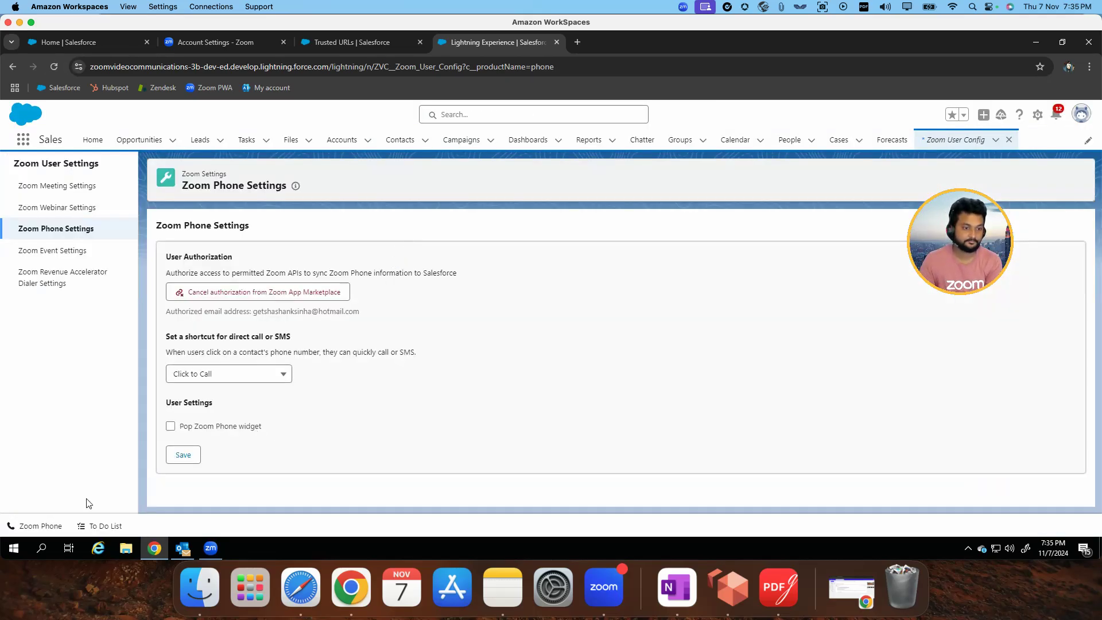
click(47, 527)
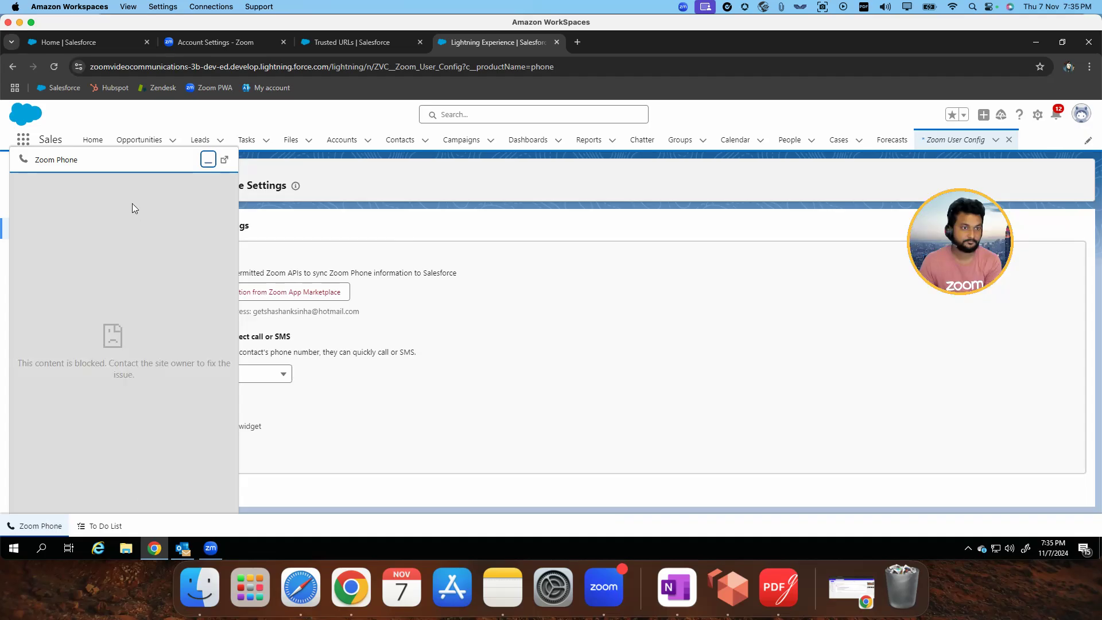
click(208, 160)
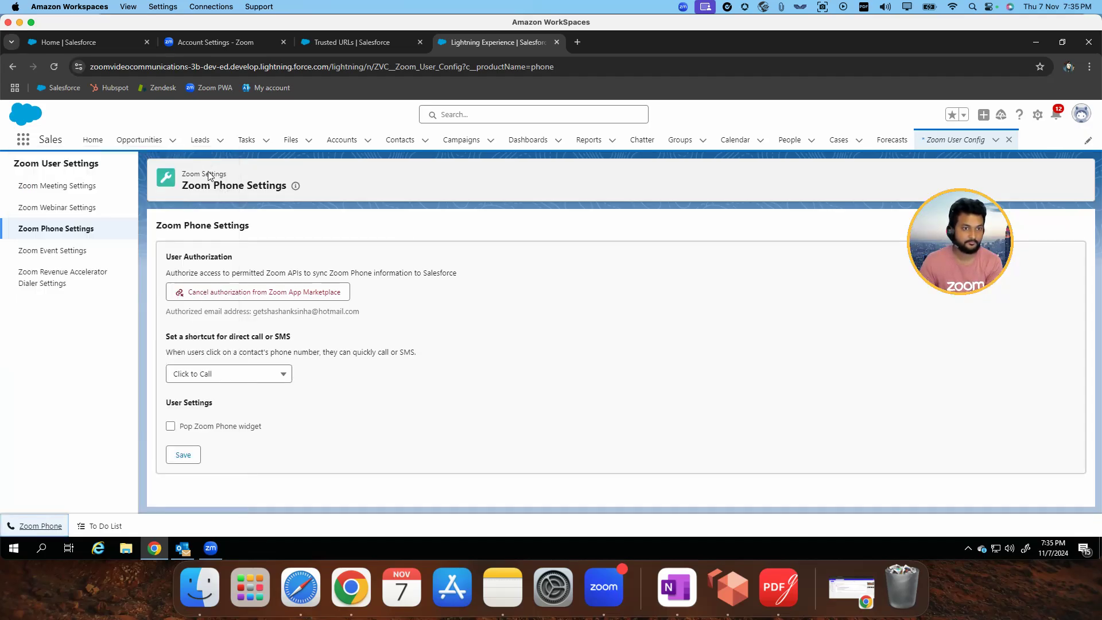
click(52, 68)
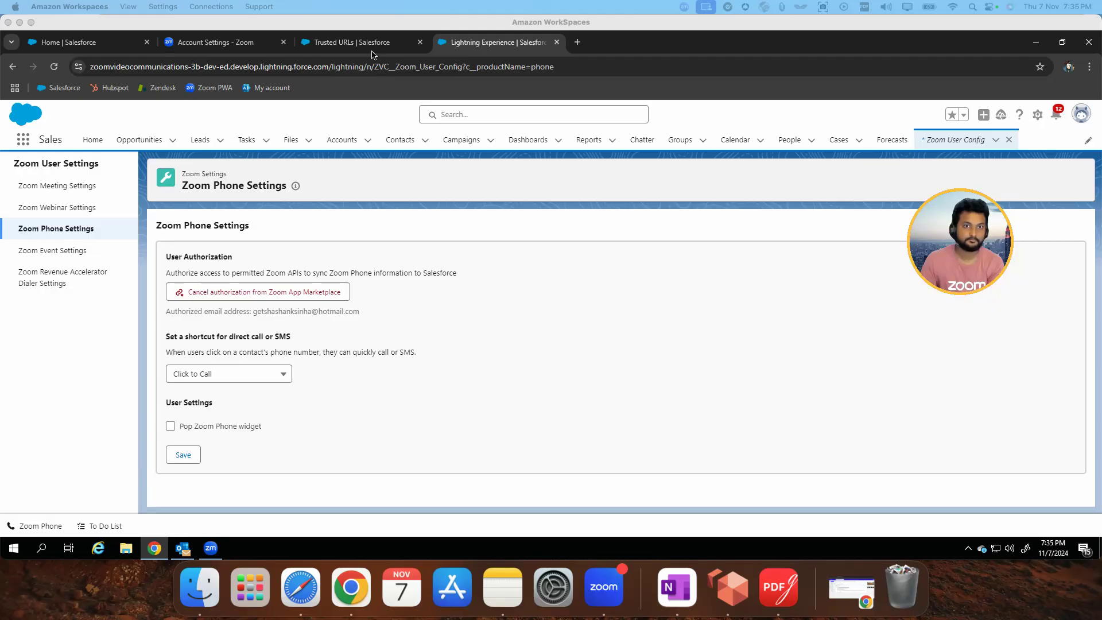
Return to the trusted URL's edit form and change its API name to zoom
click(370, 49)
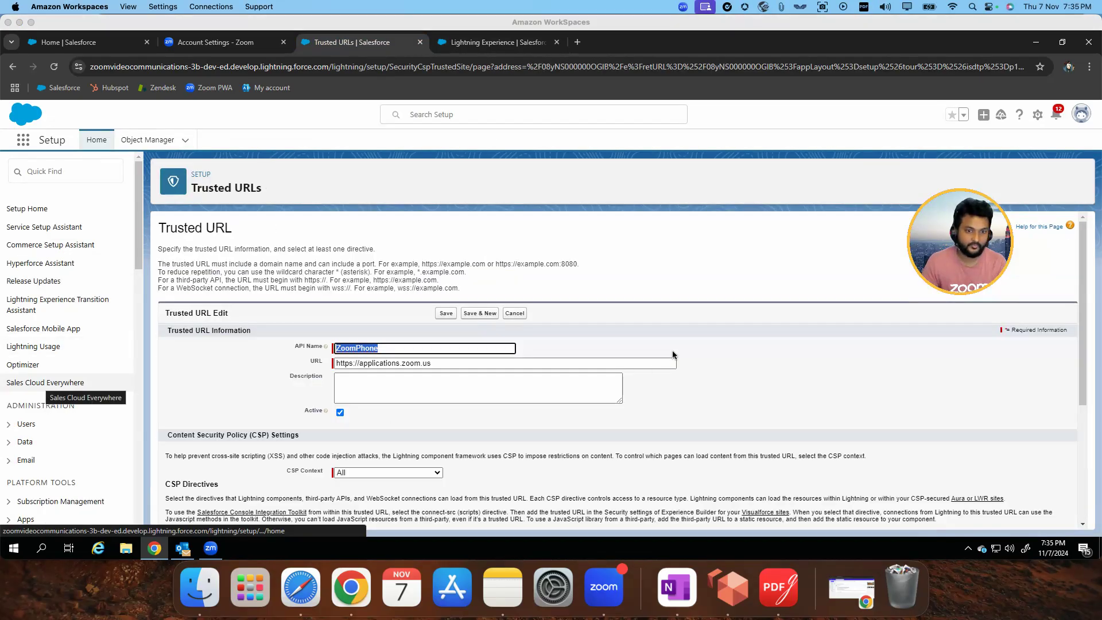
click(457, 352)
text(zoo)
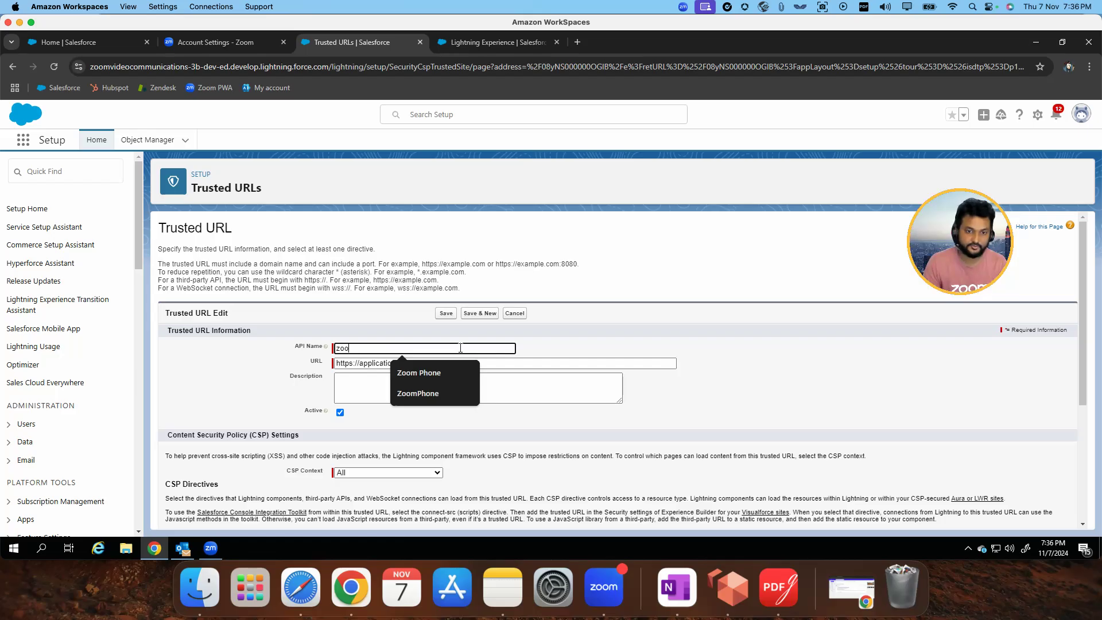
text(m)
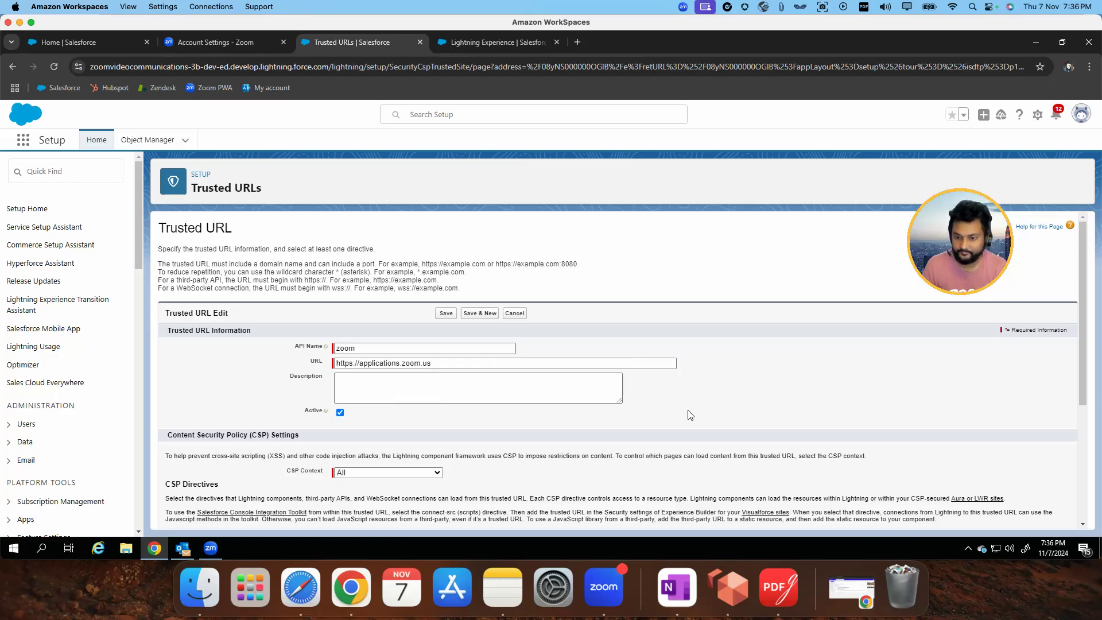
Enable the connect-src, font-src, frame-src, media-src and style-src CSP directives for the trusted URL and save it
scroll(689, 413, down, 2)
scroll(692, 417, down, 2)
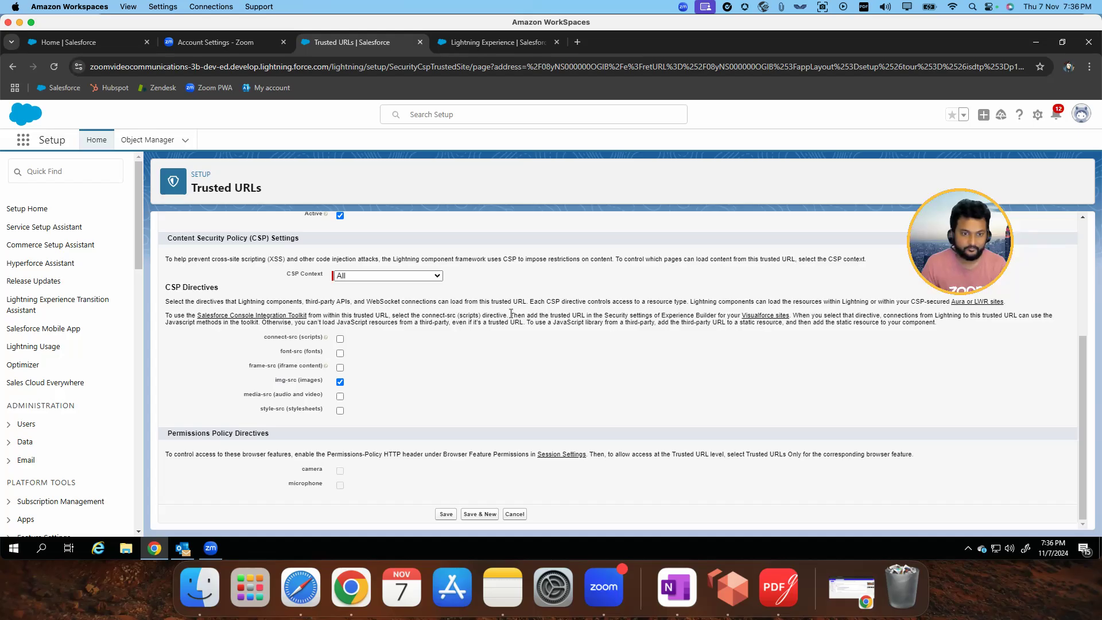
click(340, 340)
click(340, 353)
click(340, 368)
click(340, 396)
click(340, 411)
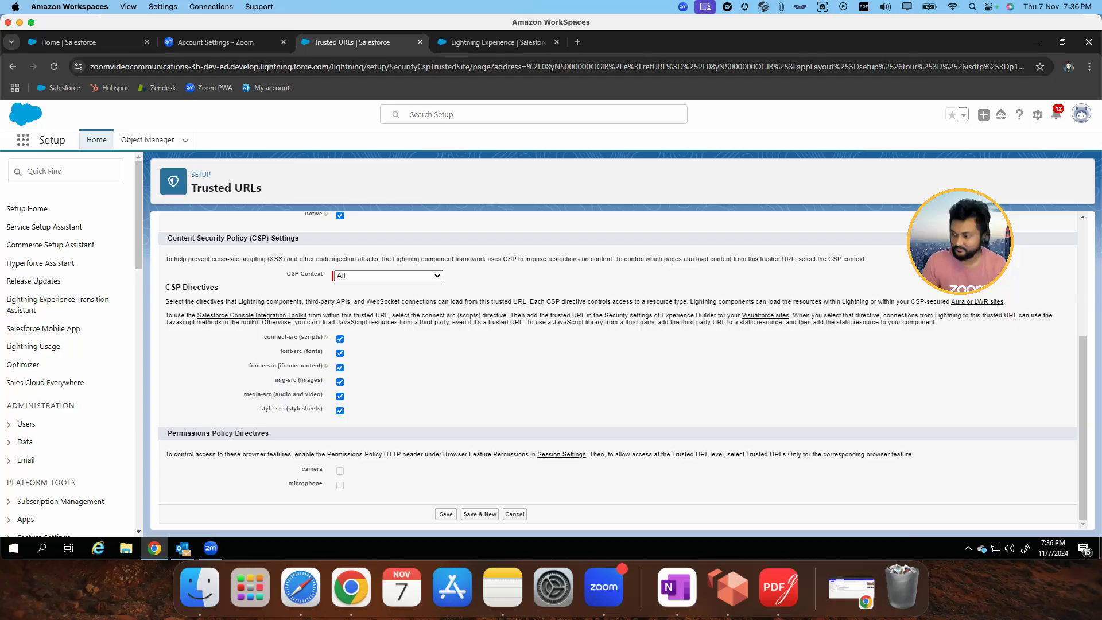
click(446, 513)
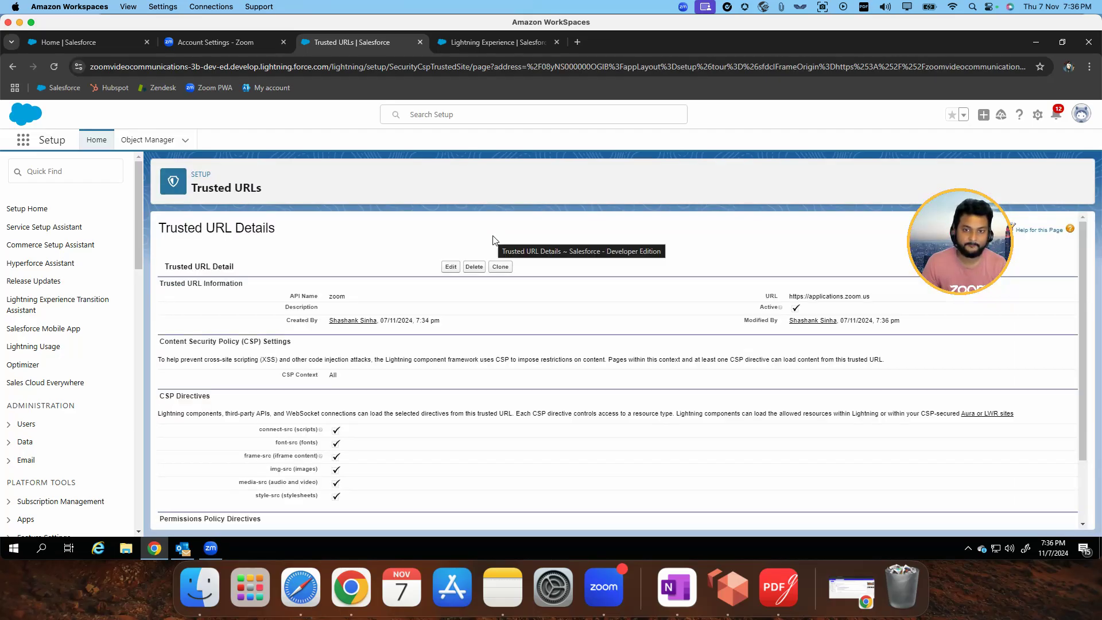
Reload the Zoom Phone settings page, open the softphone, and compare its caller ID with the one in the Zoom Workplace desktop app
click(484, 43)
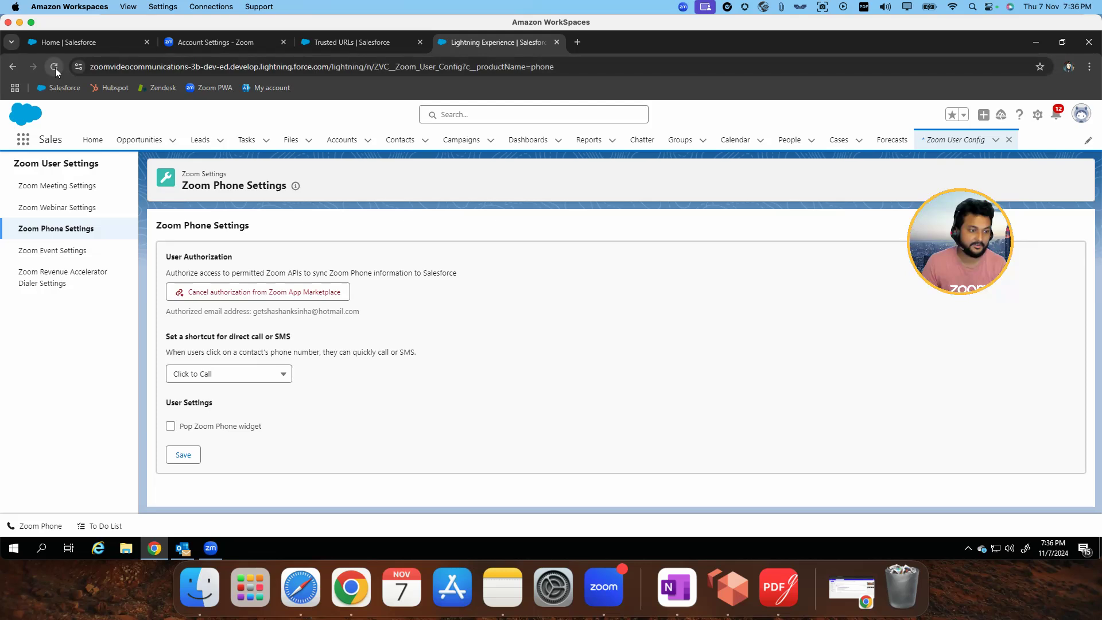
click(54, 68)
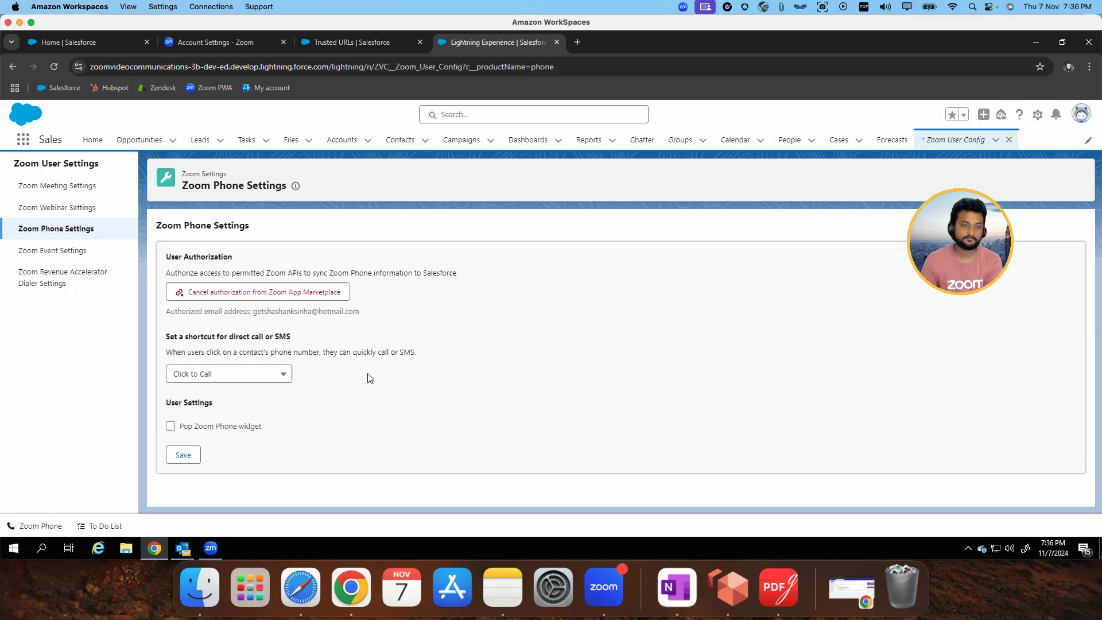
click(42, 528)
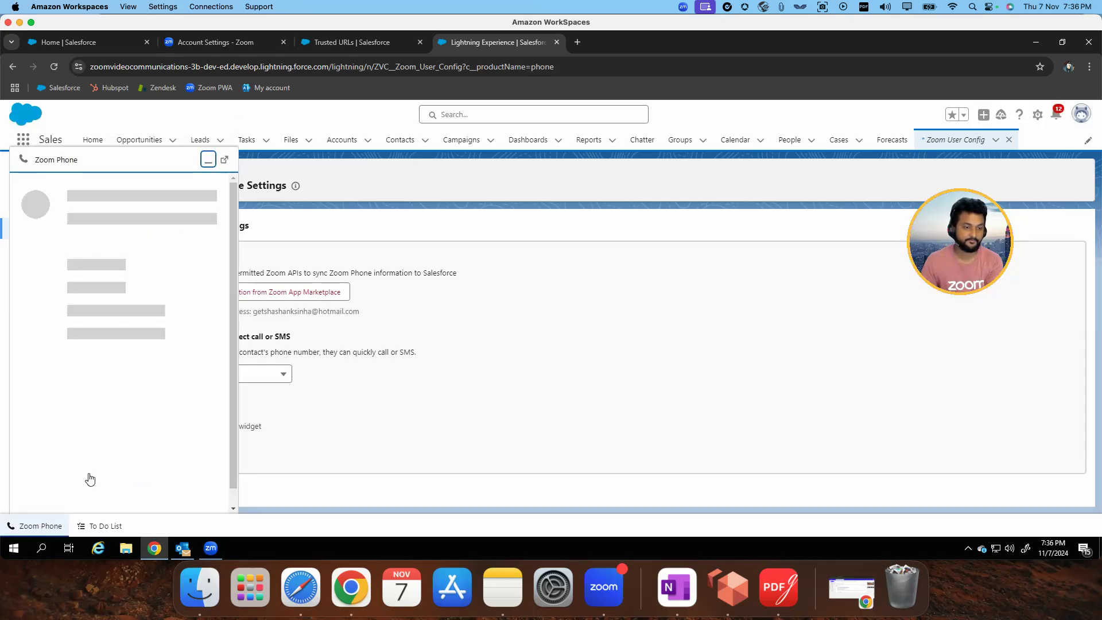
click(142, 323)
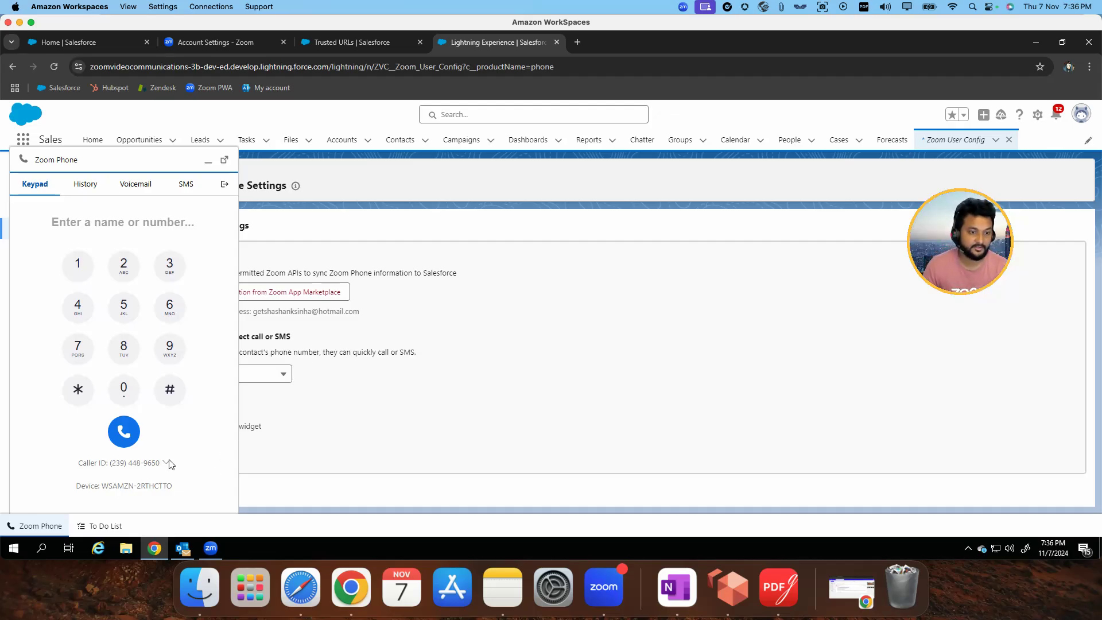
click(210, 549)
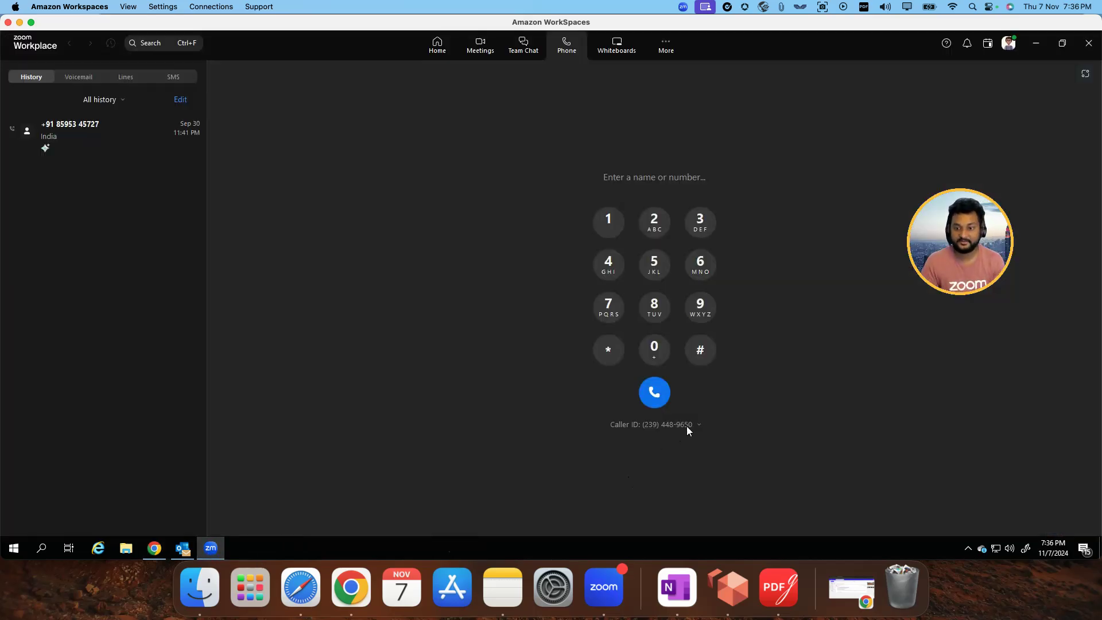
click(1035, 45)
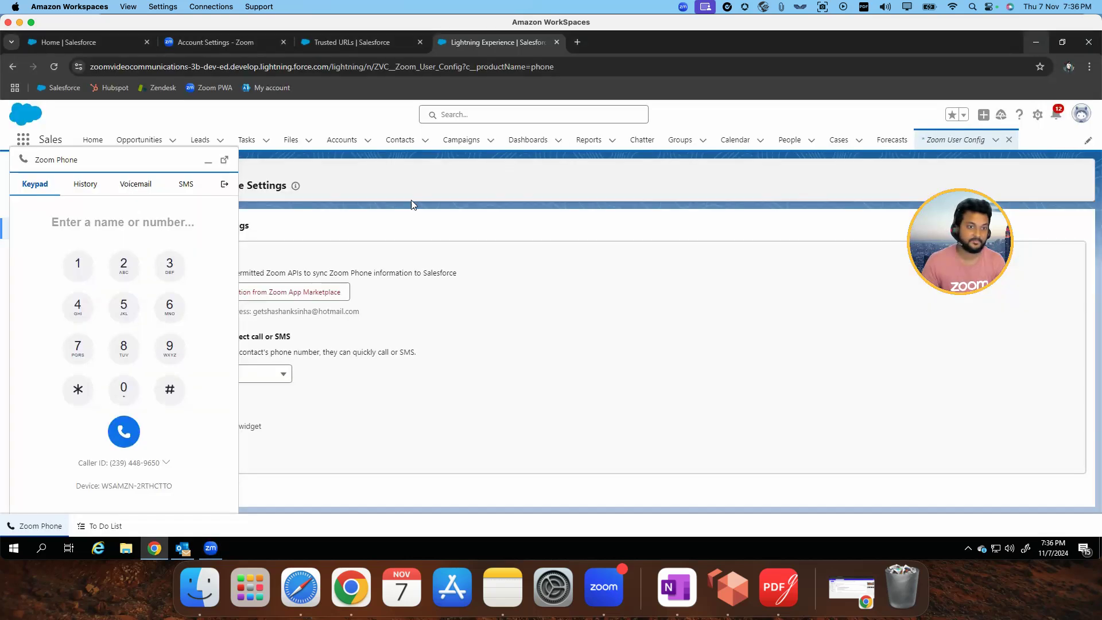
Call a mobile number from the Salesforce softphone and allow Zoom for Salesforce Lightning to always manage call controls in Zoom Workplace
click(138, 222)
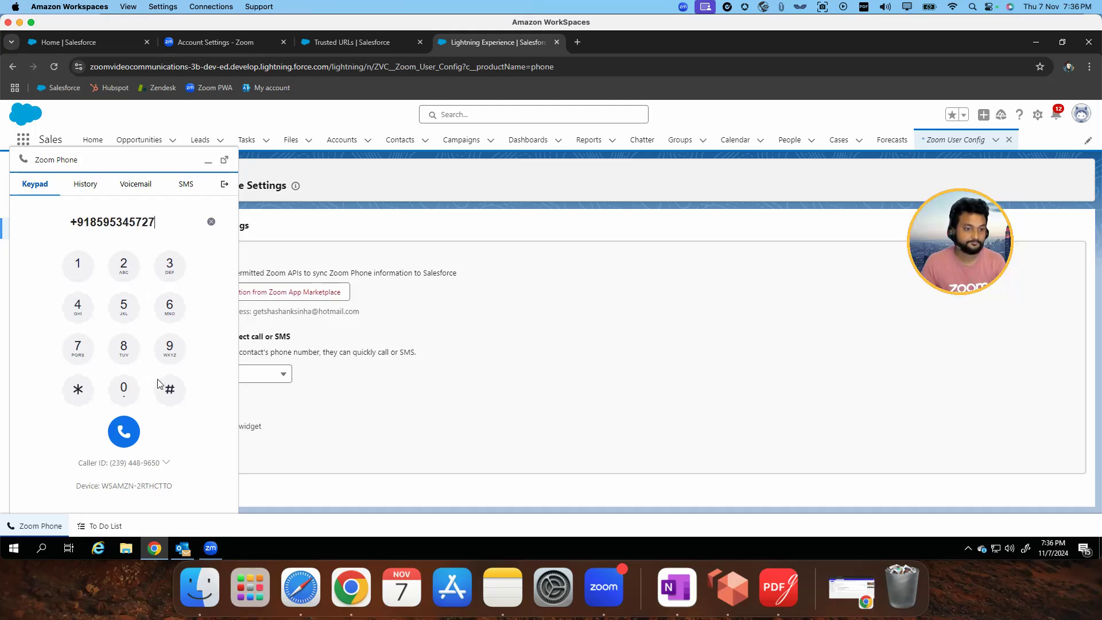
click(130, 436)
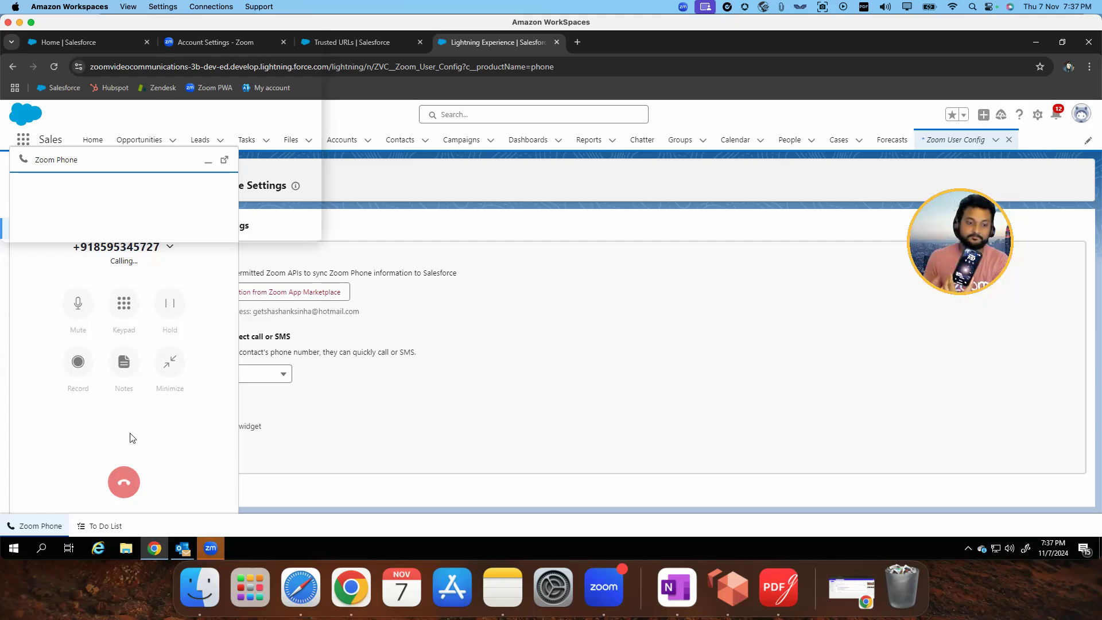
click(214, 544)
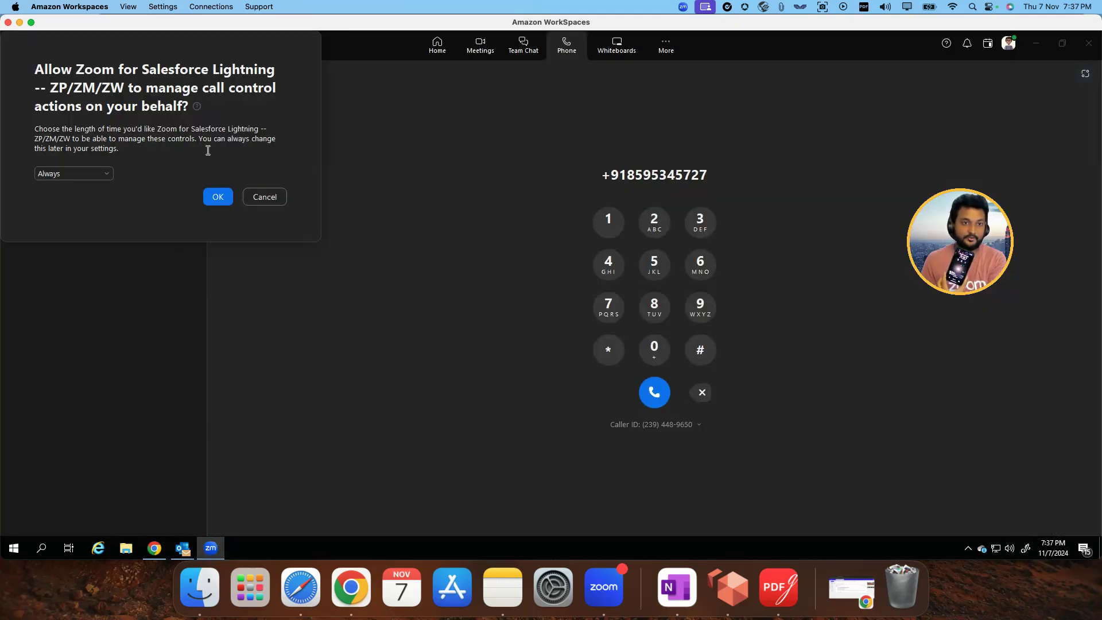
click(218, 197)
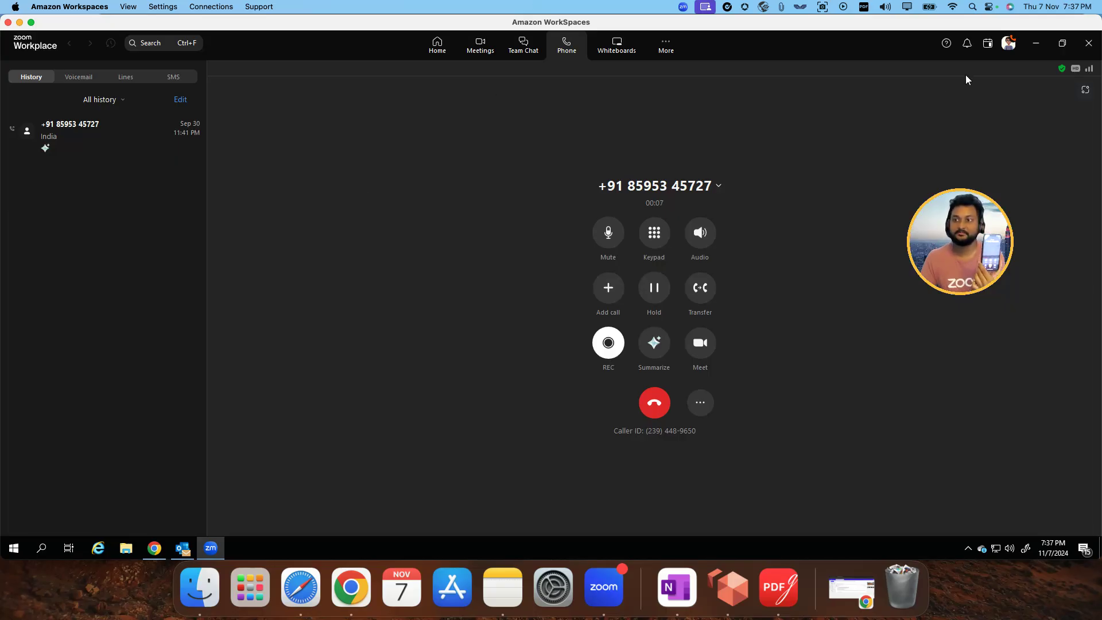
Return to Salesforce during the call and examine the call notes' comment, disposition and related-object fields
click(1037, 44)
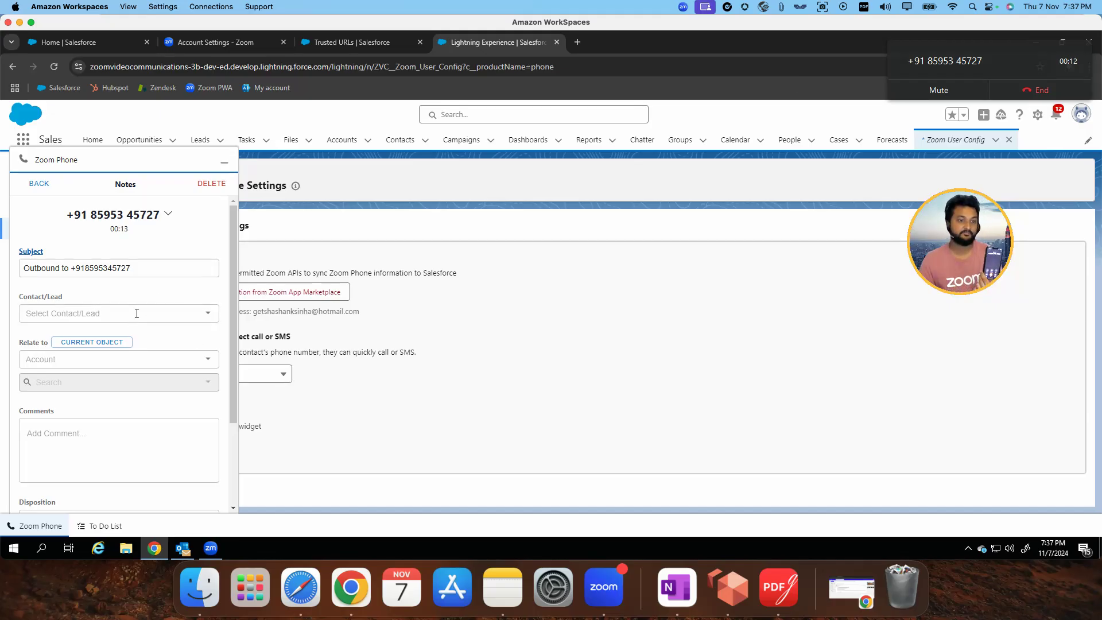
click(116, 457)
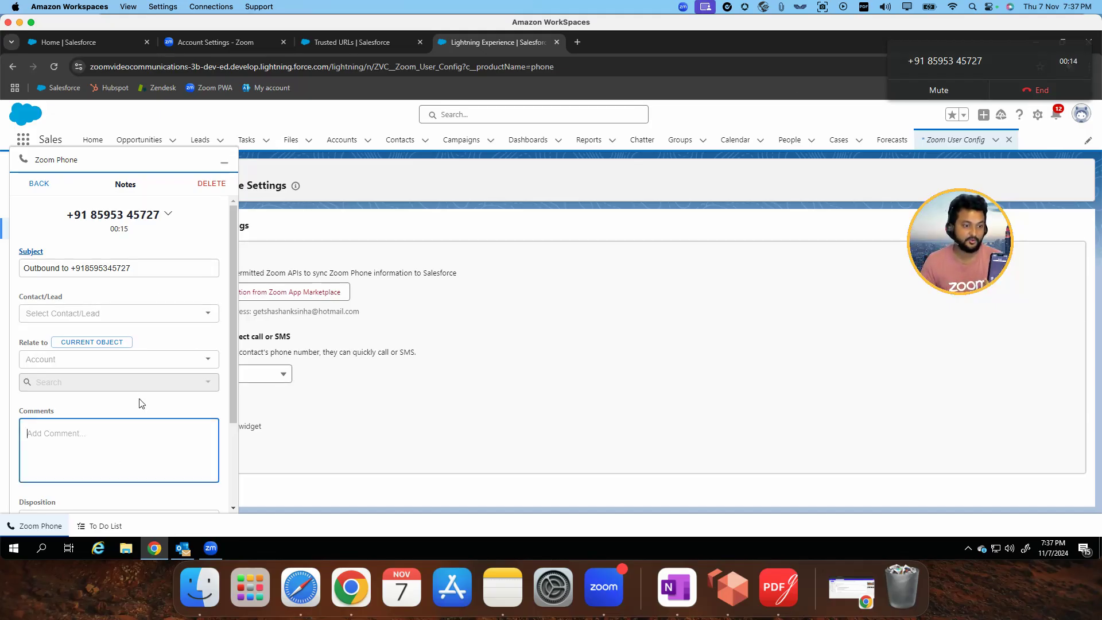
scroll(140, 401, down, 3)
click(121, 425)
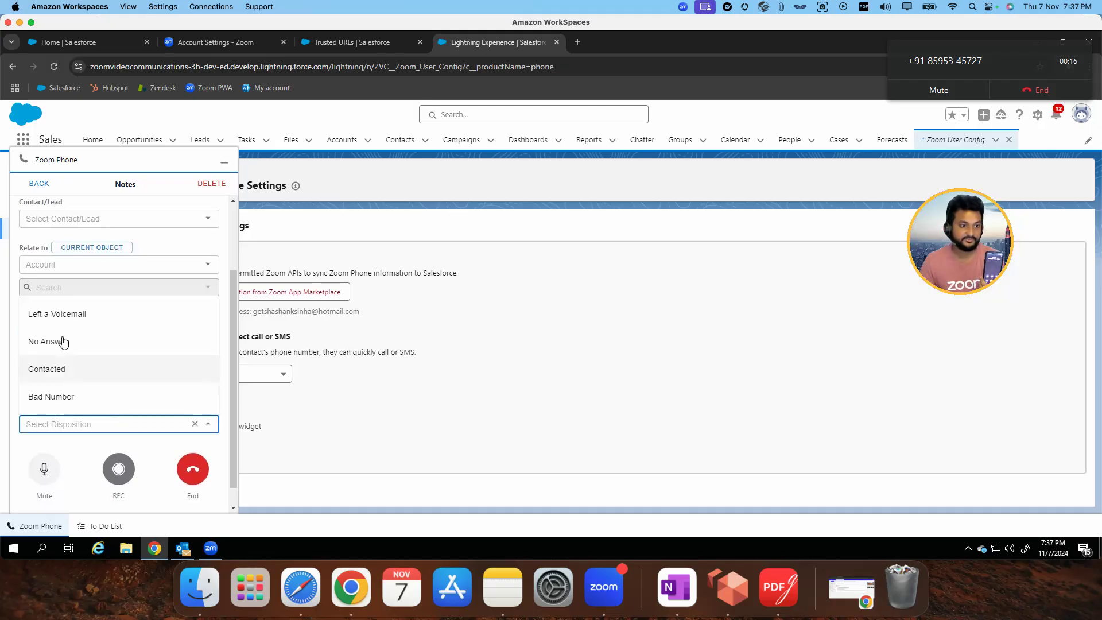
click(149, 264)
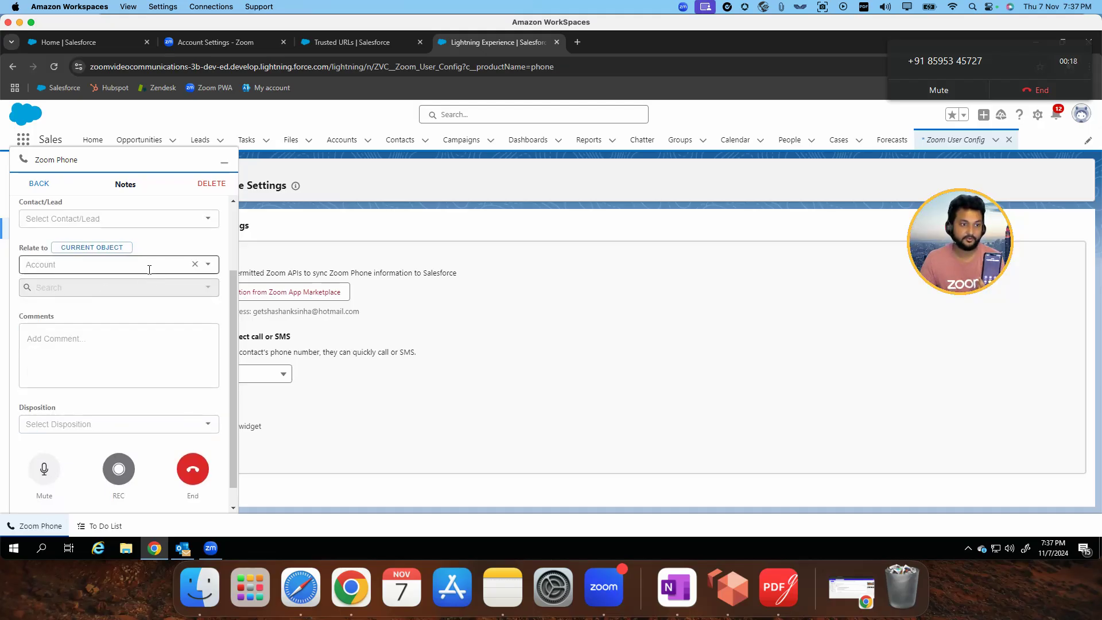
Examine the object types available for relating the outbound call's notes
scroll(94, 337, down, 5)
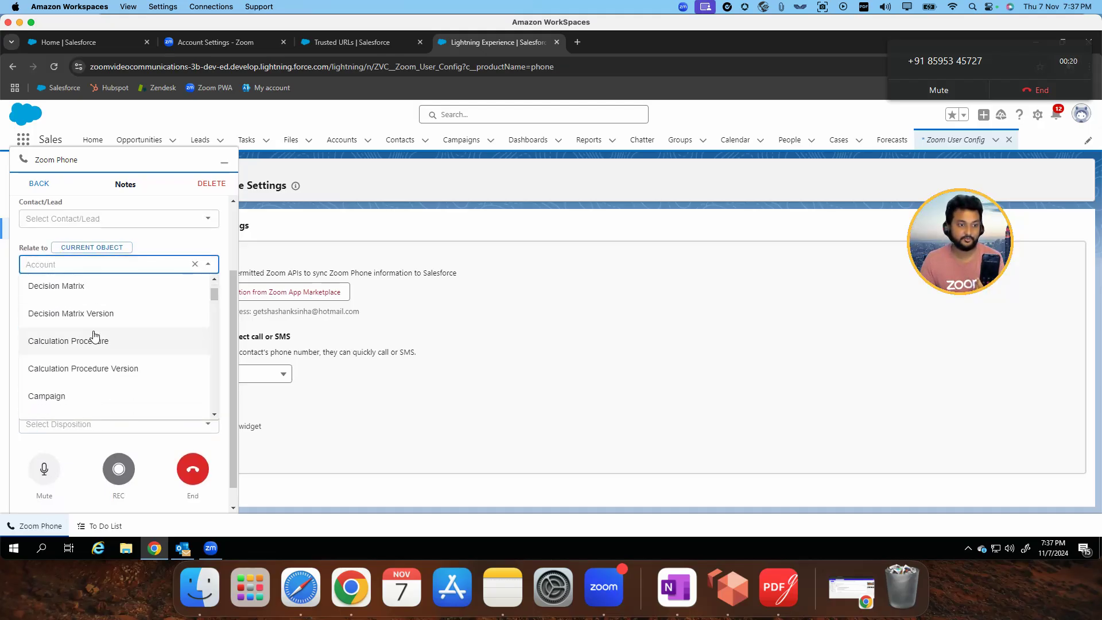
scroll(111, 370, down, 2)
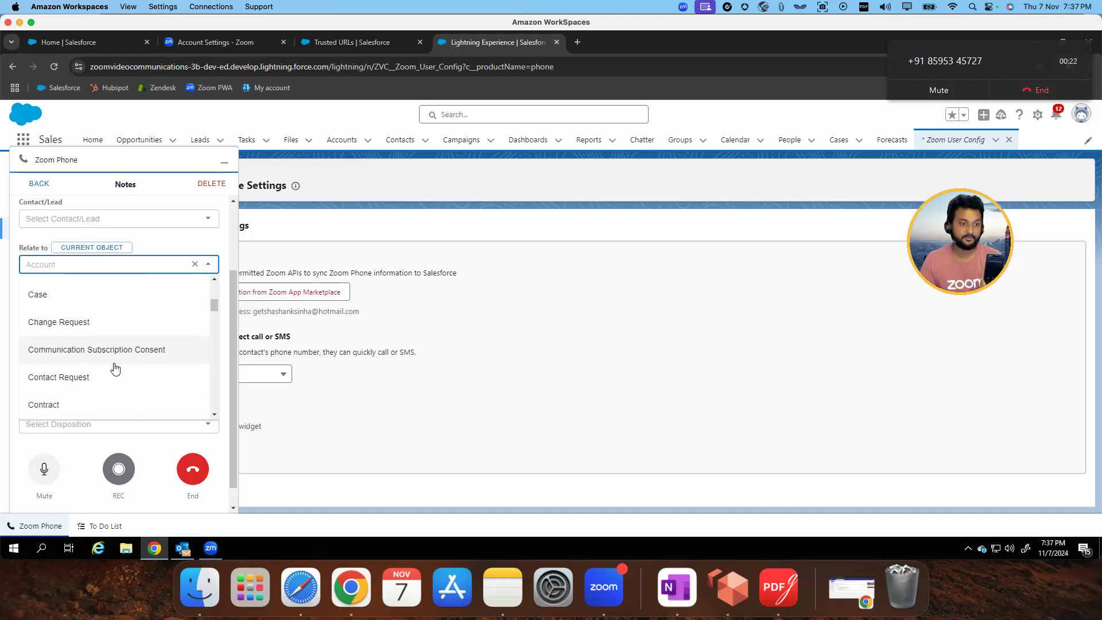
click(174, 244)
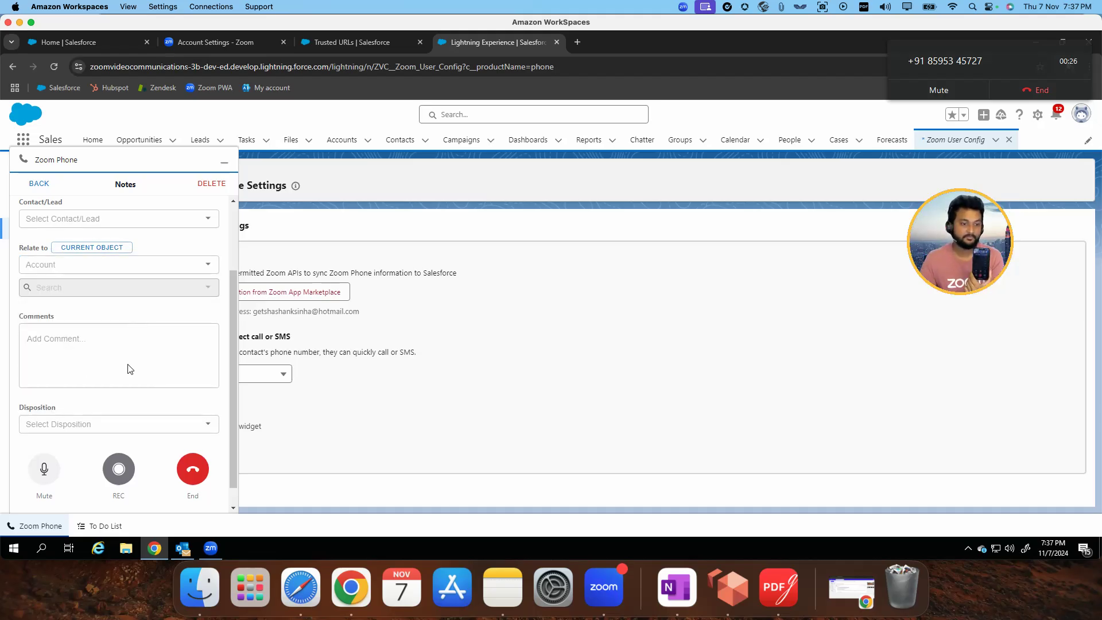
Test the softphone's recording and mute controls, unmute the call in the Zoom Workplace desktop app, and return to Salesforce
click(118, 471)
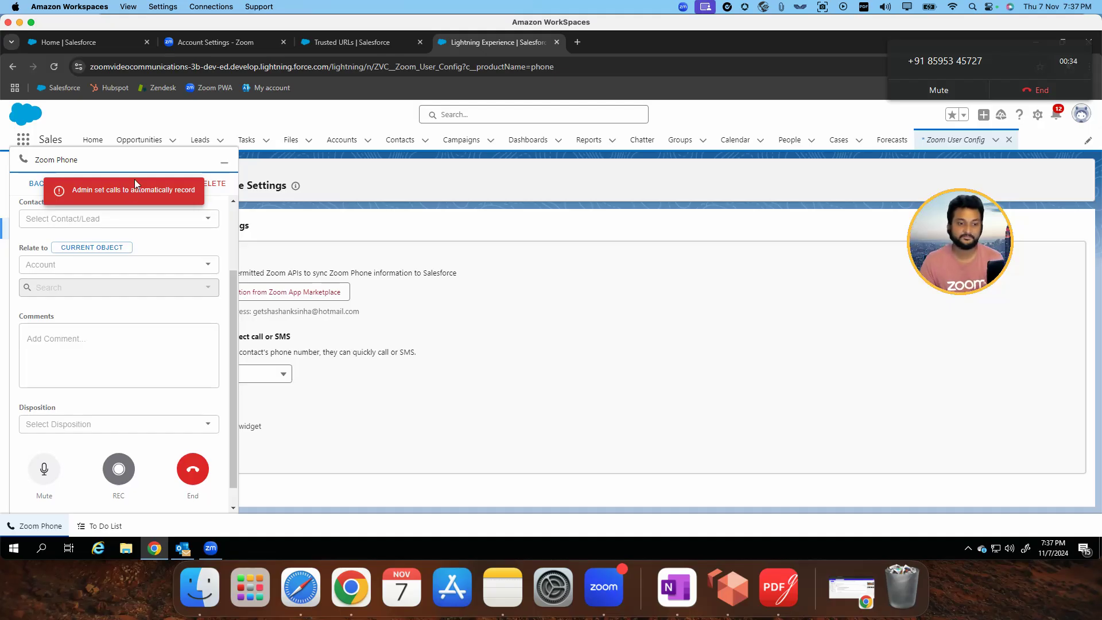
click(50, 469)
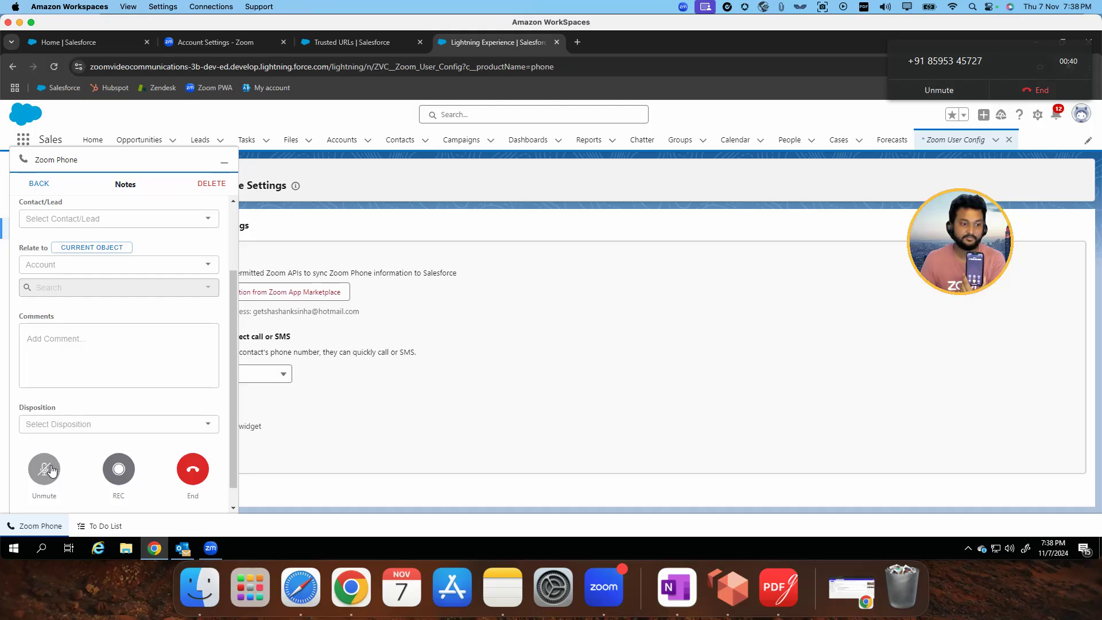
click(211, 549)
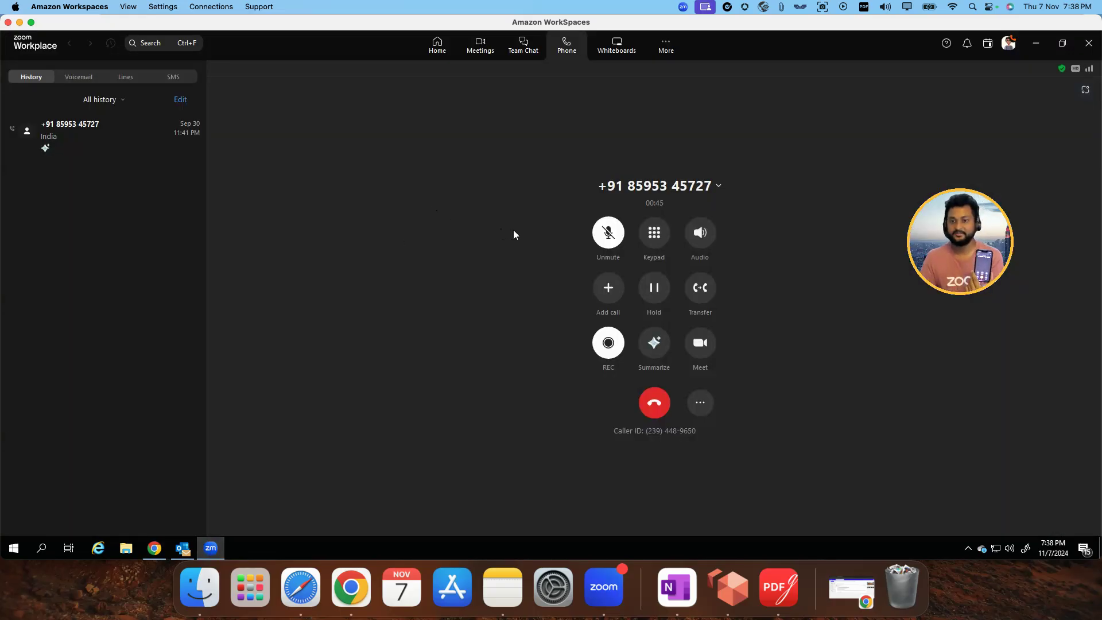
click(608, 232)
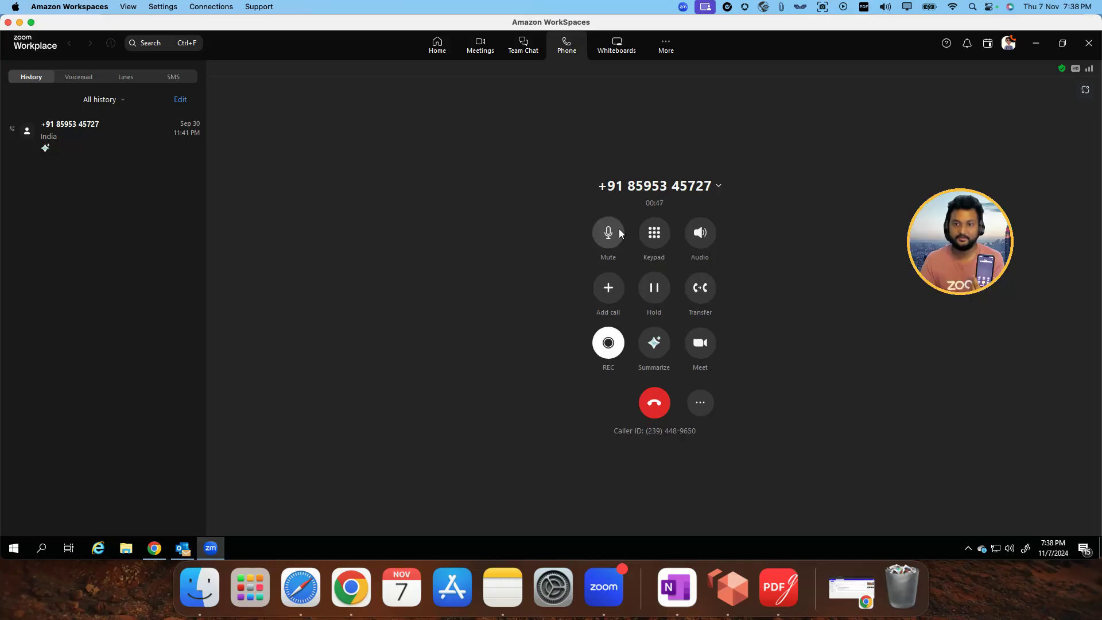
click(1036, 43)
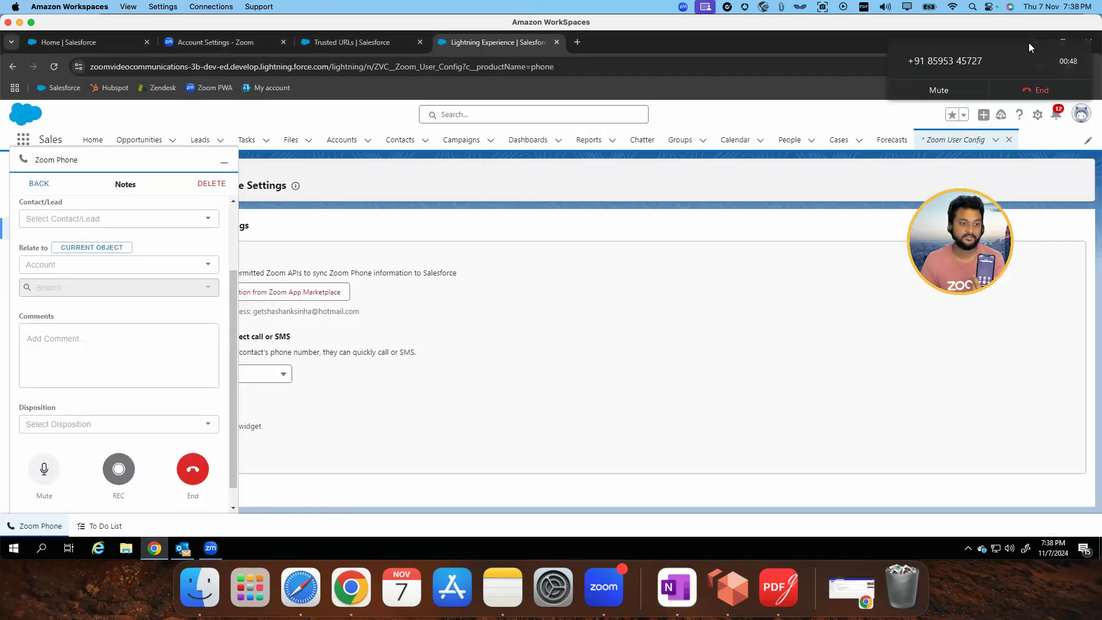
Review the outbound call's note fields, end the call from the Salesforce softphone, and leave the notes
click(133, 325)
scroll(132, 323, up, 3)
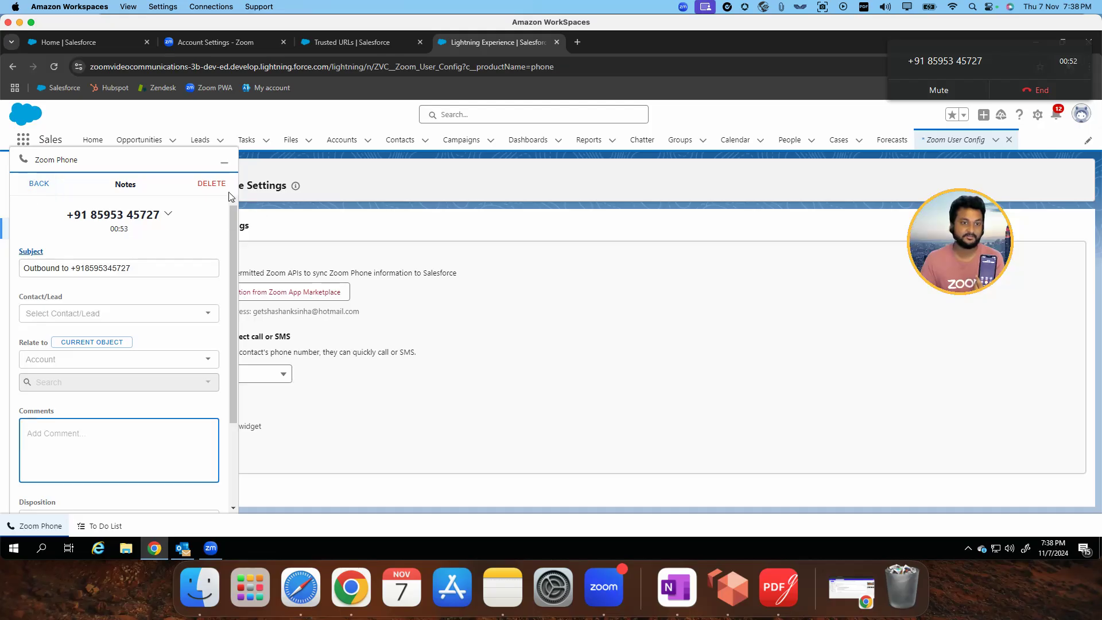
scroll(186, 355, down, 3)
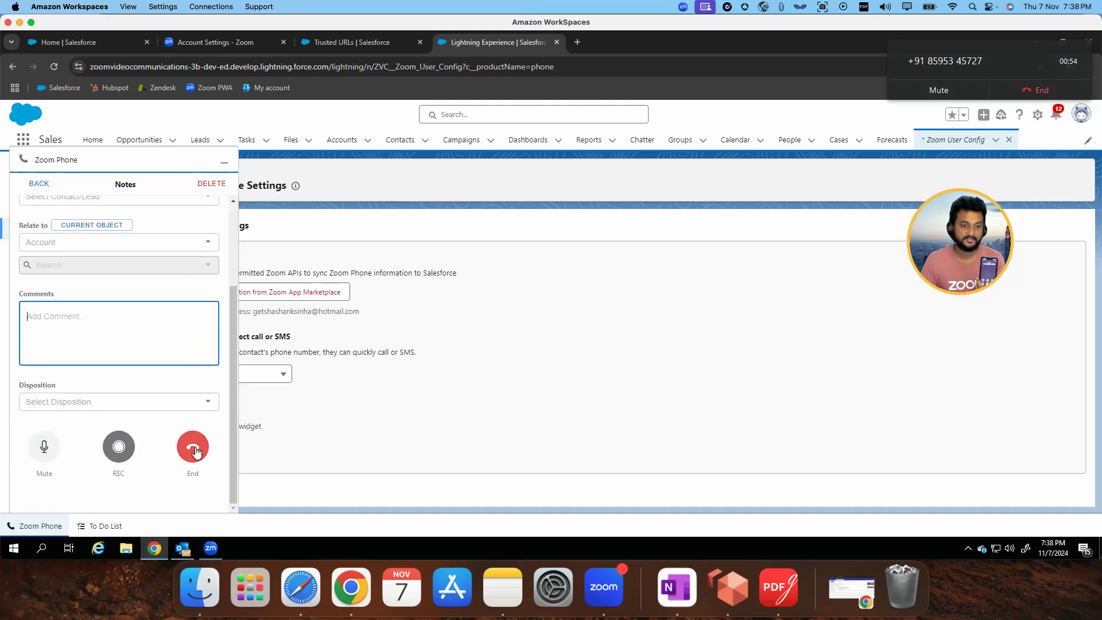
click(195, 446)
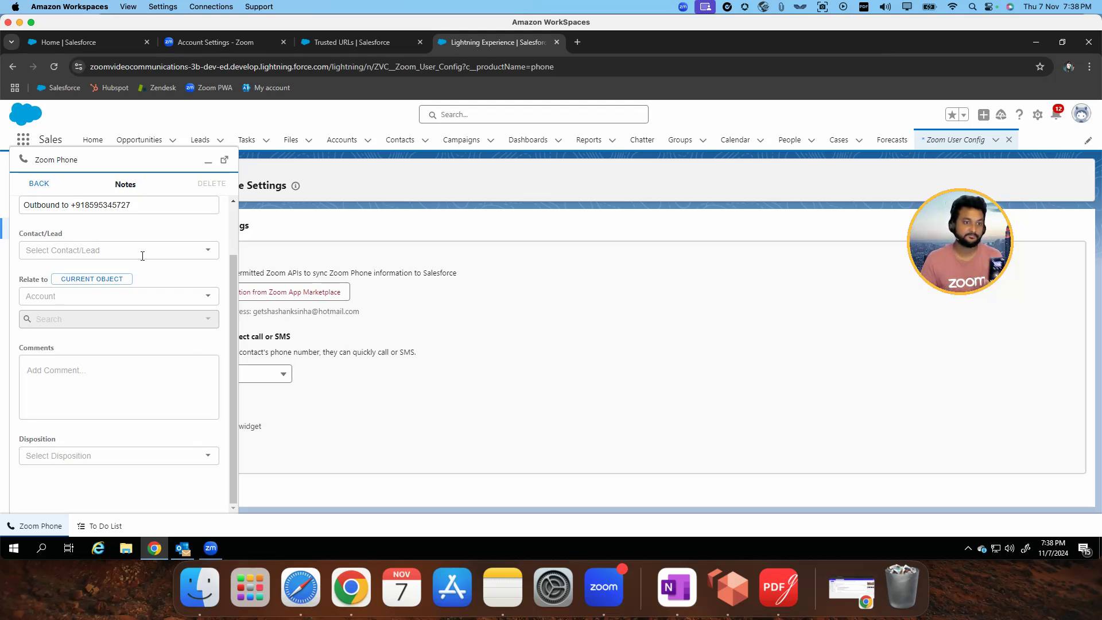
click(169, 376)
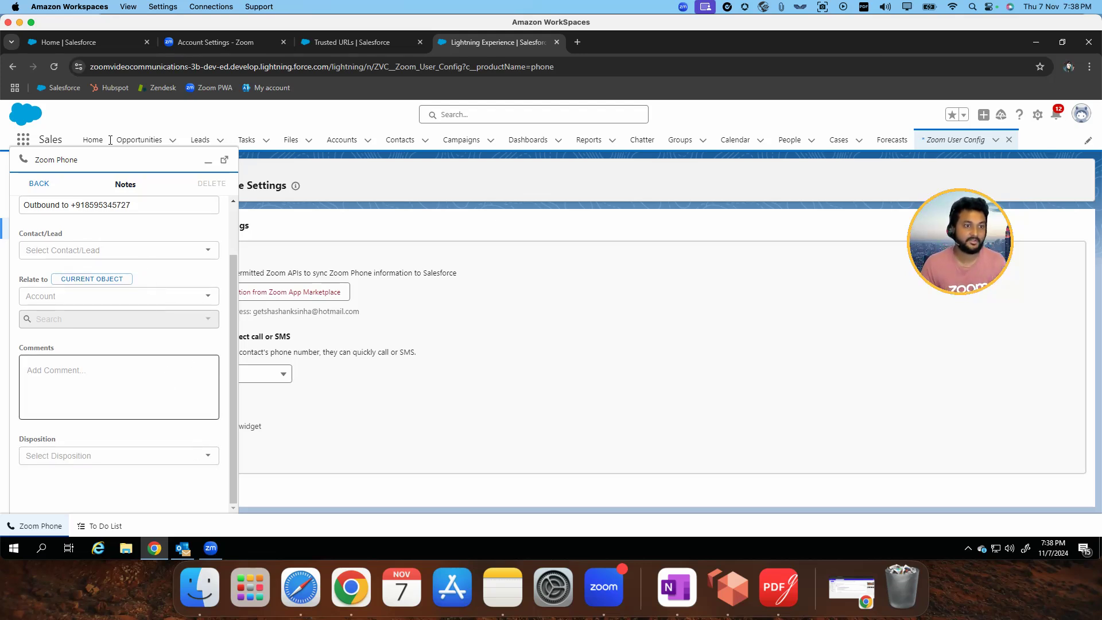
click(44, 186)
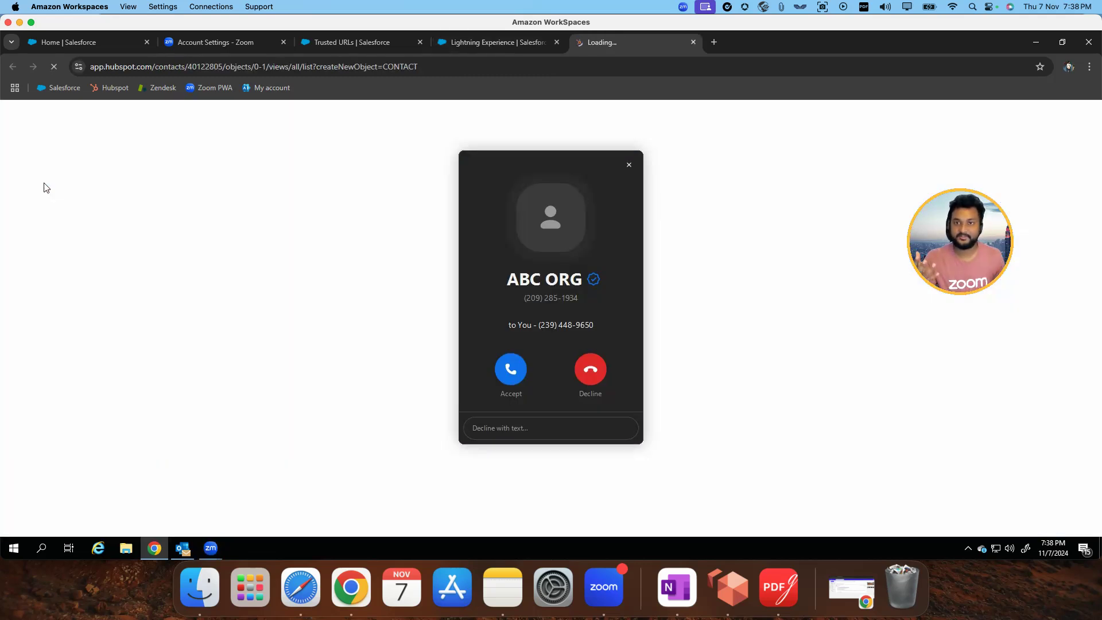
Return to Salesforce, answer the inbound ABC ORG call in the softphone, review its note fields, and end the call
click(528, 42)
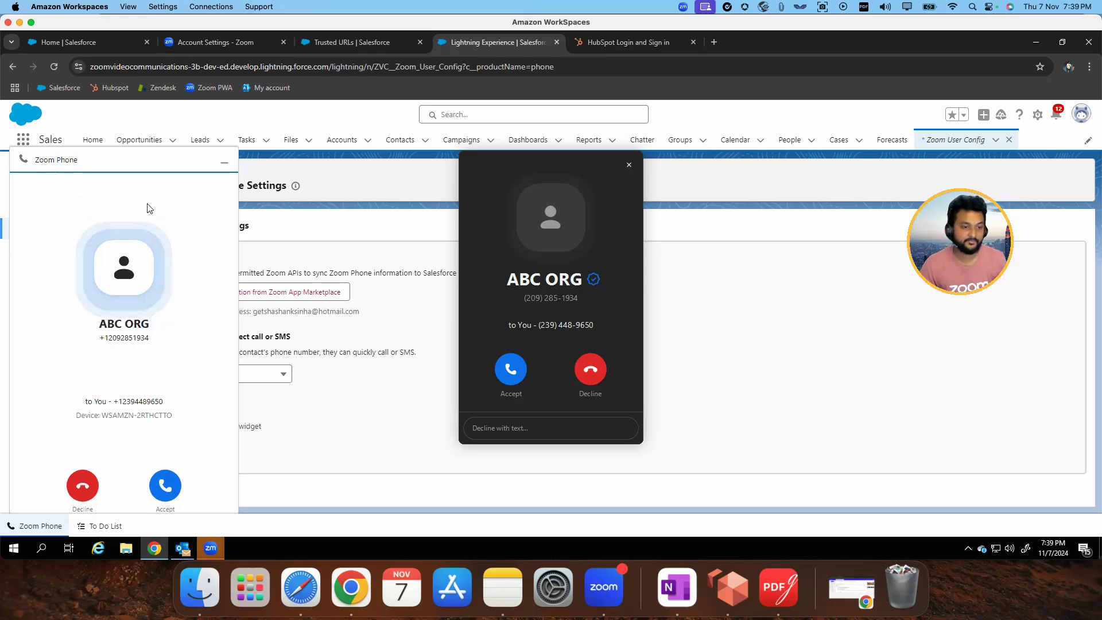
click(166, 485)
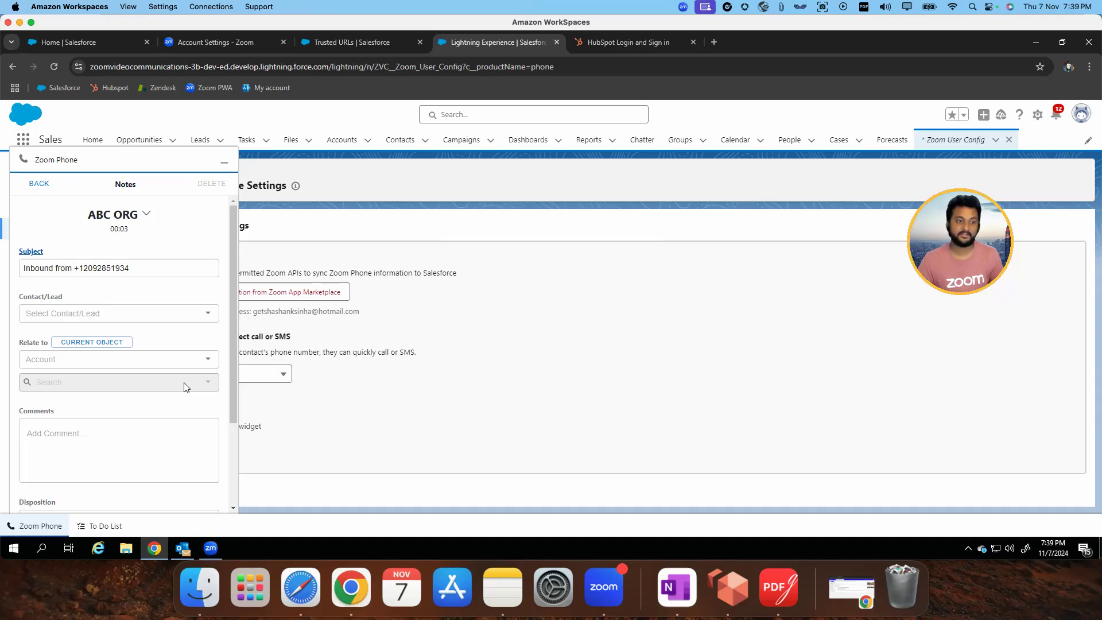
scroll(183, 382, down, 2)
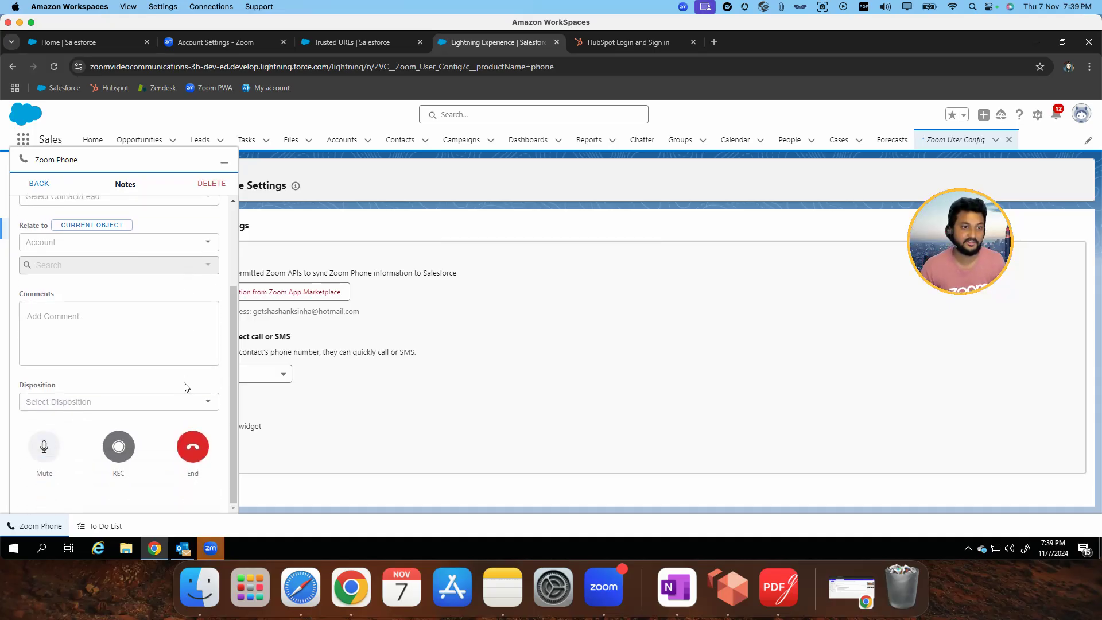
scroll(185, 382, up, 2)
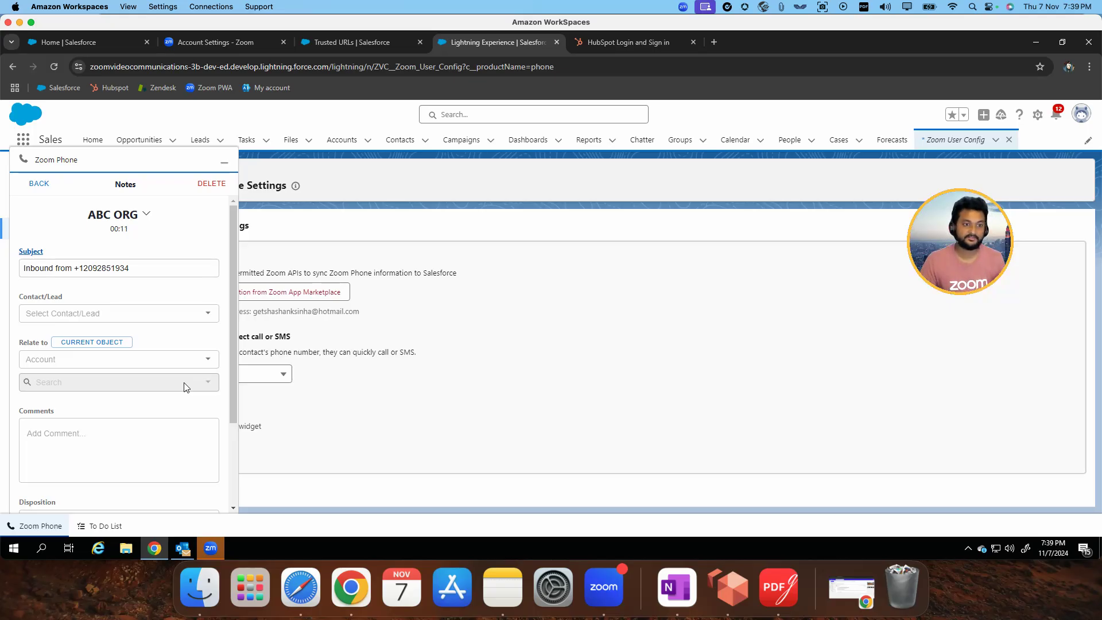
scroll(191, 367, down, 3)
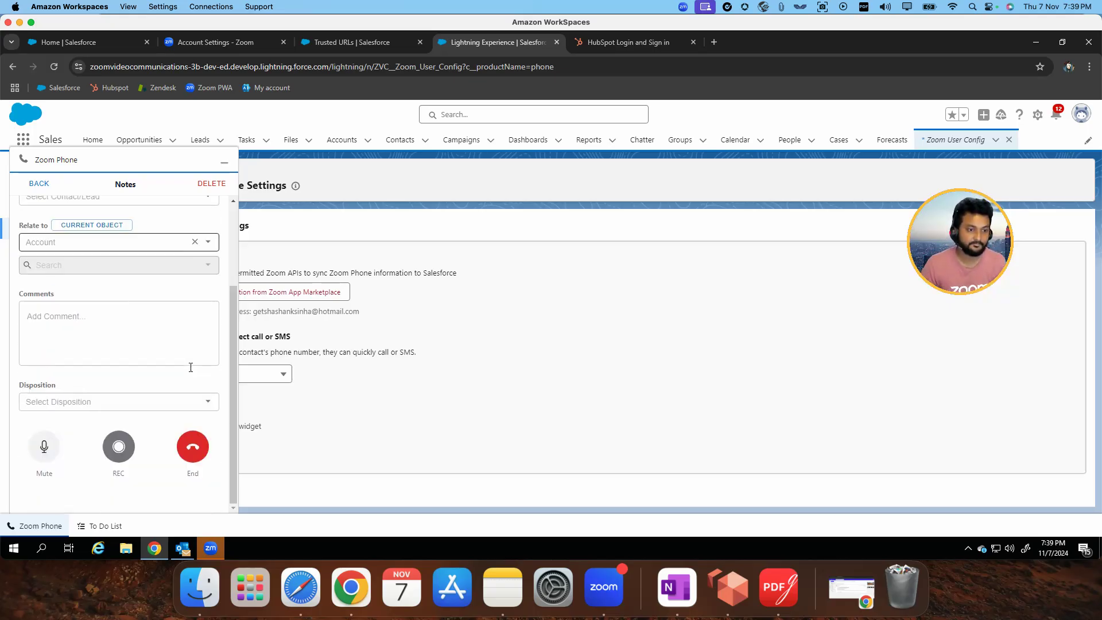
click(190, 450)
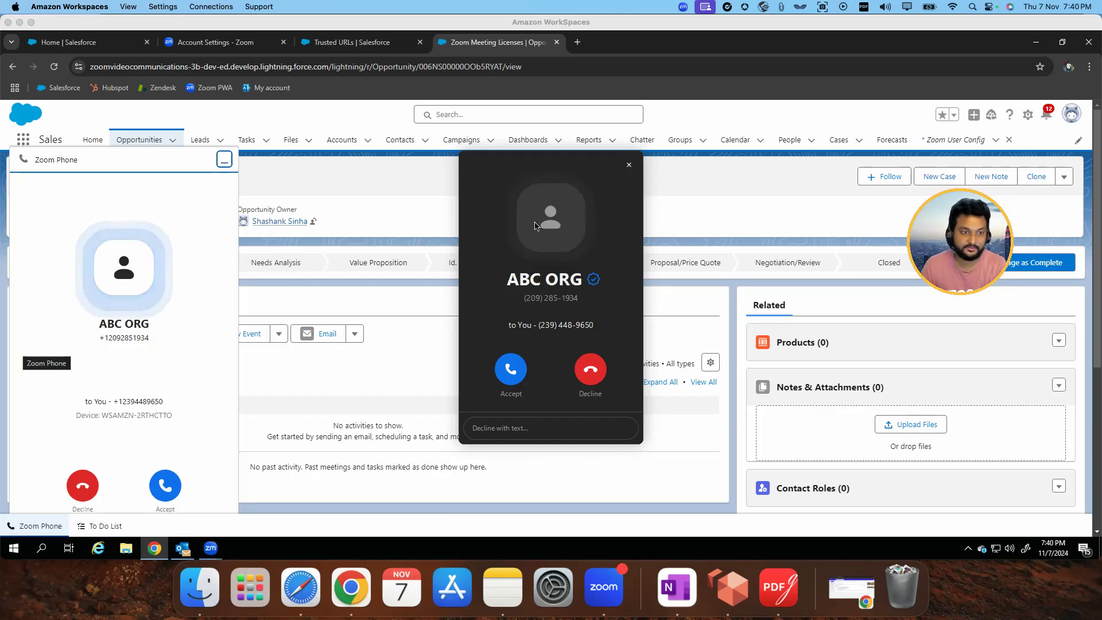
Answer the new ABC ORG call from the opportunity page and relate its notes to the Zoom Meeting Licenses opportunity
click(166, 486)
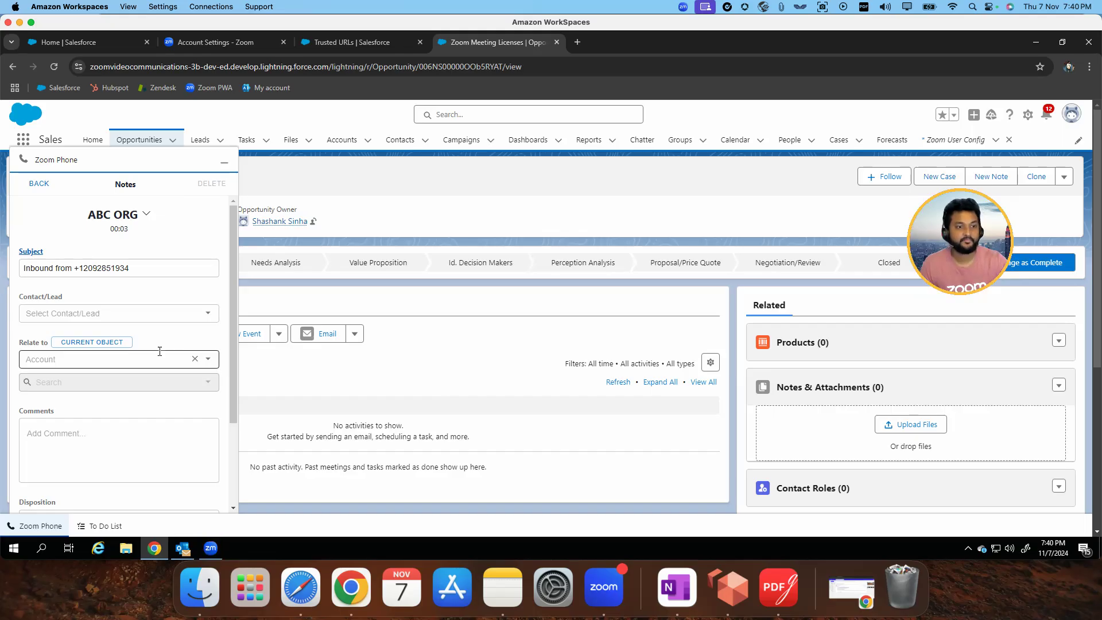
click(145, 313)
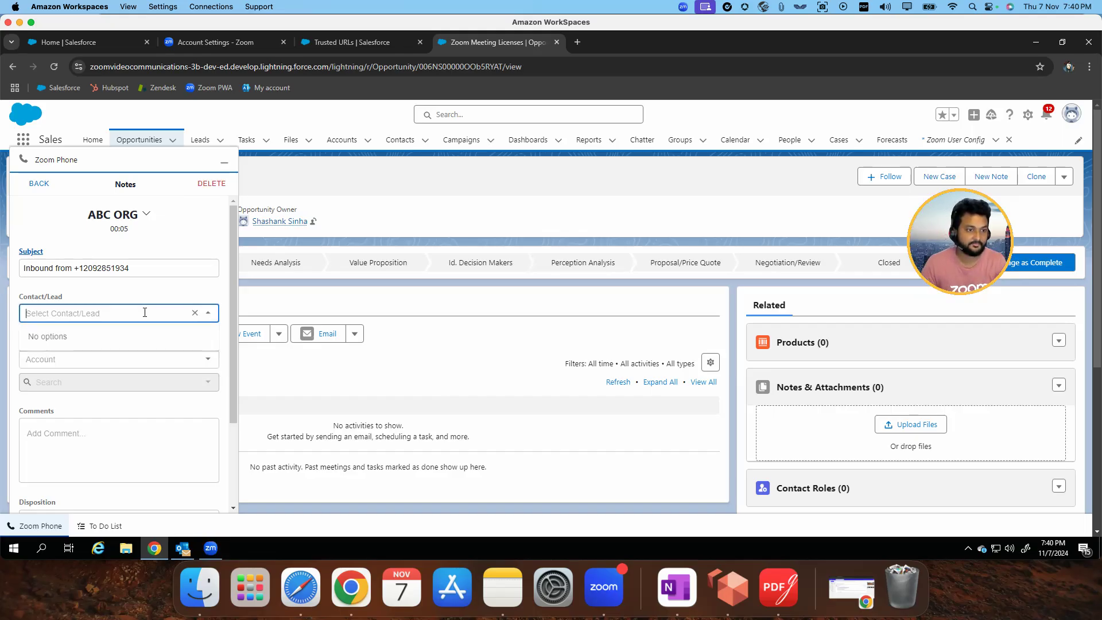
click(112, 359)
scroll(121, 316, down, 5)
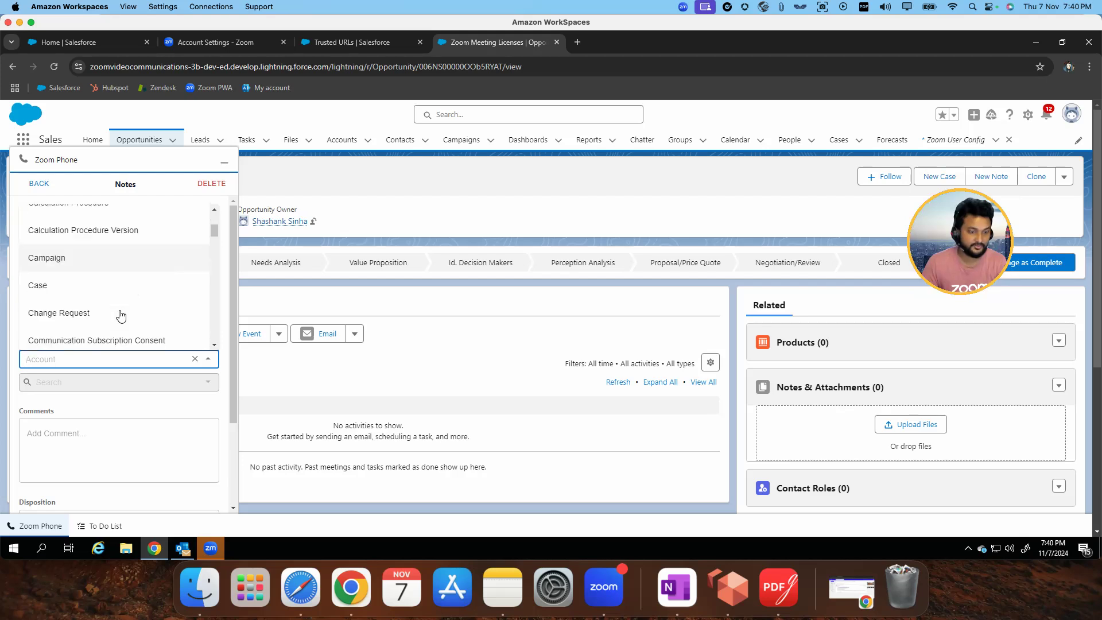
text(opp)
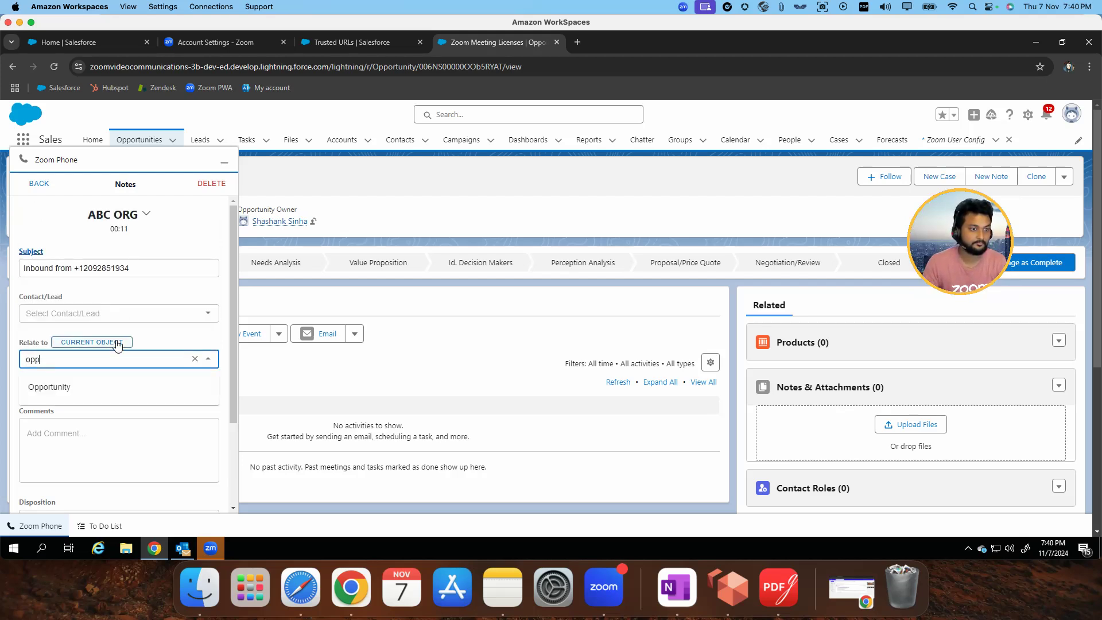
key(BackSpace)
key(BackSpace)
text(pp)
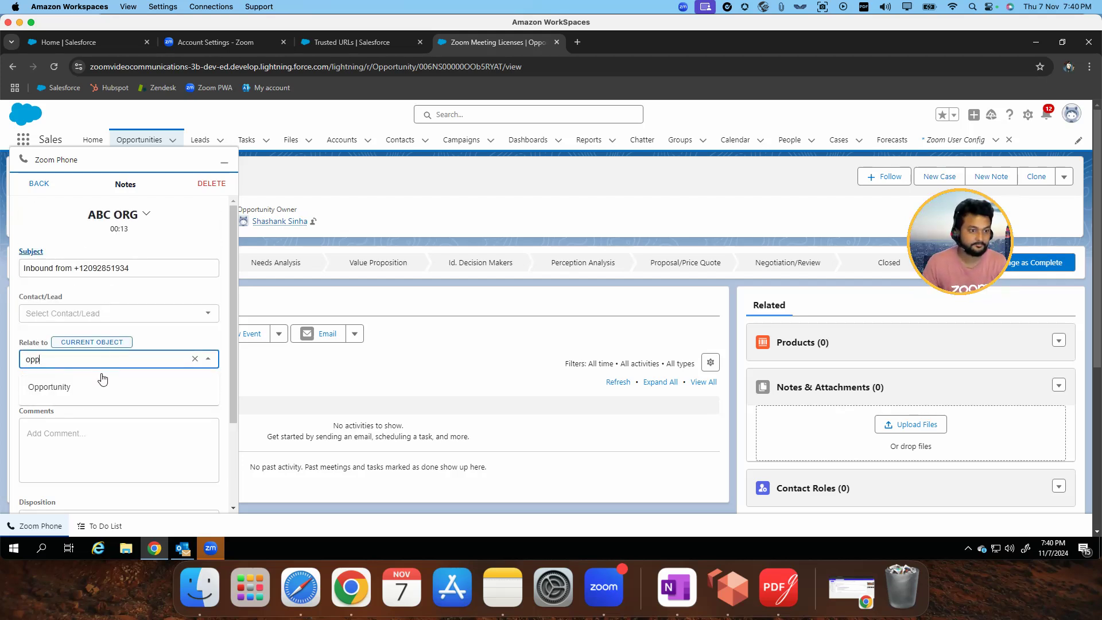
click(87, 385)
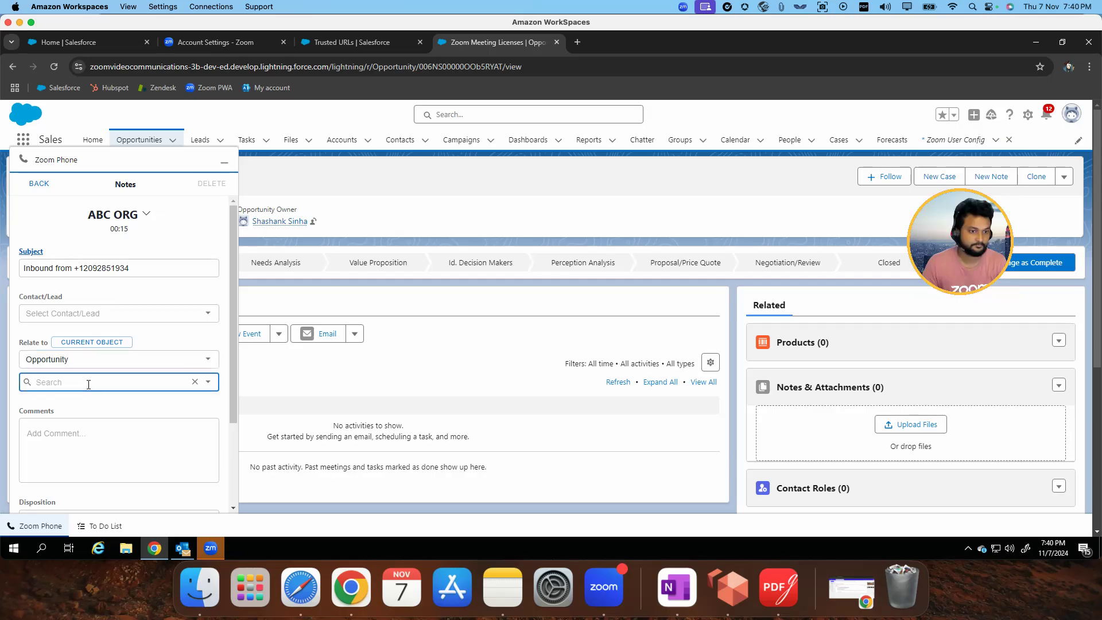
click(99, 383)
text(Zoo)
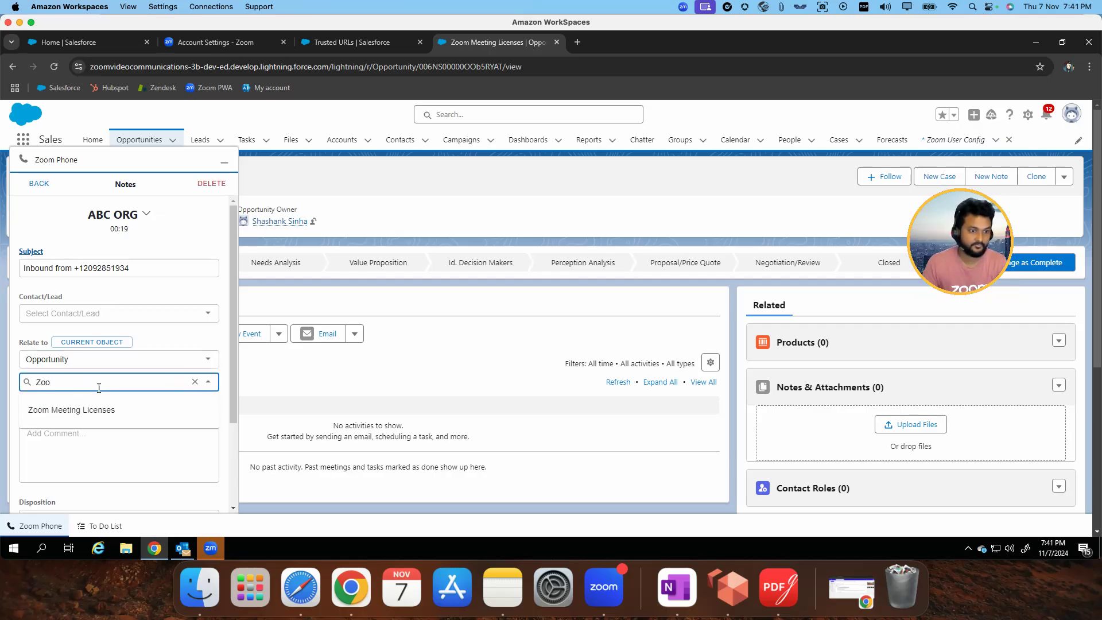
click(98, 410)
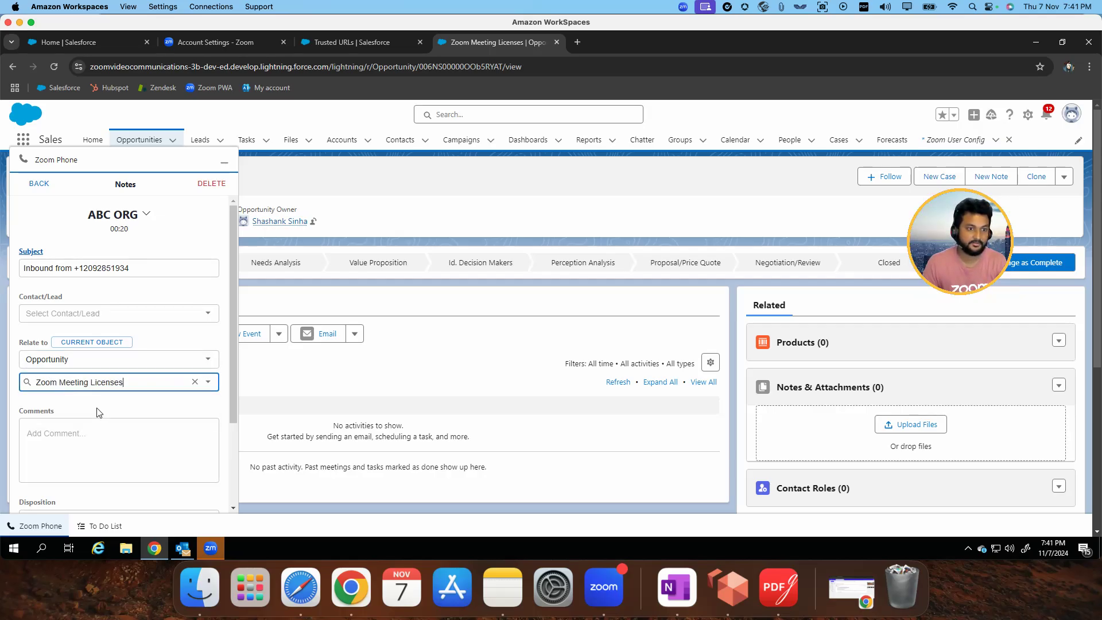
Add the call comment "The customer is interested to buy 10 Zoom Phone Licenses for Australia / New Zealand region."
click(224, 168)
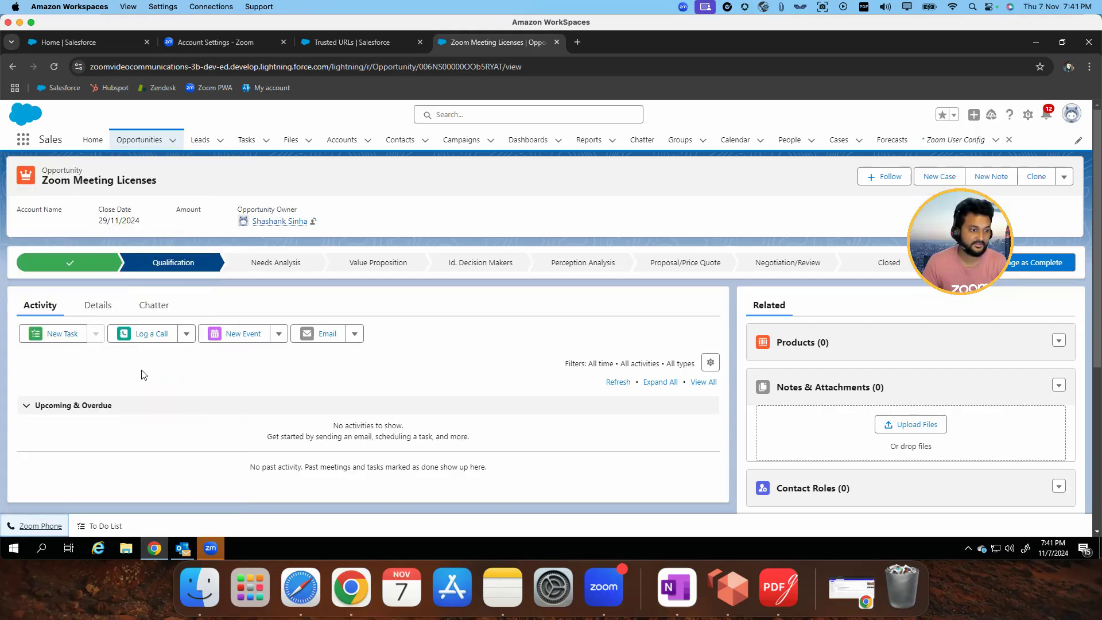
click(40, 525)
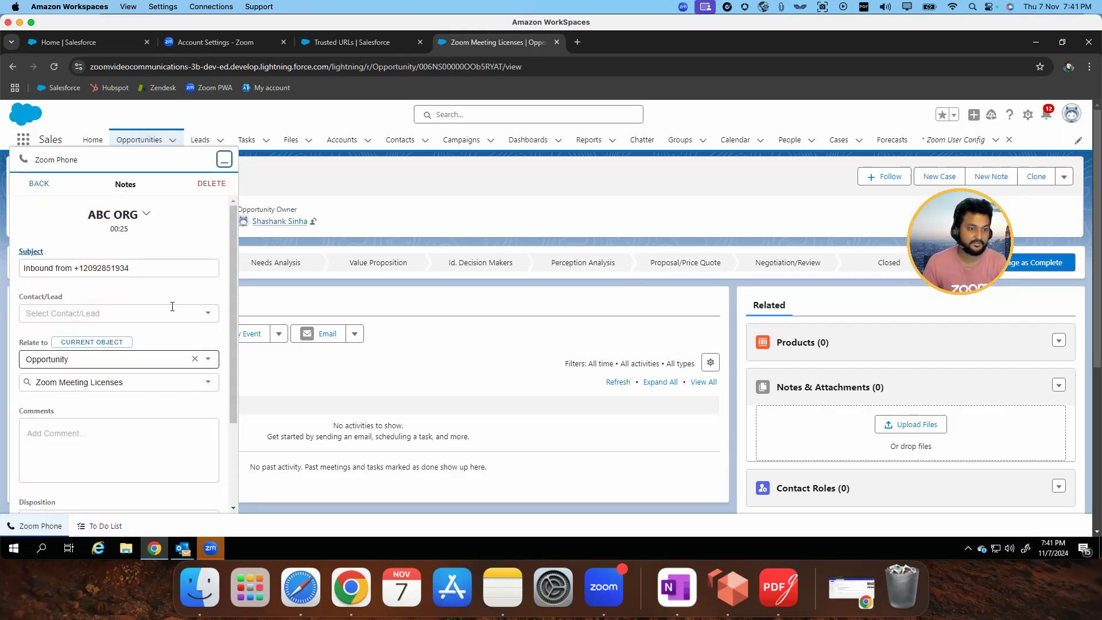
click(99, 440)
text(The custome)
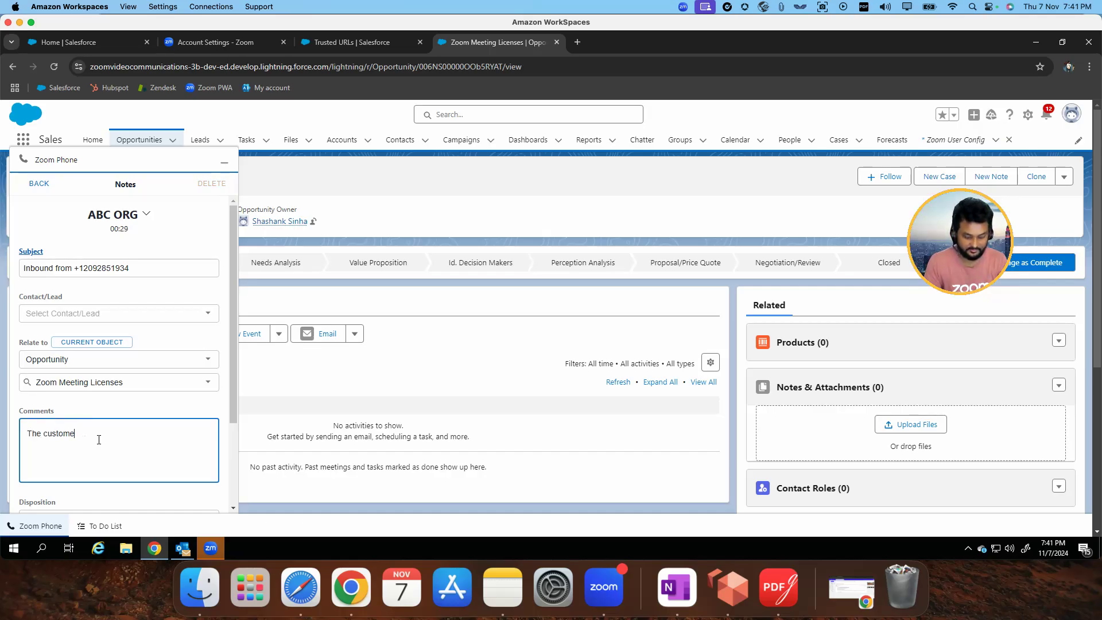
text(r is interested to buy 10 Zoom Phone Licenses for Australia / New Zealand region.)
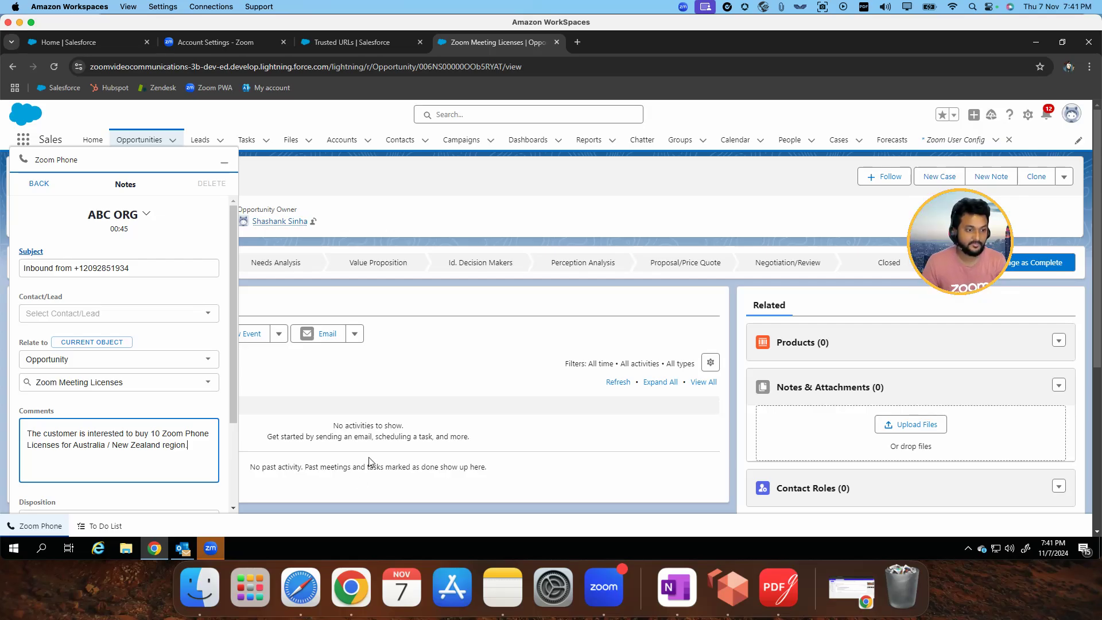
Set the call's disposition to Contacted and view the active call in the Zoom Workplace desktop app
scroll(115, 442, down, 3)
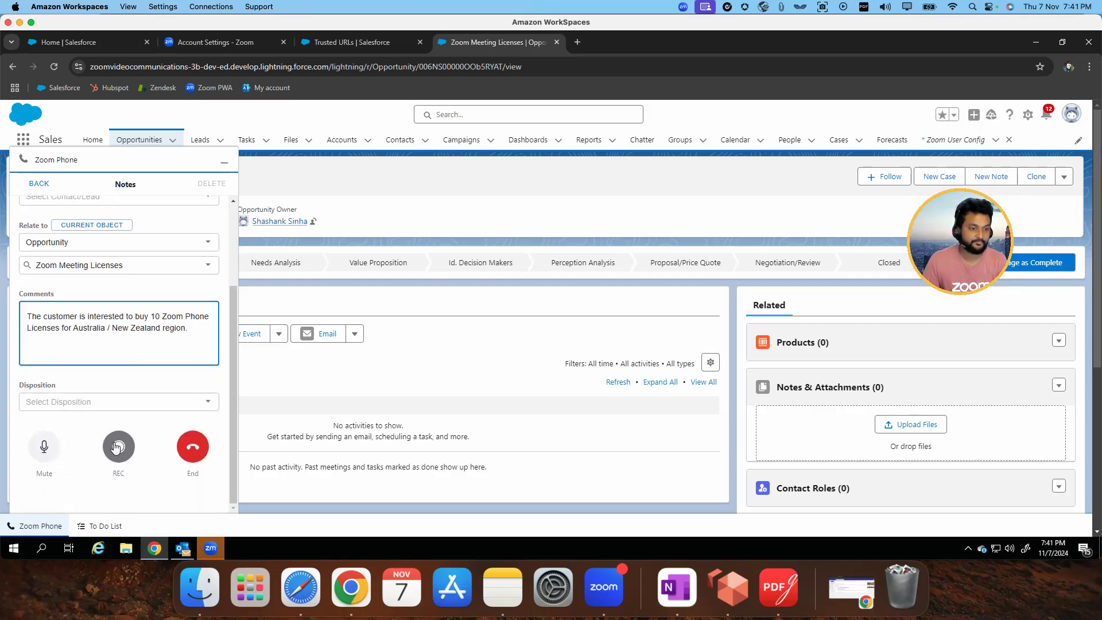
click(105, 401)
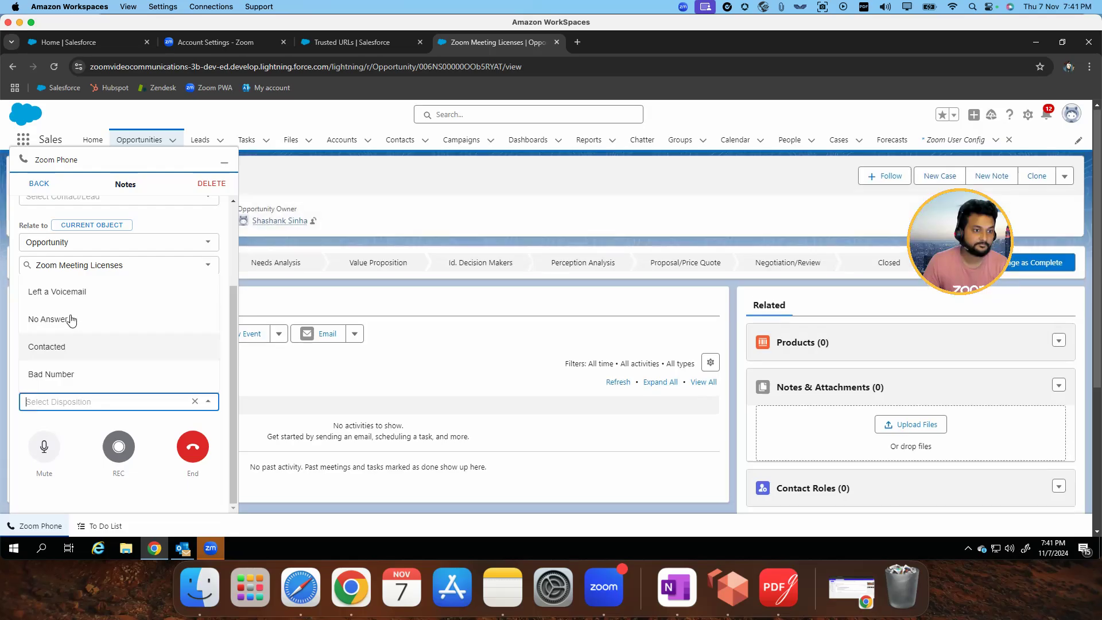
click(67, 353)
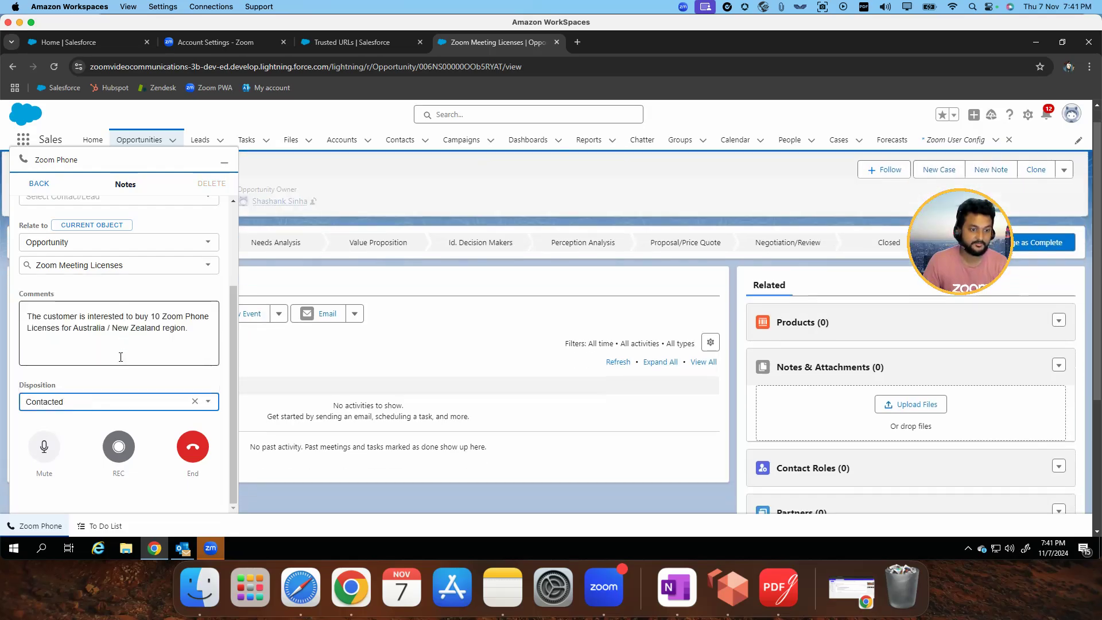
click(218, 549)
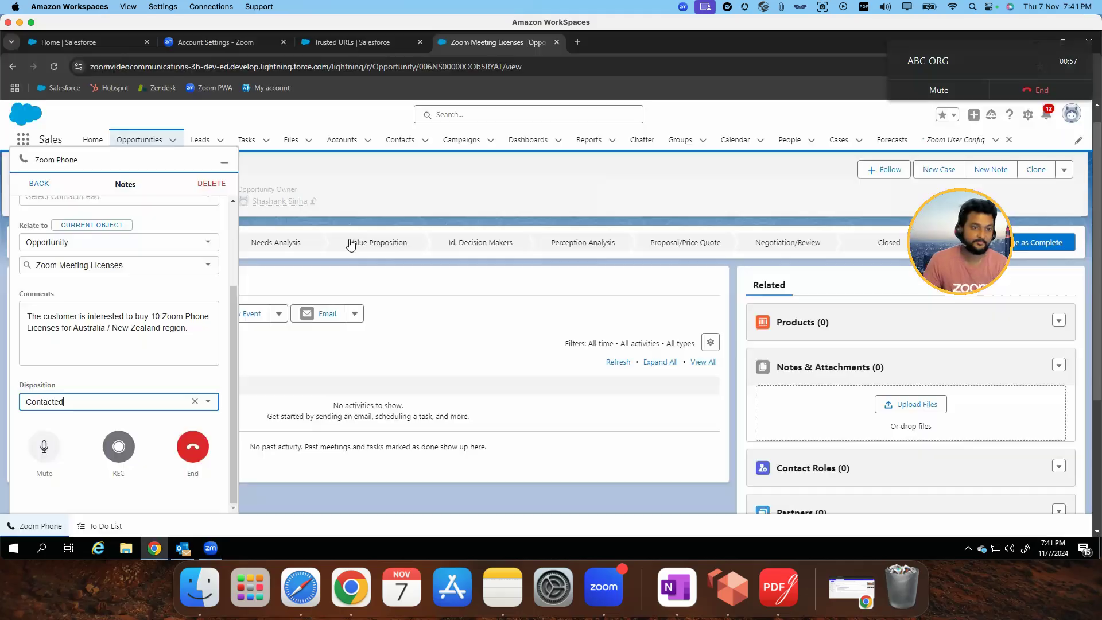
Return to the Salesforce opportunity page, check the entered call notes, and end the ABC ORG call
click(1035, 44)
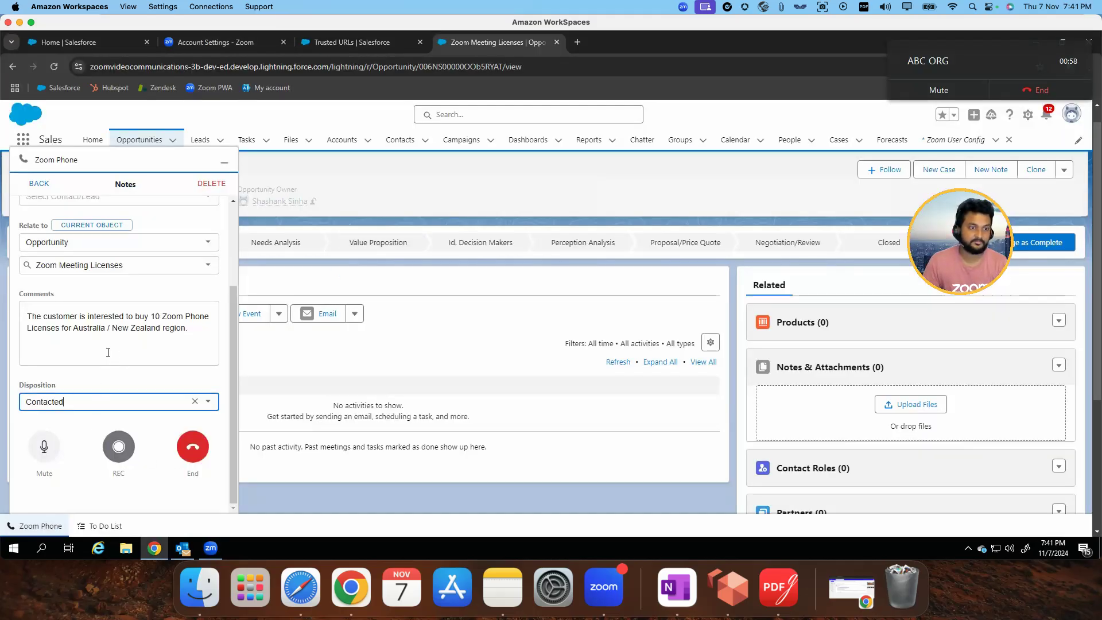
scroll(109, 356, up, 3)
scroll(133, 425, down, 3)
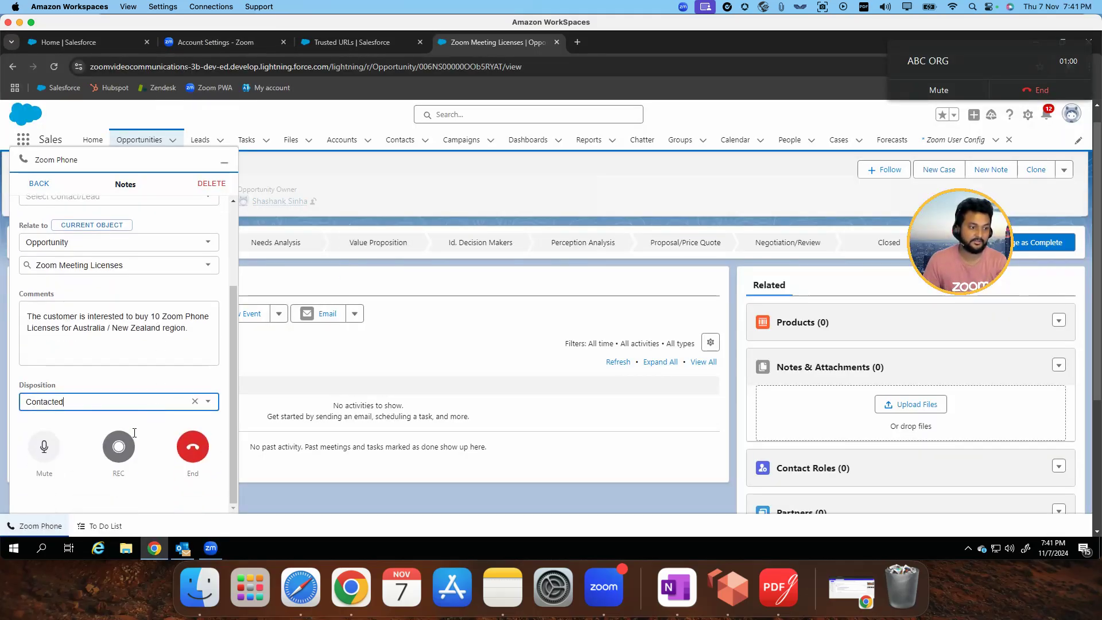
click(196, 452)
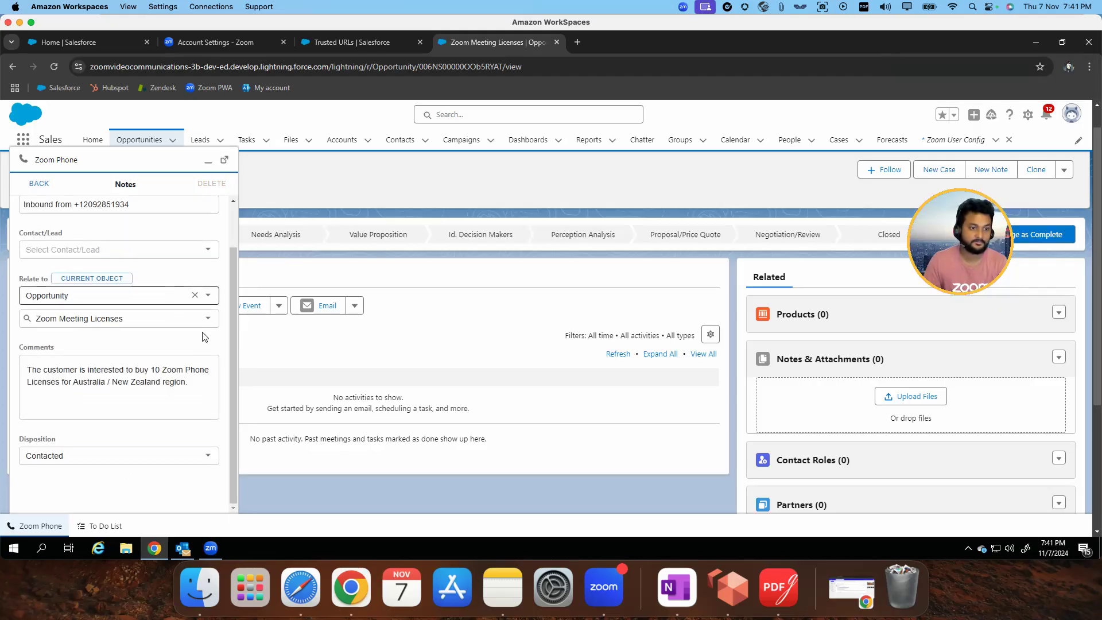
Review the ended call's notes, go back to the softphone keypad, and minimize the Zoom Phone softphone
scroll(200, 336, down, 3)
scroll(201, 335, up, 5)
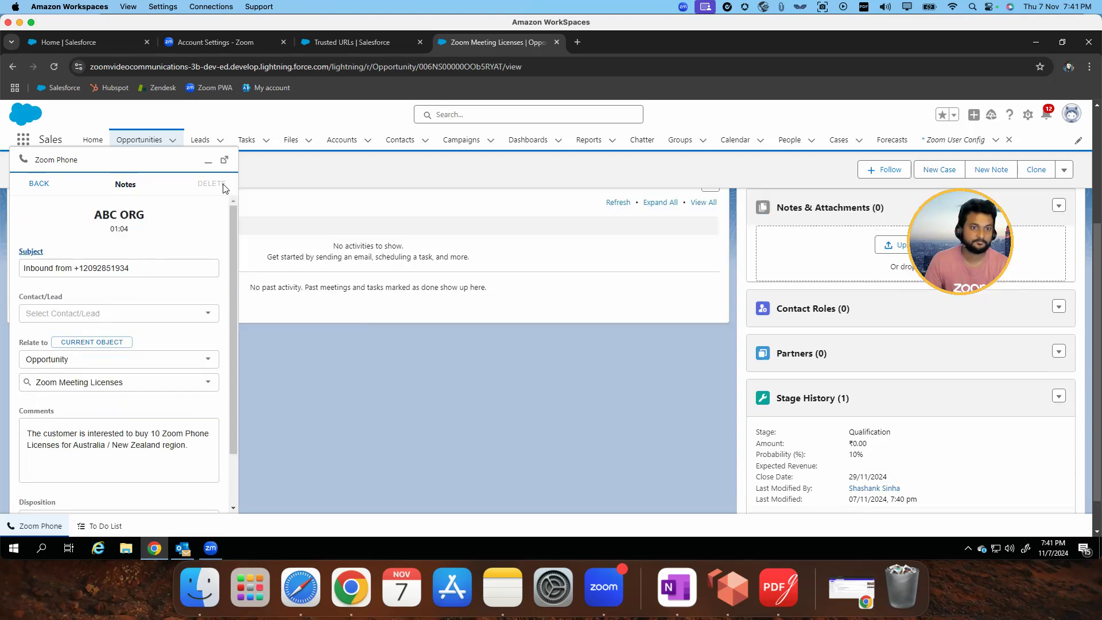
click(39, 184)
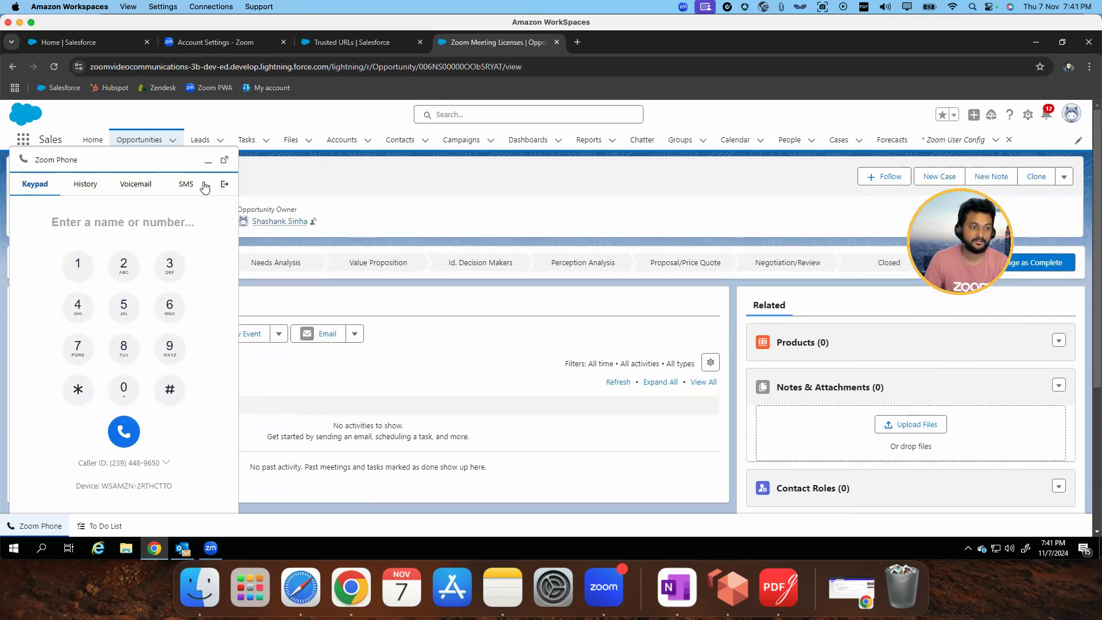
click(207, 166)
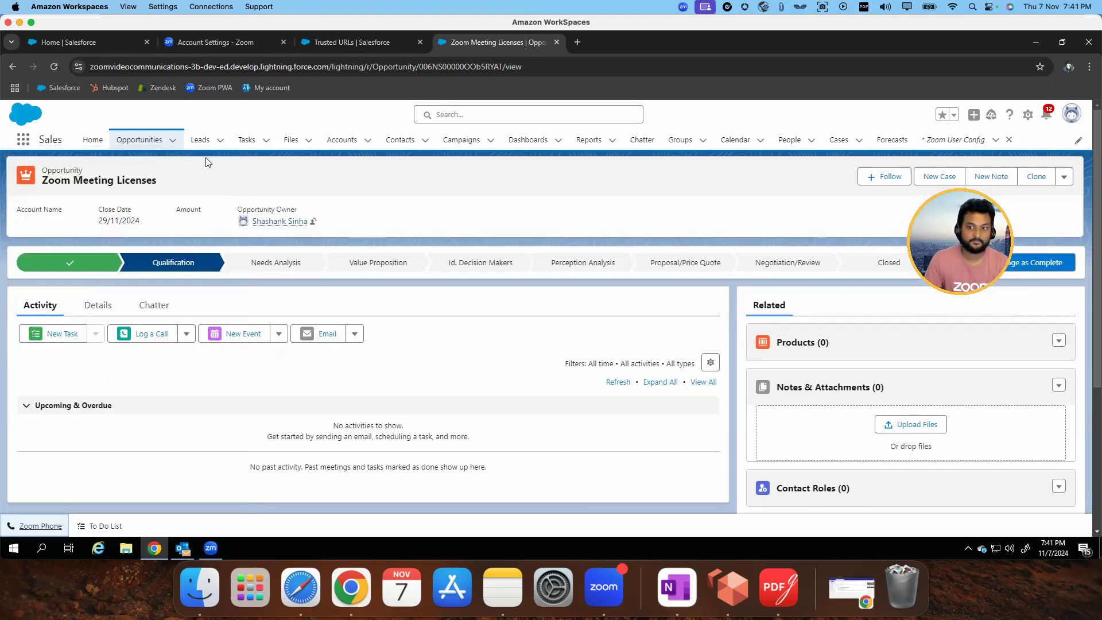
Reload the Zoom Meeting Licenses opportunity and open the logged inbound call from its November 2024 activity
click(53, 67)
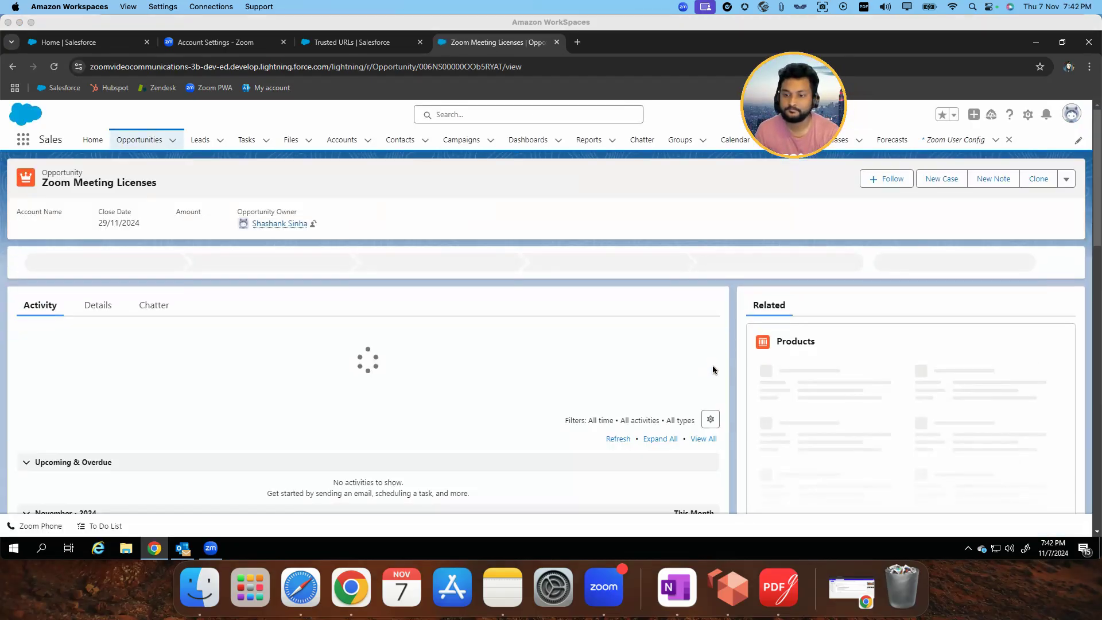
scroll(808, 408, down, 3)
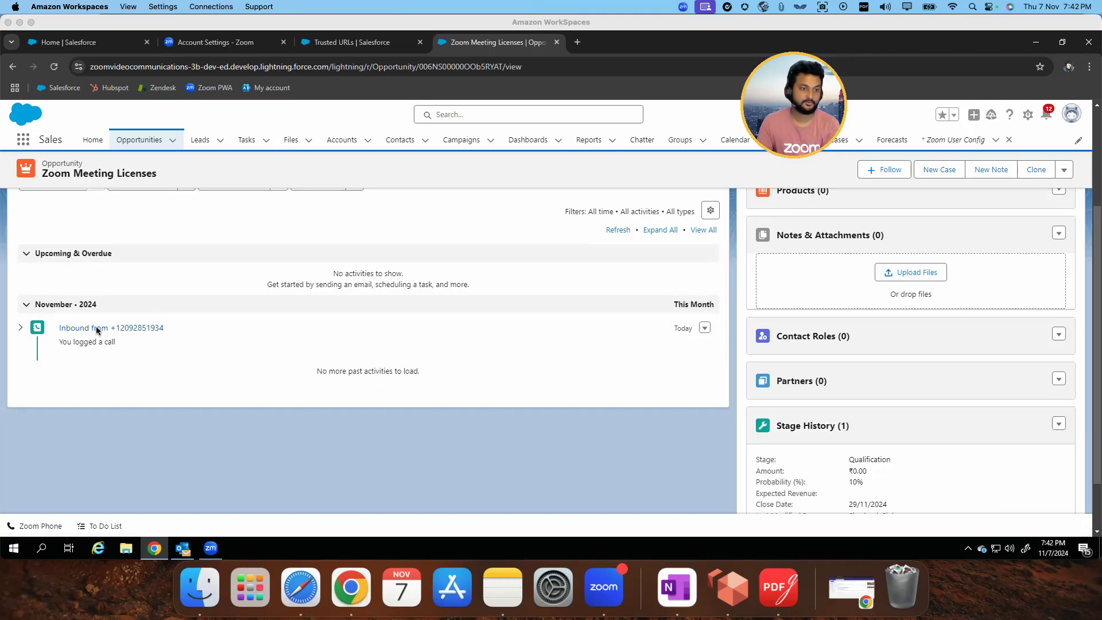
click(107, 340)
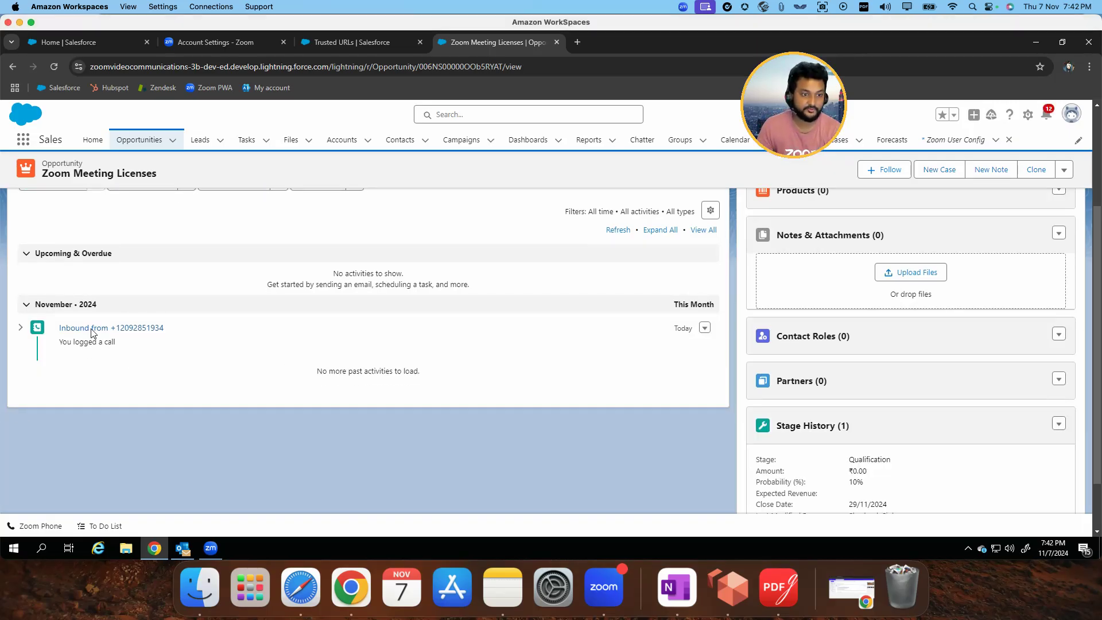
click(124, 327)
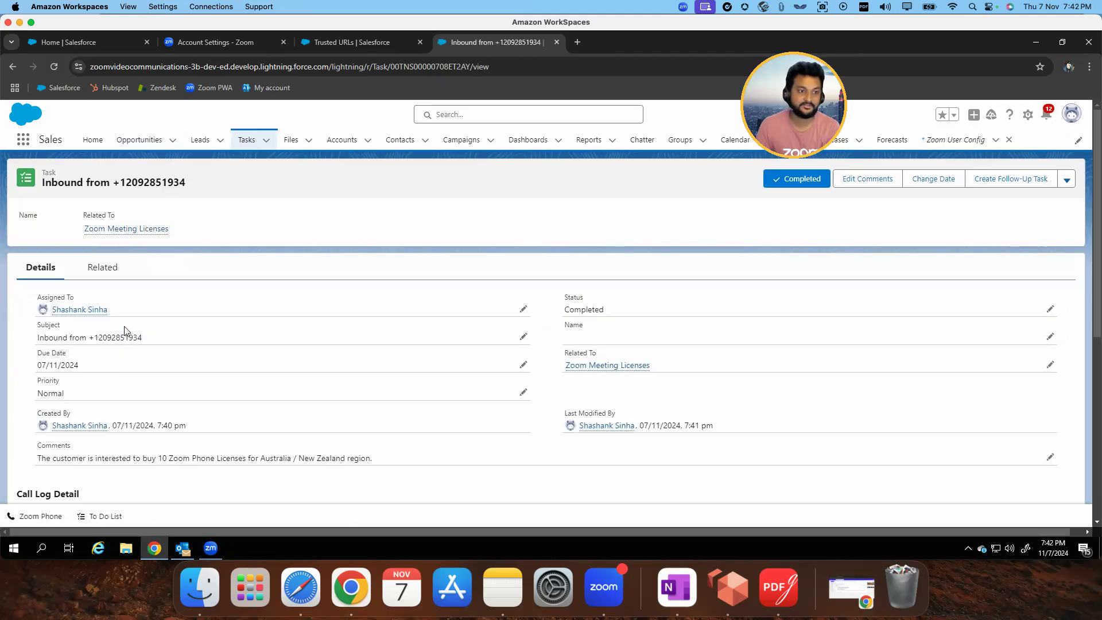
Examine the task's comments and Call Log Detail, open the call recording player to view it, and close the player
scroll(423, 390, down, 3)
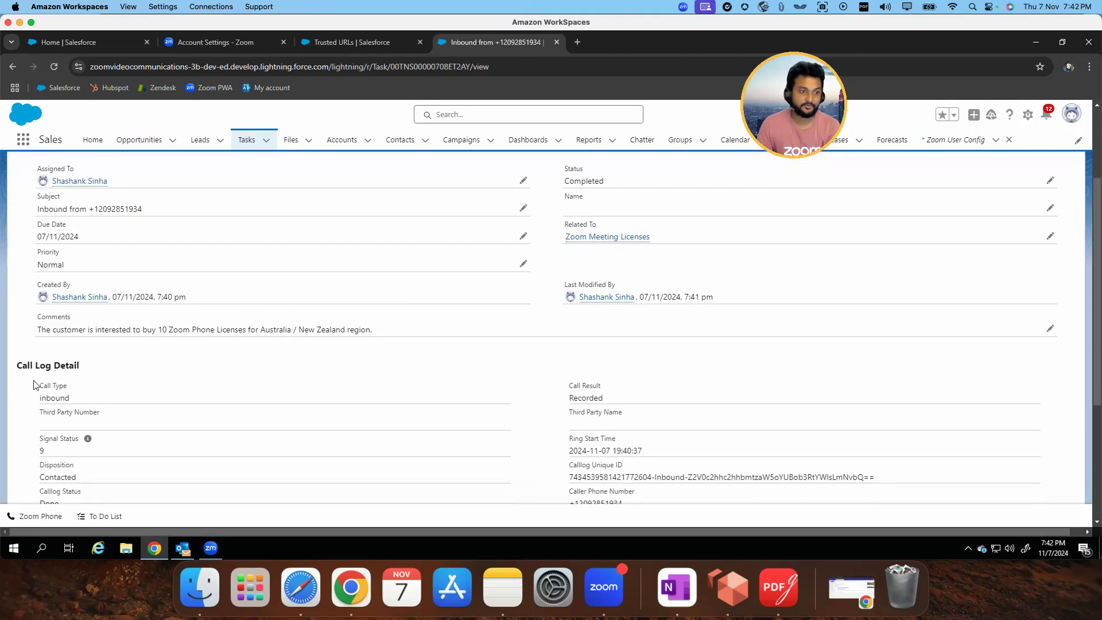
scroll(562, 361, down, 1)
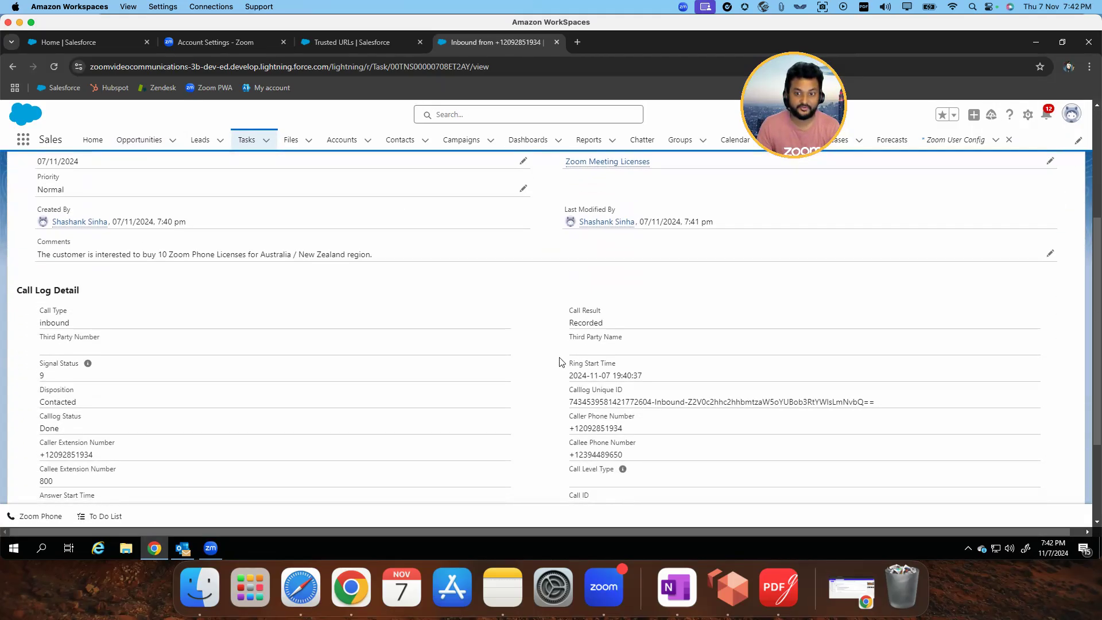
scroll(562, 362, down, 1)
scroll(626, 368, down, 1)
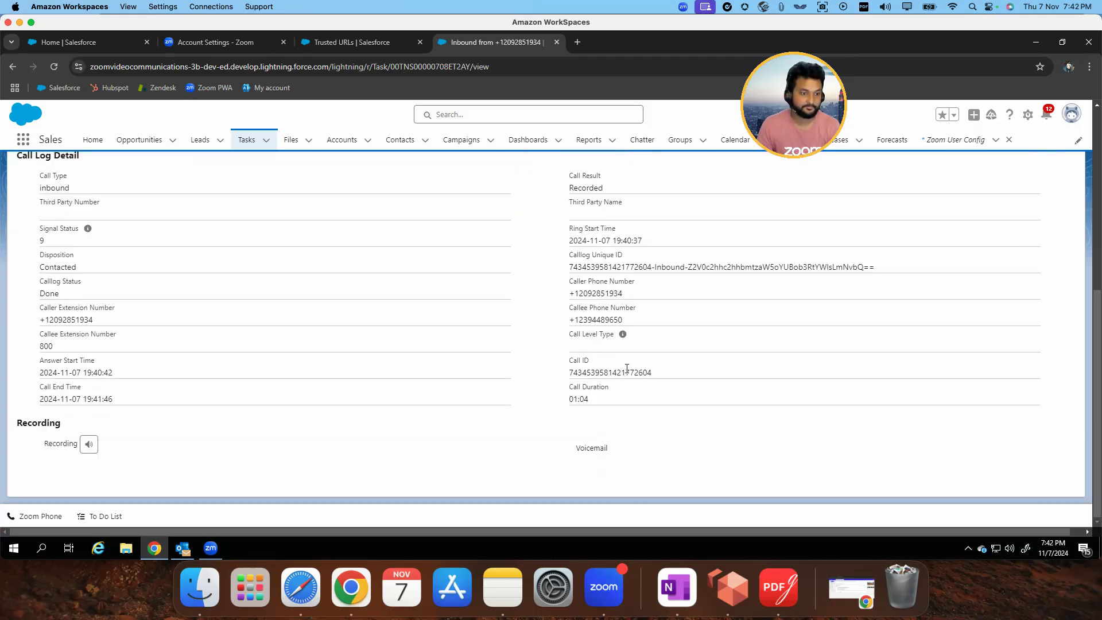
click(89, 446)
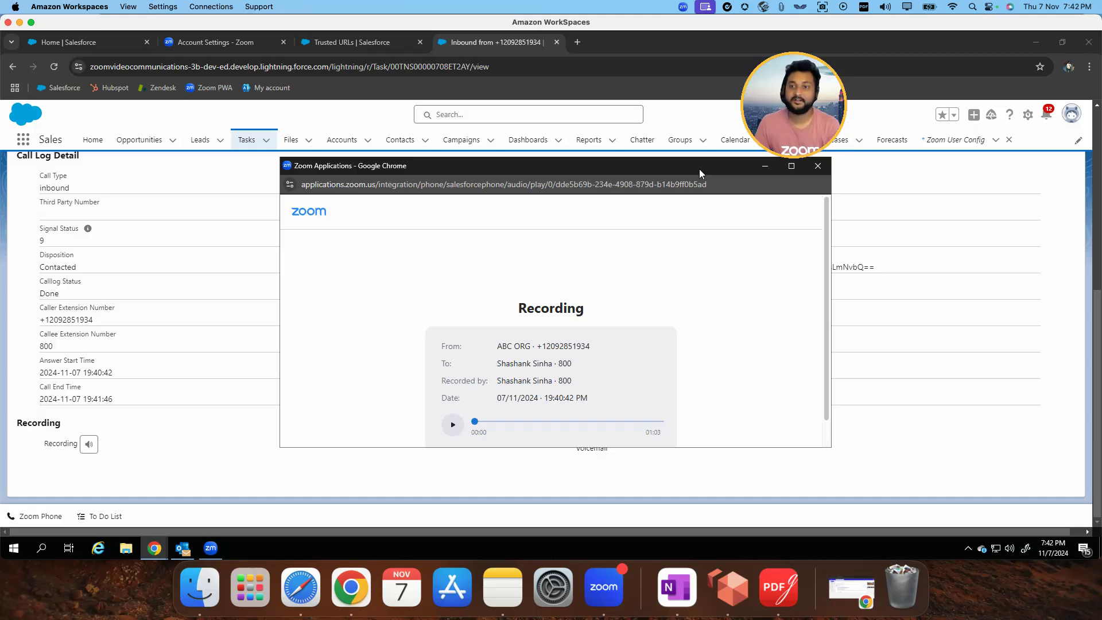
drag(761, 175, 688, 174)
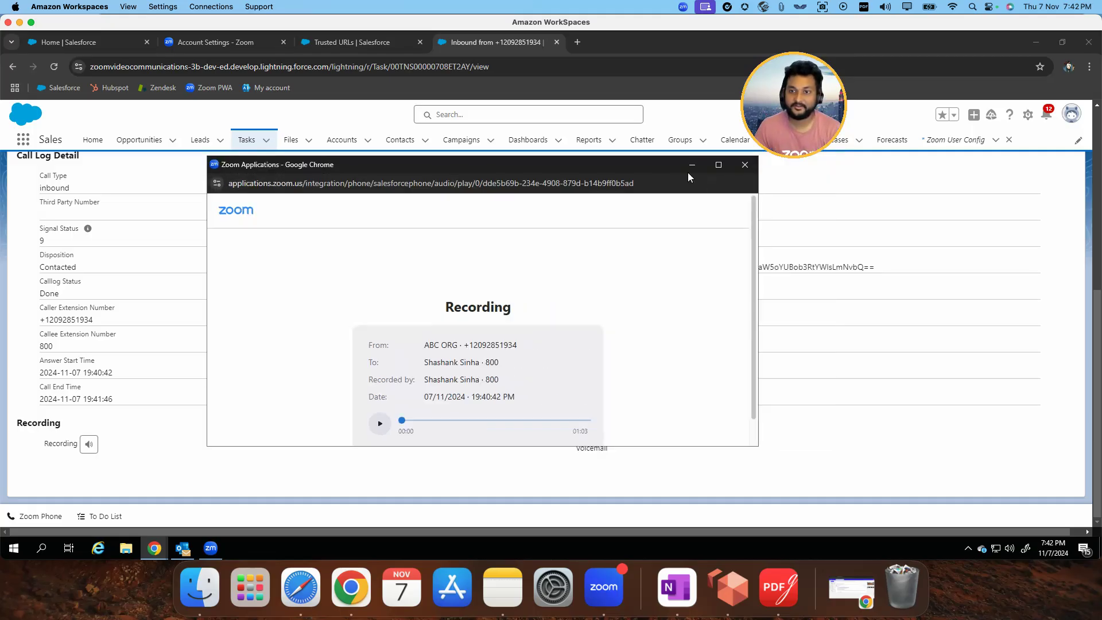
click(745, 165)
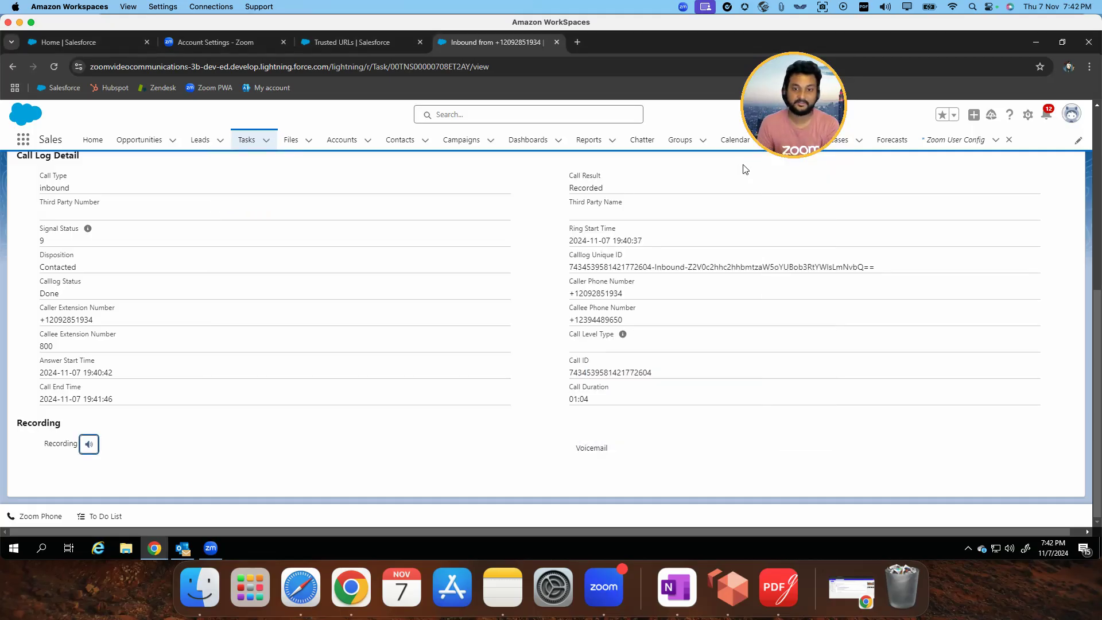